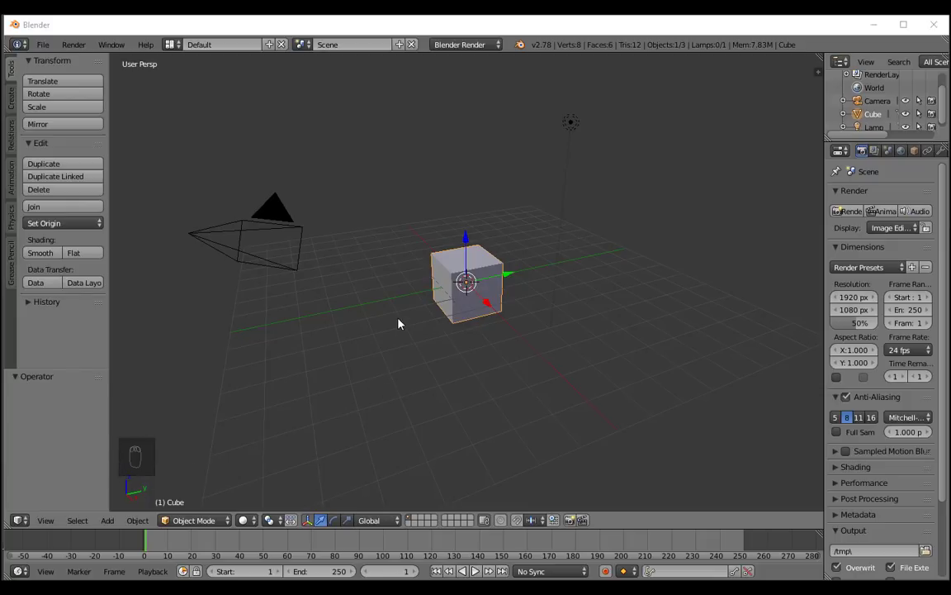
Delete all the default scene objects: the camera, the cube and the lamp.
scroll(398, 323, "up", 2)
scroll(398, 324, "down", 3)
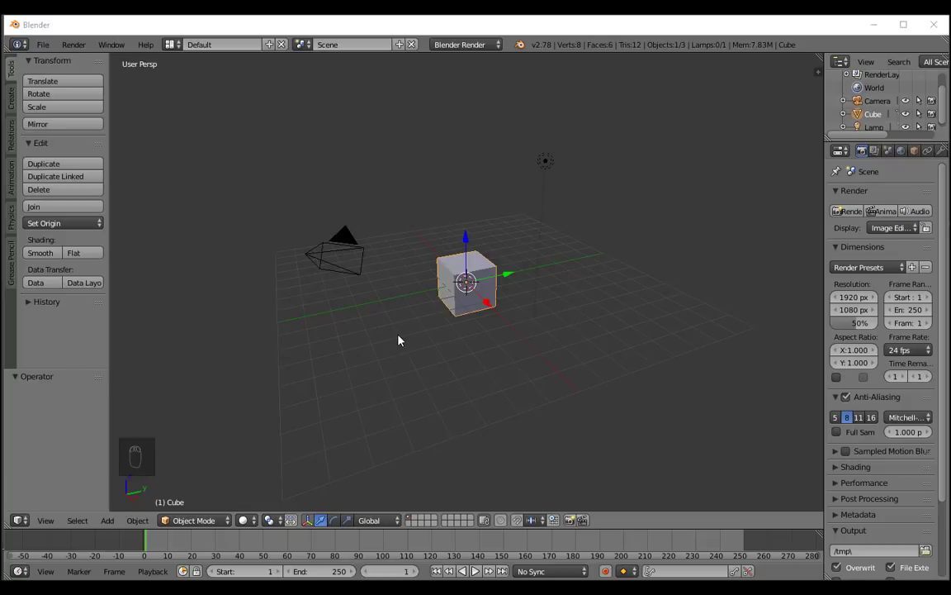
left_click(397, 336)
key("a")
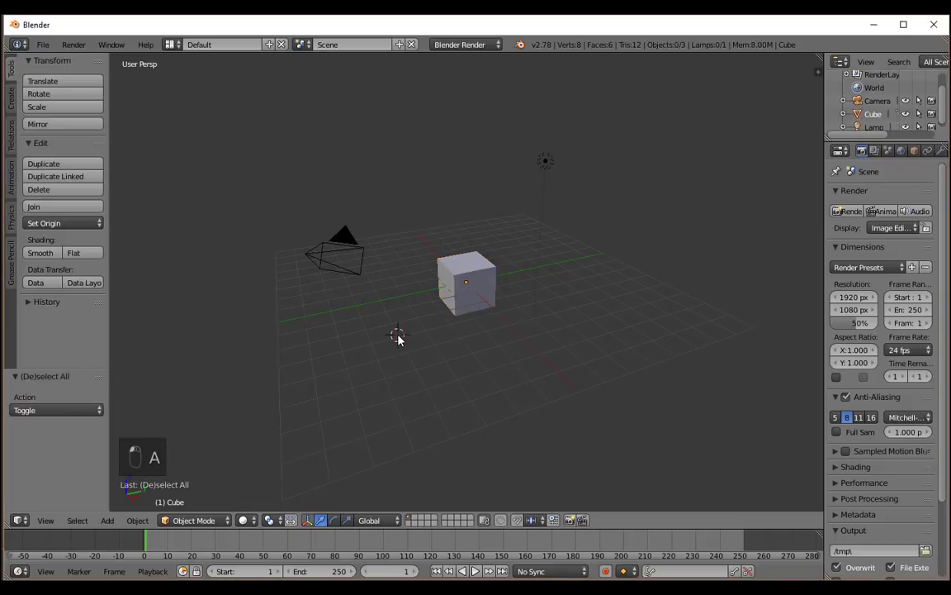
key("a")
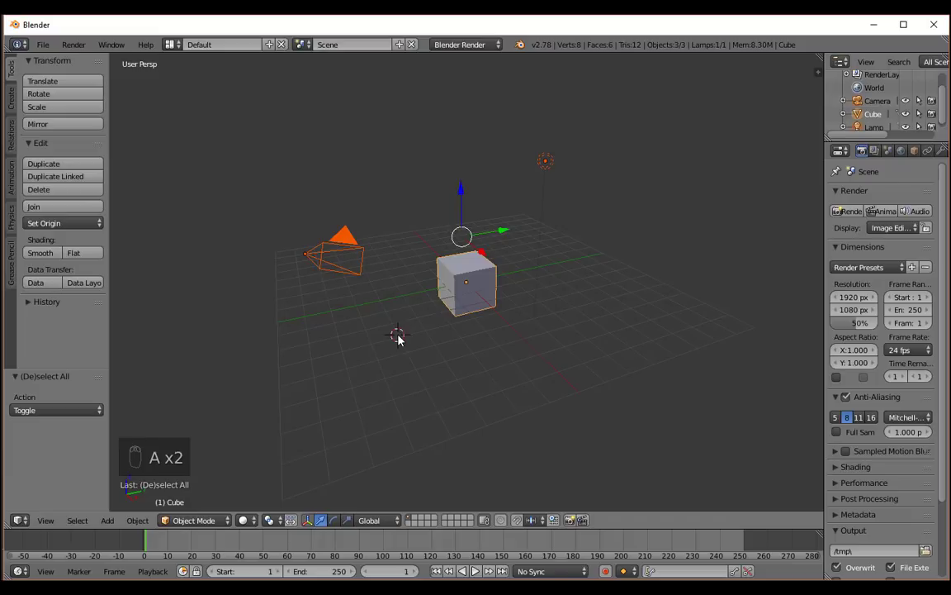
key("Delete")
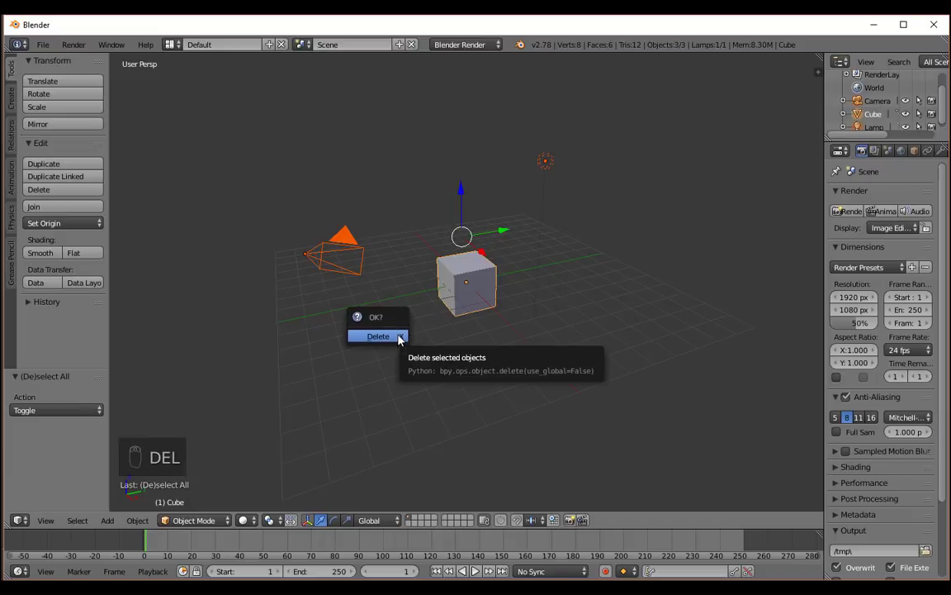
left_click(377, 336)
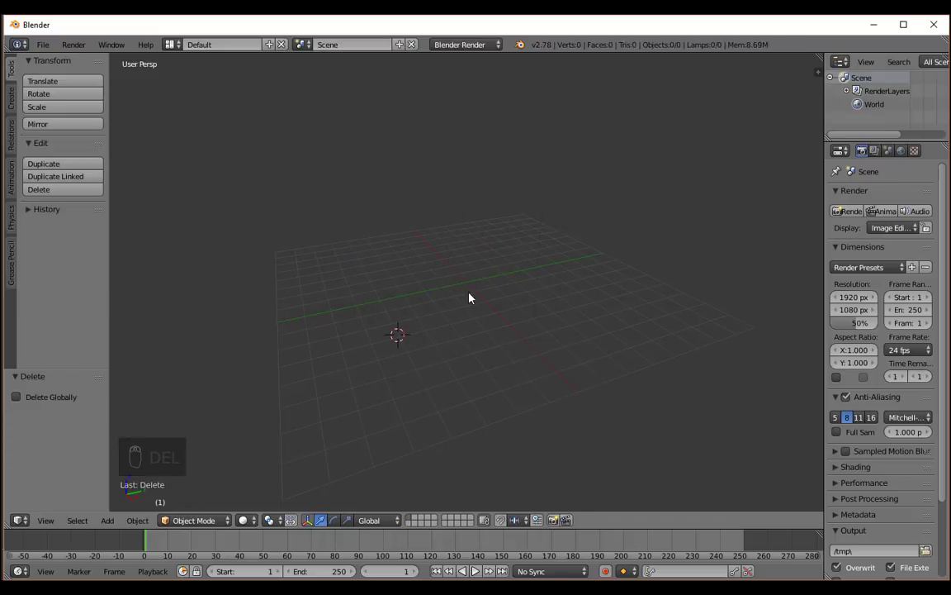
Search the add-ons in the user preferences for "images" and enable Import-Export: Import Images as Planes.
middle_click_drag(363, 311, 464, 303)
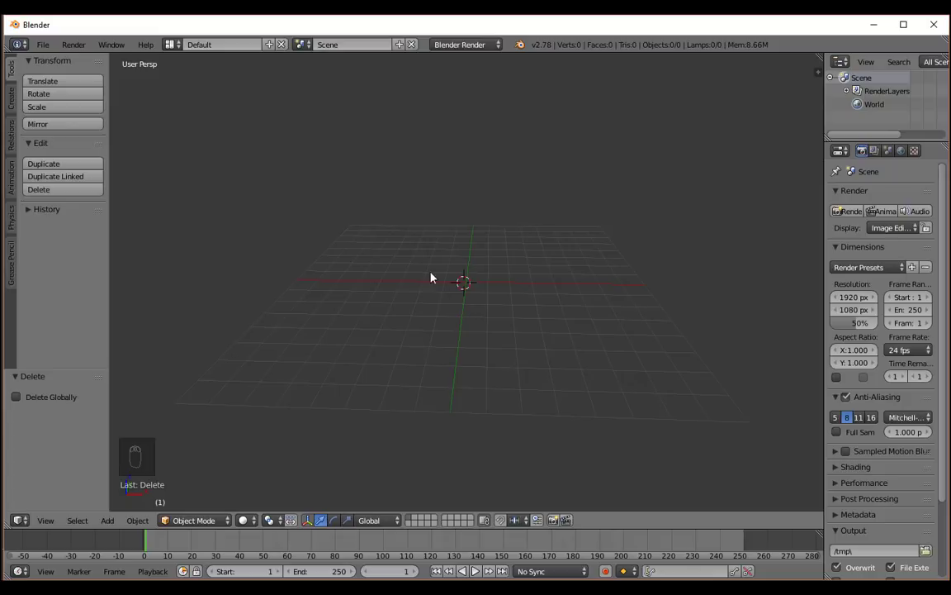
left_click(42, 45)
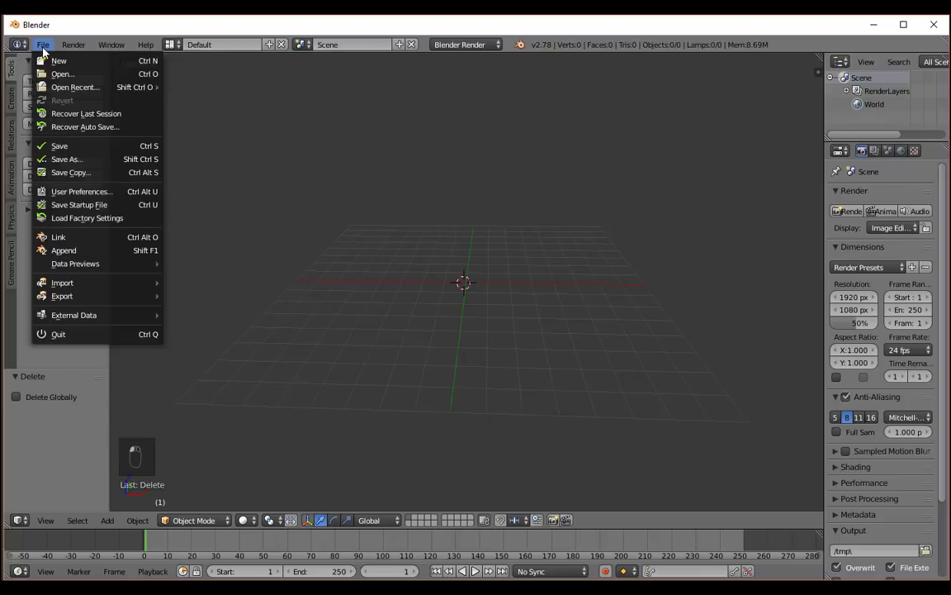
left_click(76, 191)
left_click(55, 86)
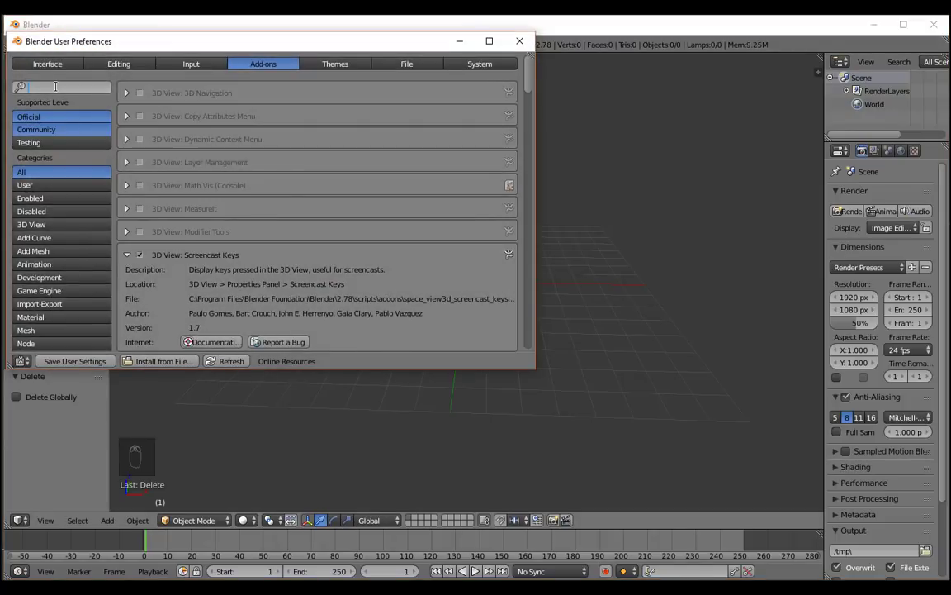
type("image")
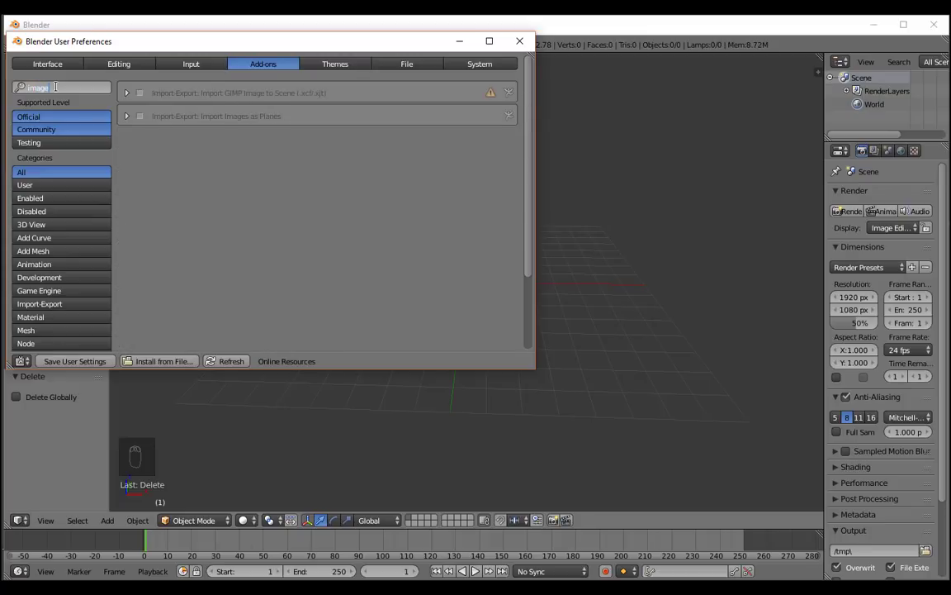
type("s")
key("Return")
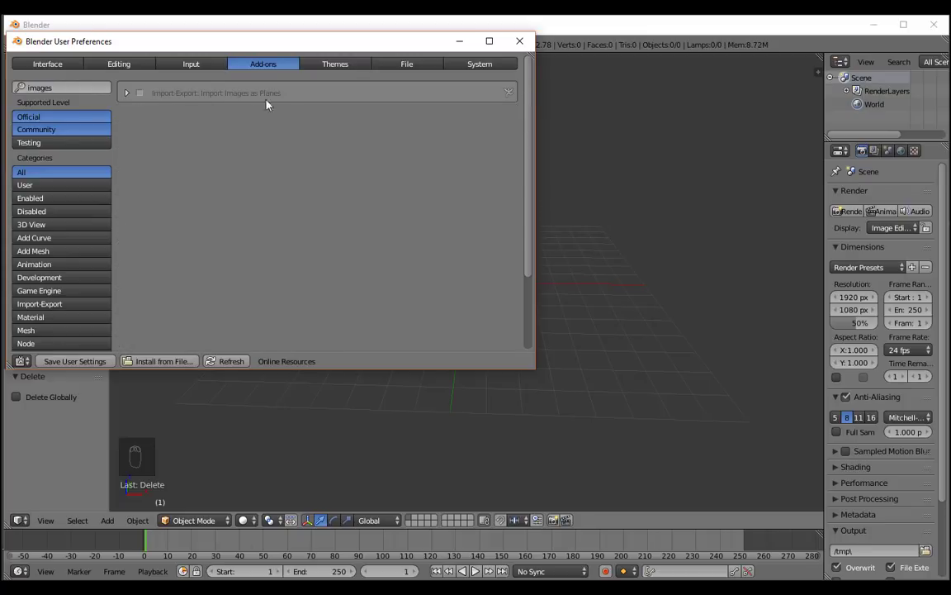
left_click(140, 93)
Clear the add-on search and close the user preferences window.
left_click(88, 87)
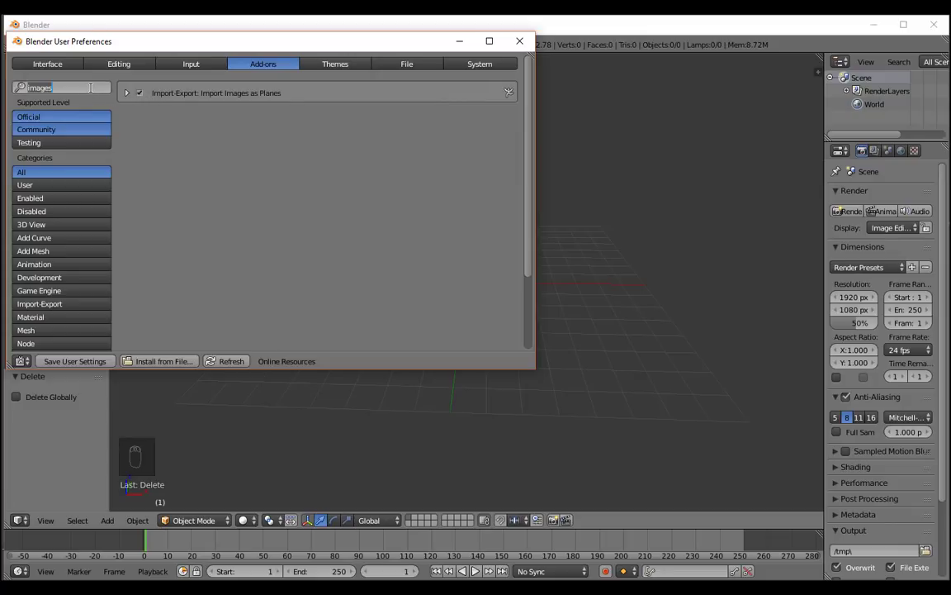
key("BackSpace")
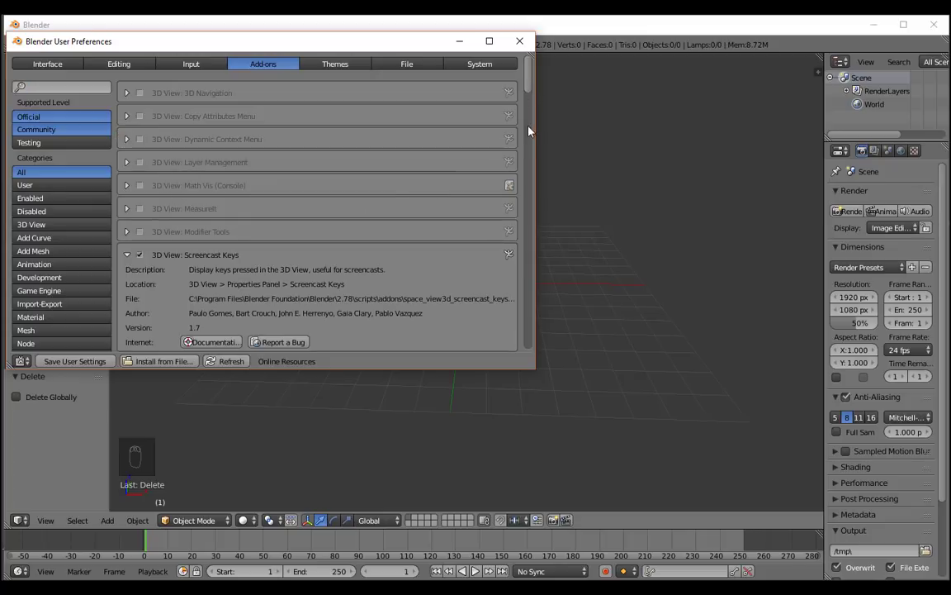
mouse_move(528, 96)
left_mouse_down()
mouse_move(527, 198)
mouse_move(530, 80)
left_mouse_up()
left_click(518, 42)
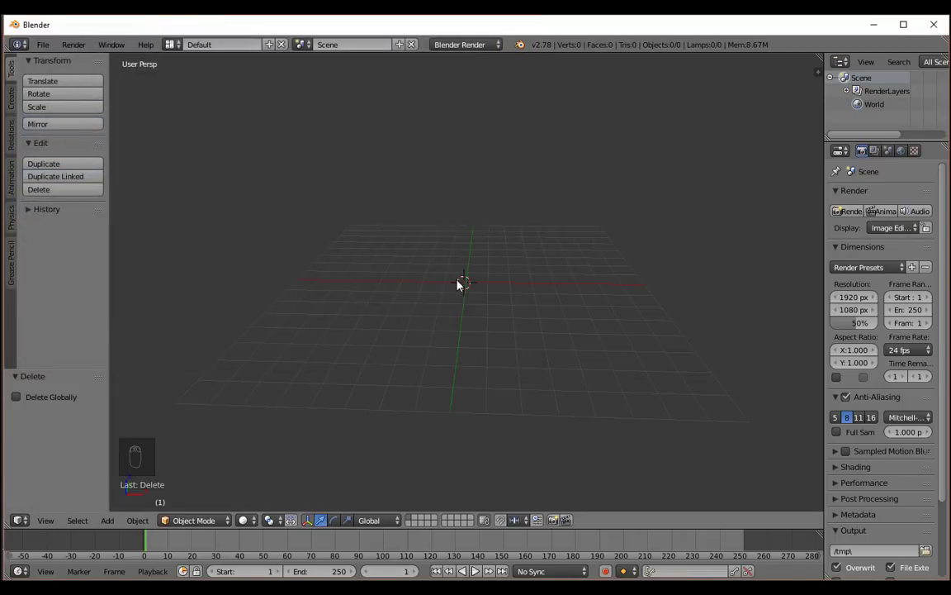
Add the image canadian-flag-large.png from the Desktop folder to the scene using Images as Planes.
scroll(463, 282, "up", 3)
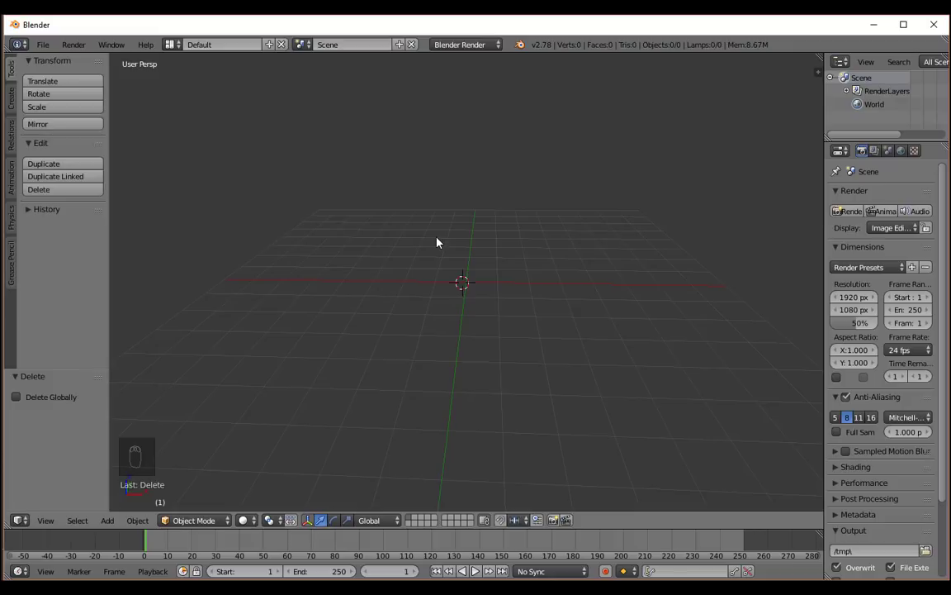
key("shift+a")
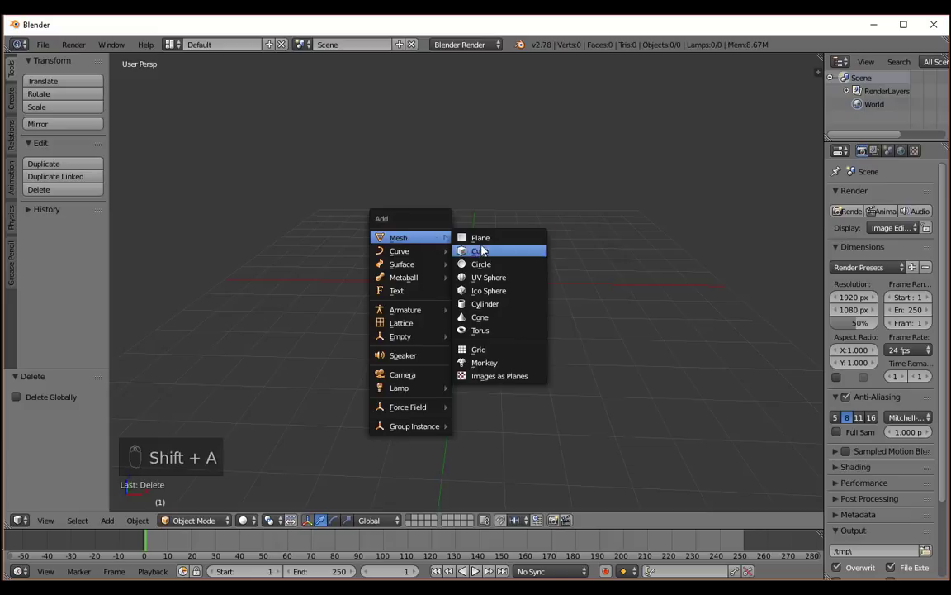
left_click(494, 378)
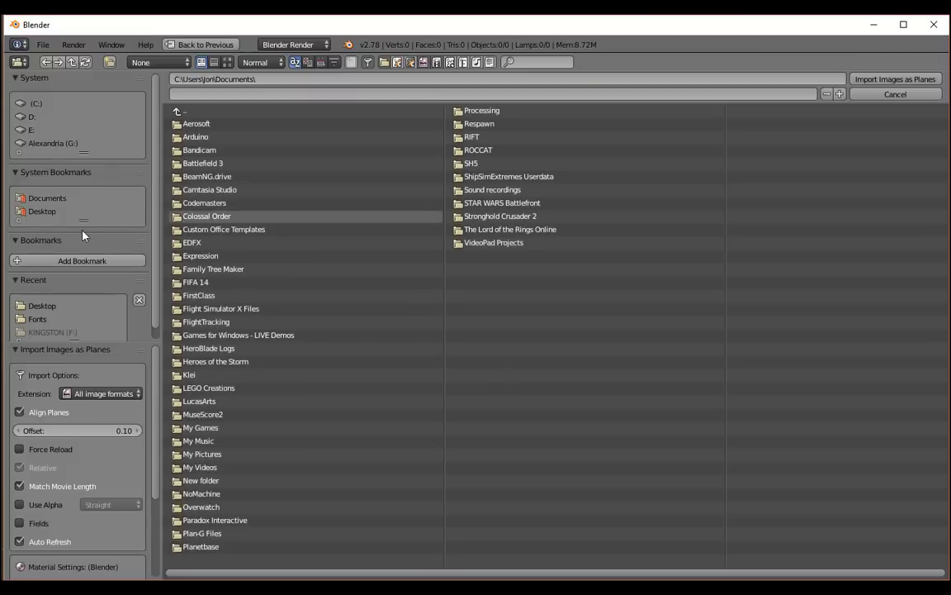
left_click(36, 212)
left_click(227, 151)
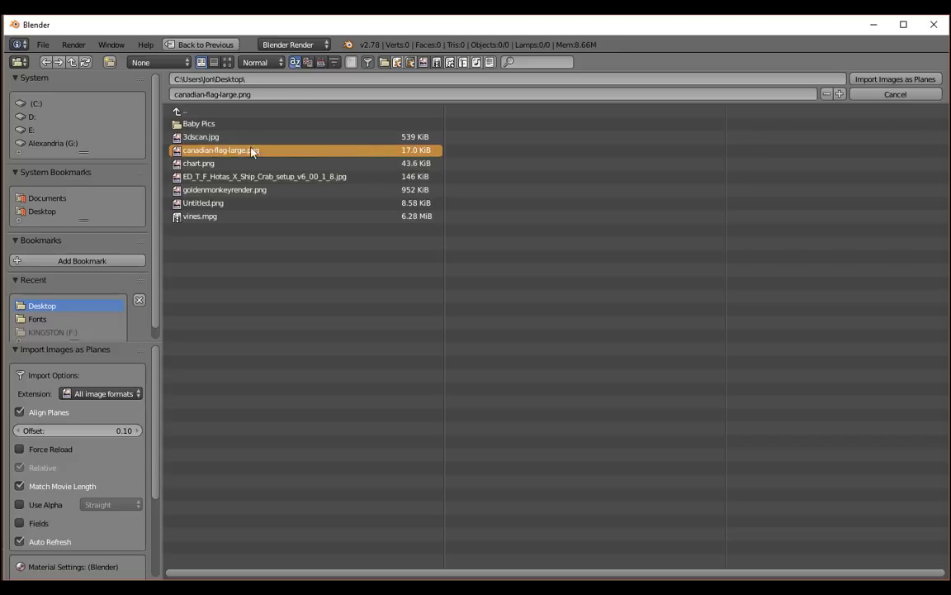
left_click(874, 81)
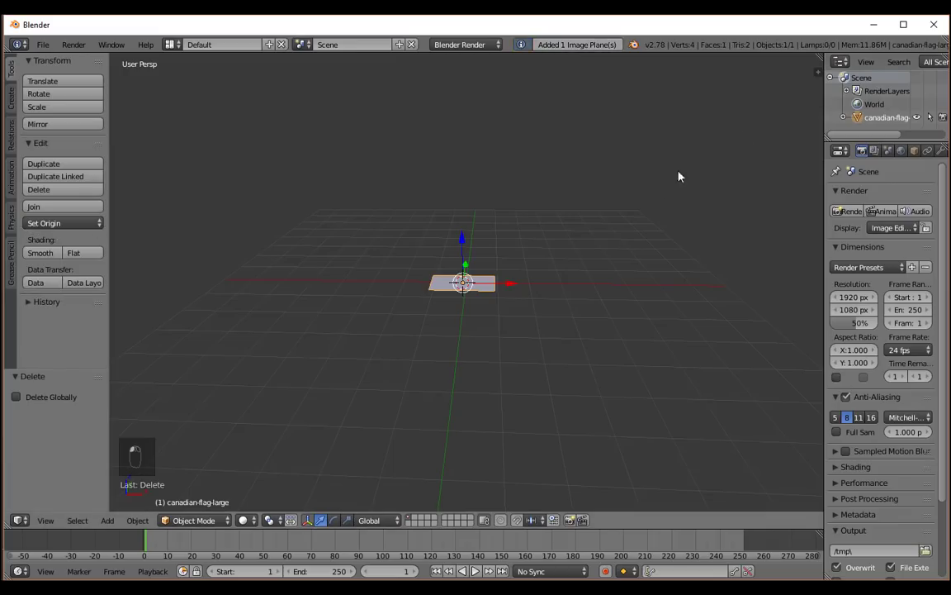
Rotate the flag plane about 90.5° around the global X axis so that it stands upright.
scroll(549, 248, "up", 2)
scroll(539, 251, "up", 1)
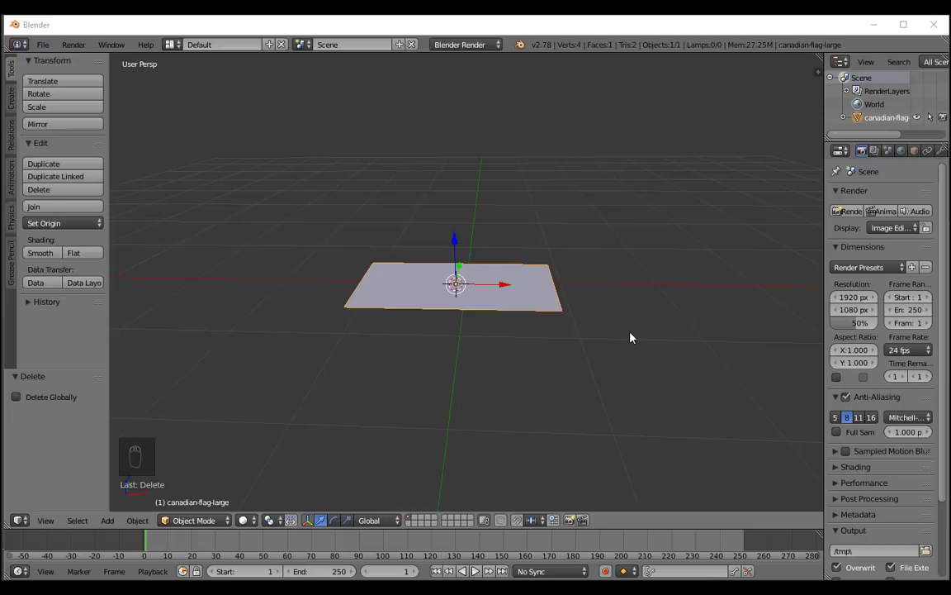
left_click(607, 219)
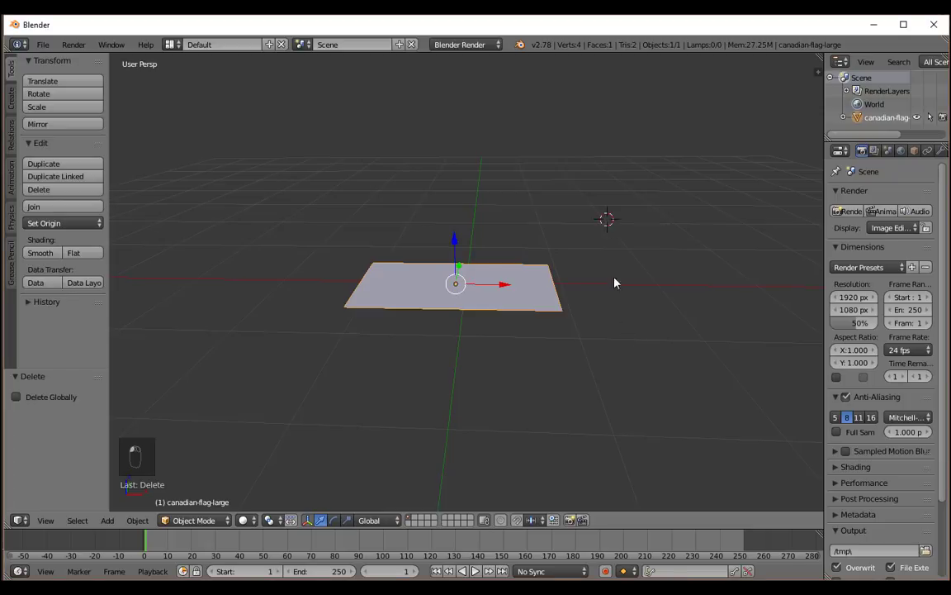
key("r")
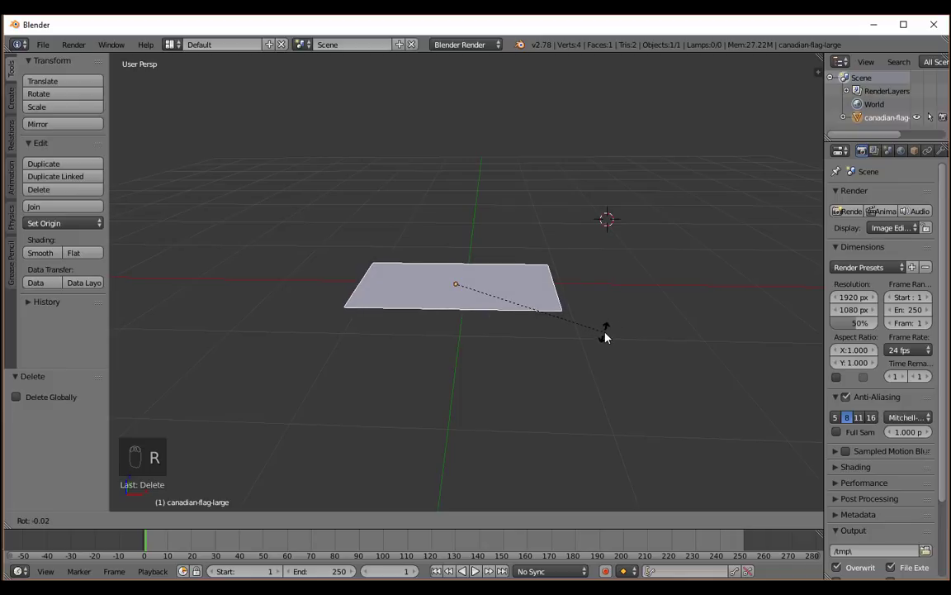
key("x")
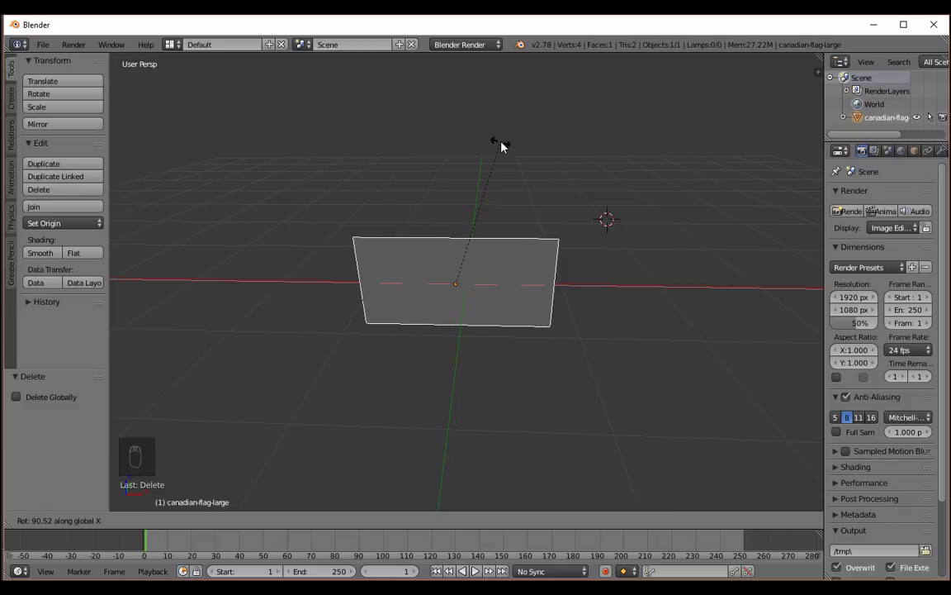
left_click(501, 147)
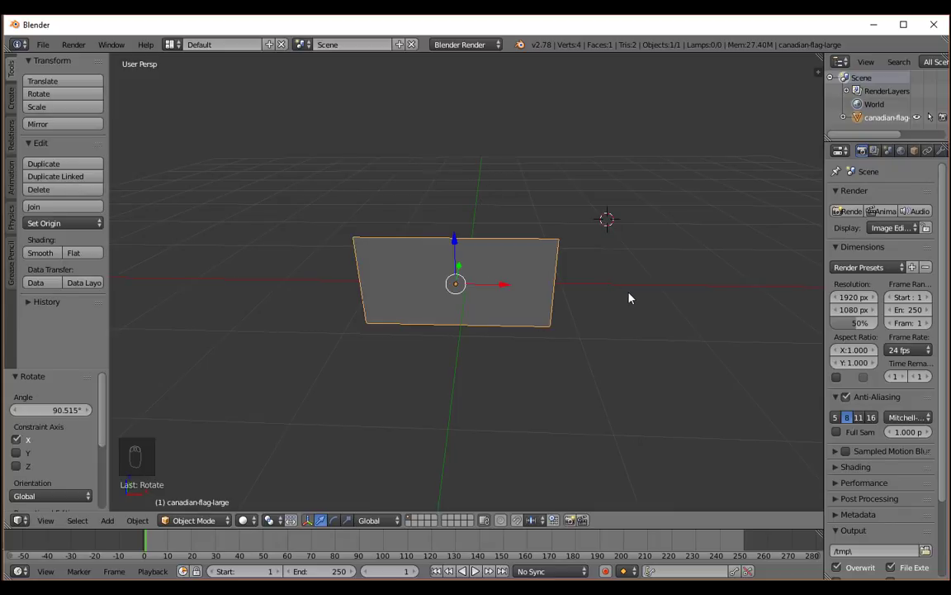
Set the flag plane's X rotation to exactly 90° in its transform properties, then hide the properties.
middle_click_drag(628, 298, 548, 270)
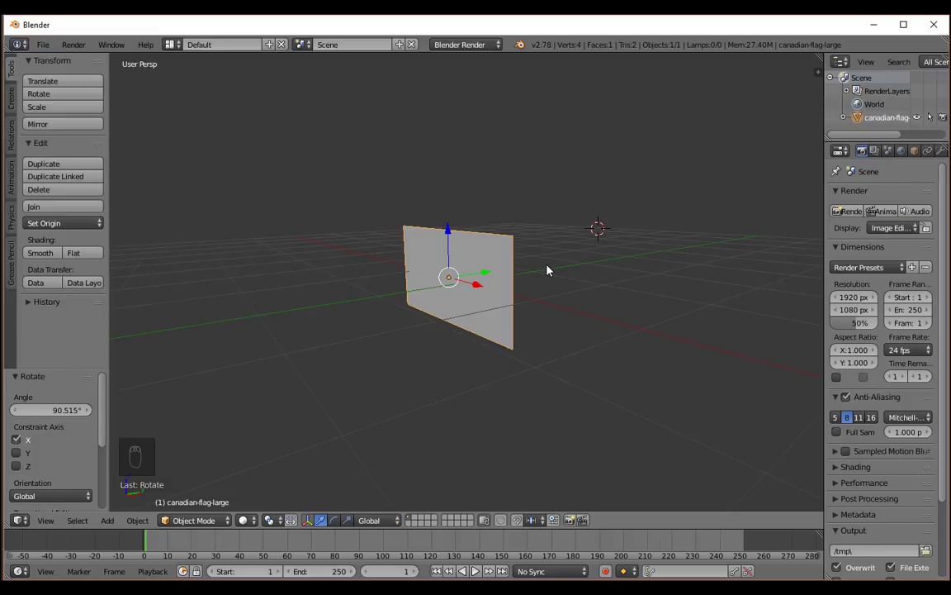
key("n")
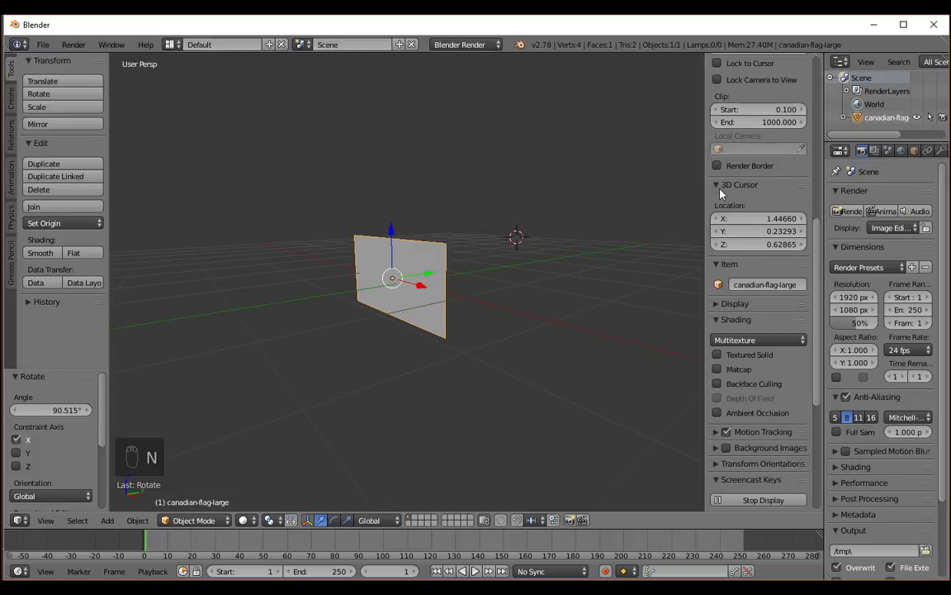
scroll(721, 192, "up", 10)
scroll(646, 196, "up", 5)
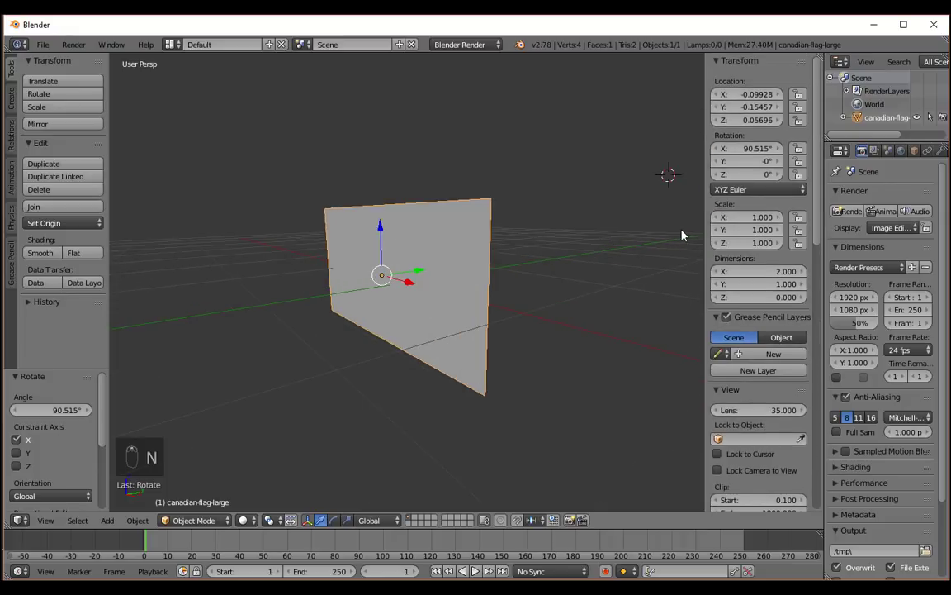
middle_click_drag(621, 183, 631, 186)
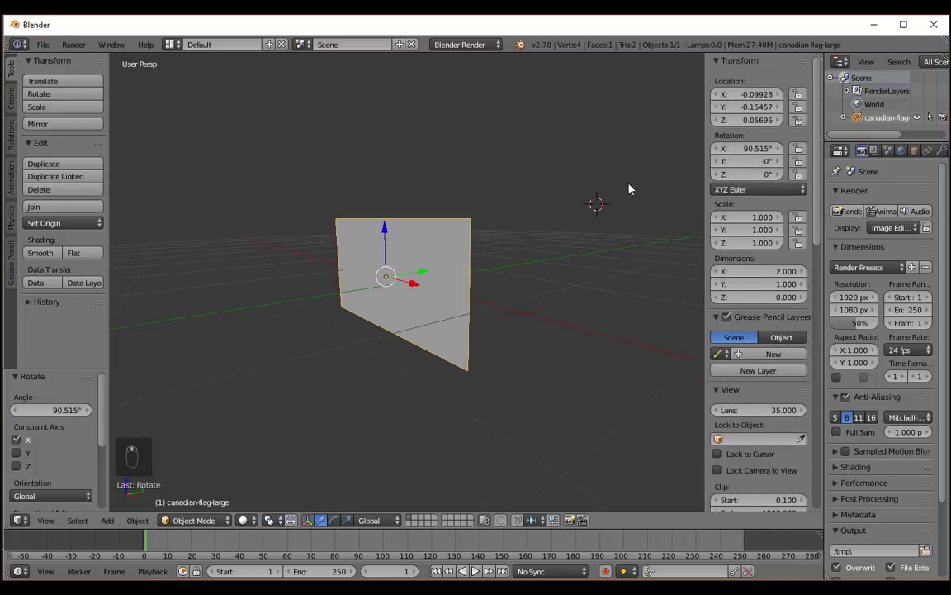
left_click(739, 151)
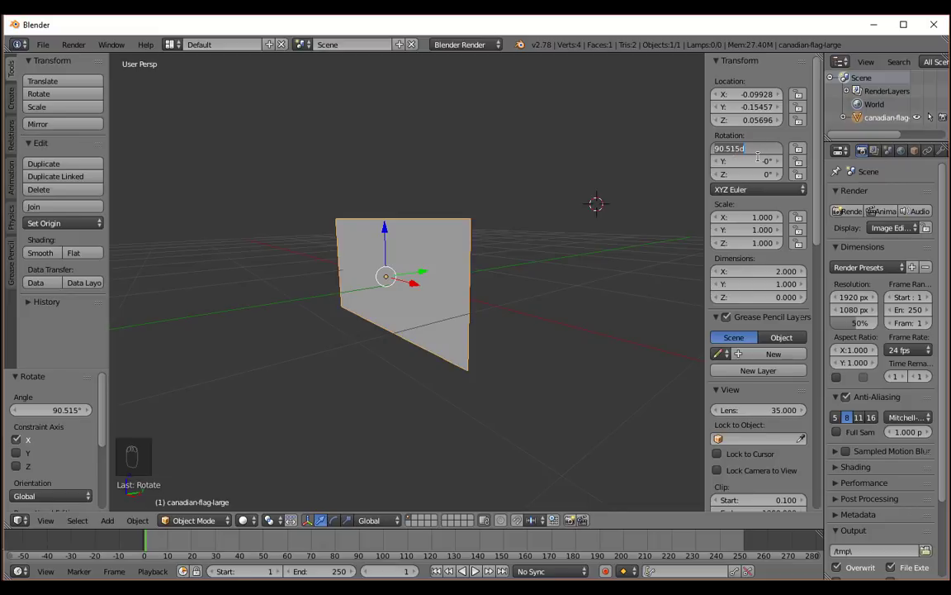
type("90")
key("Return")
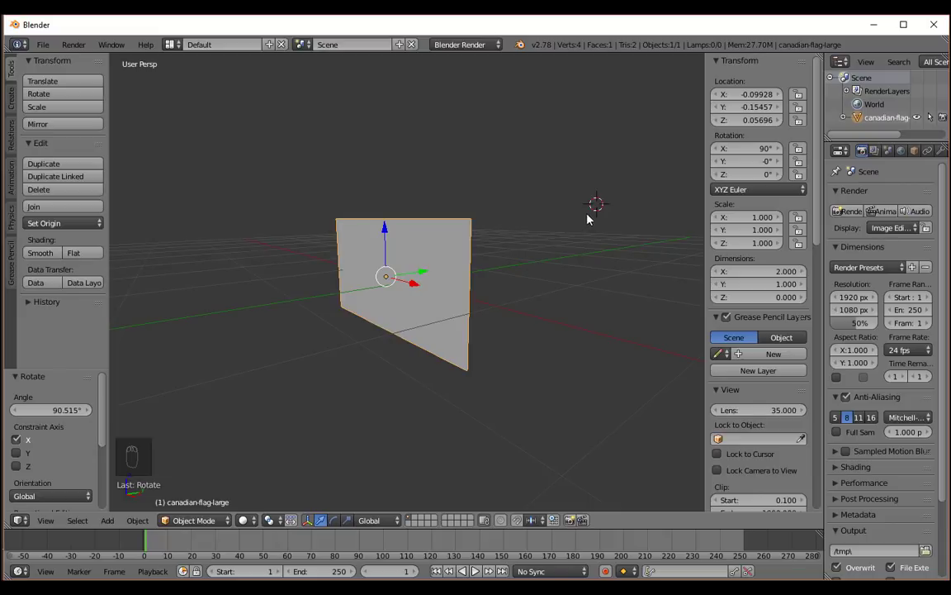
key("n")
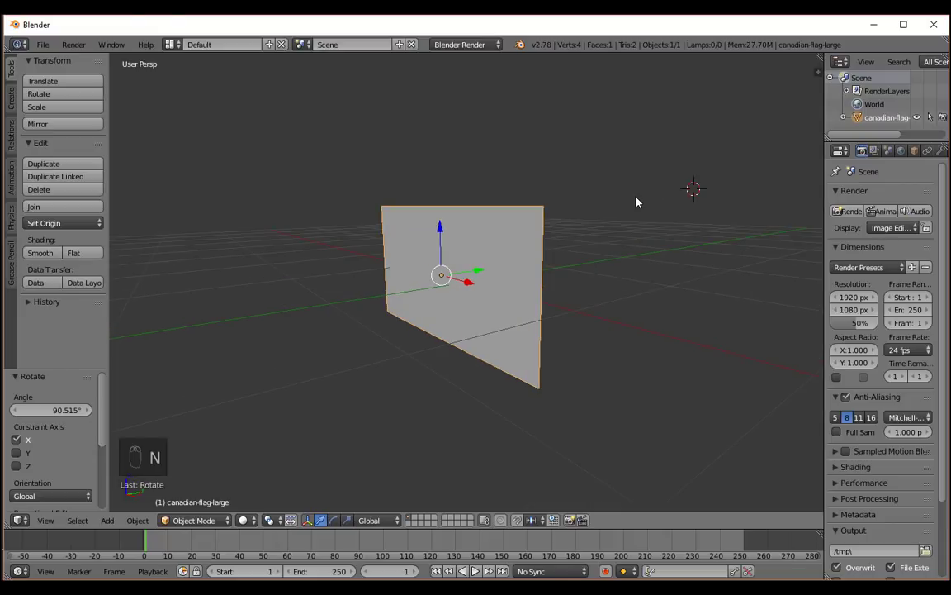
Enter Edit Mode on the flag plane and add a single vertical loop cut through its middle.
middle_click_drag(601, 272, 654, 278)
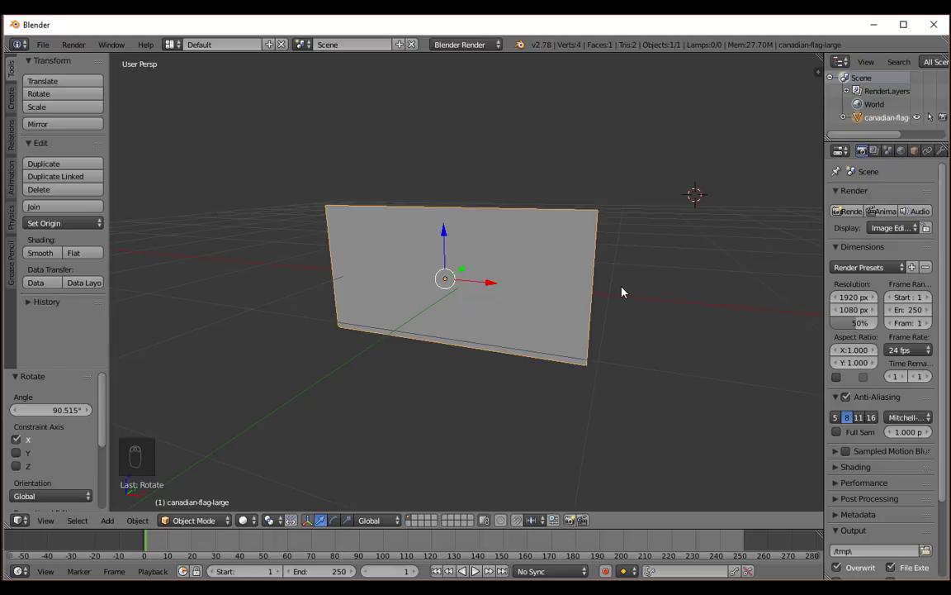
key("Tab")
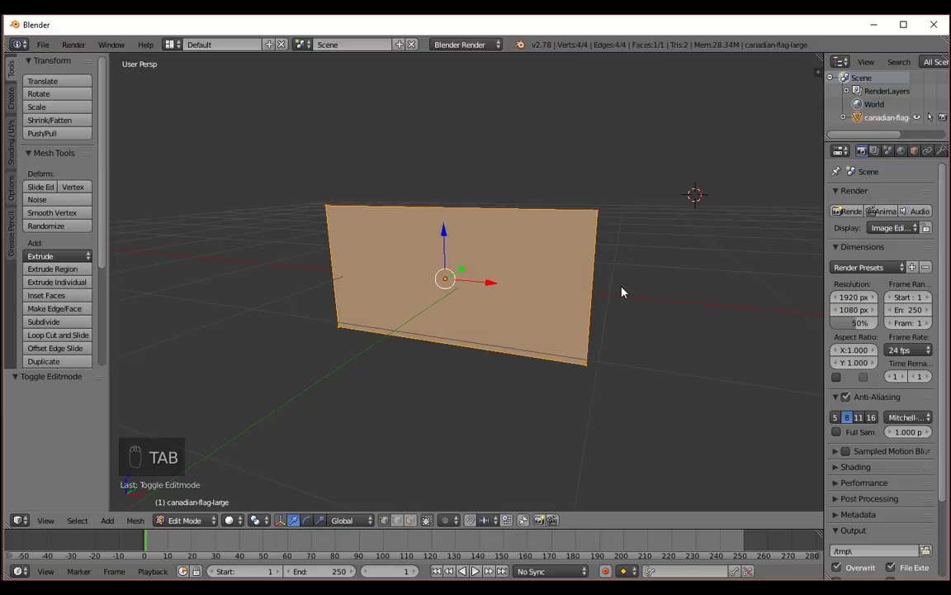
middle_click_drag(622, 291, 635, 313)
scroll(635, 312, "up", 2)
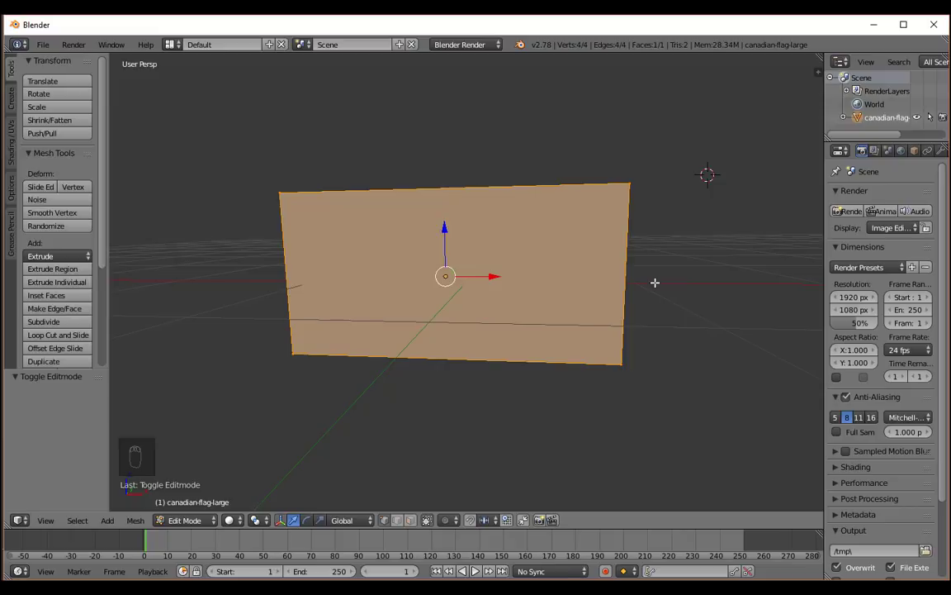
scroll(528, 290, "up", 3)
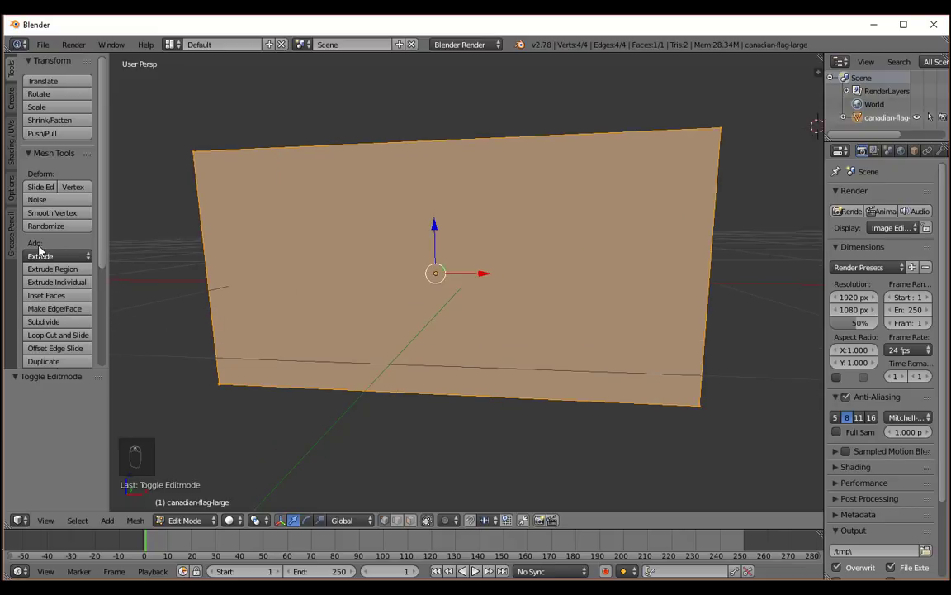
scroll(39, 225, "down", 3)
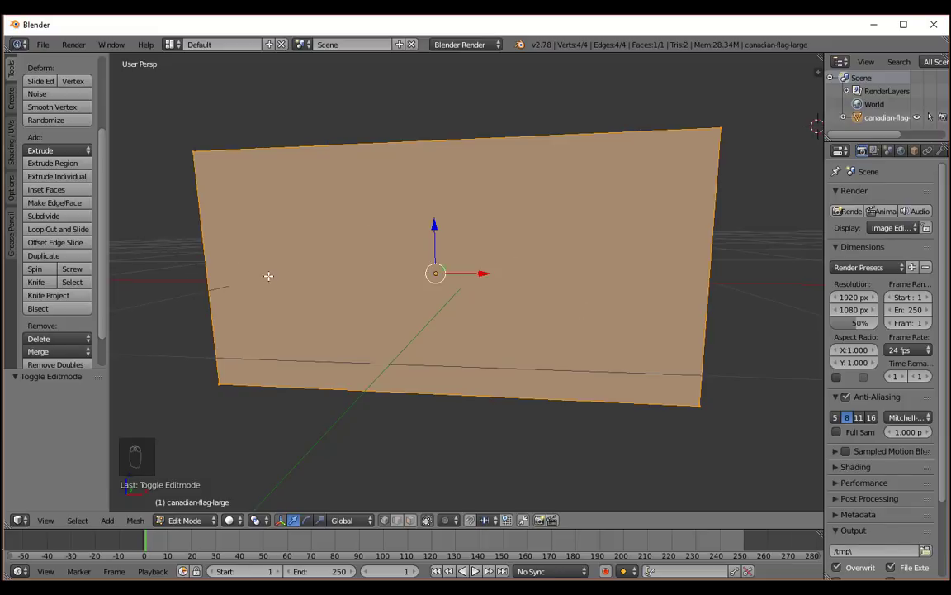
left_click(64, 233)
left_click(66, 232)
left_click(65, 233)
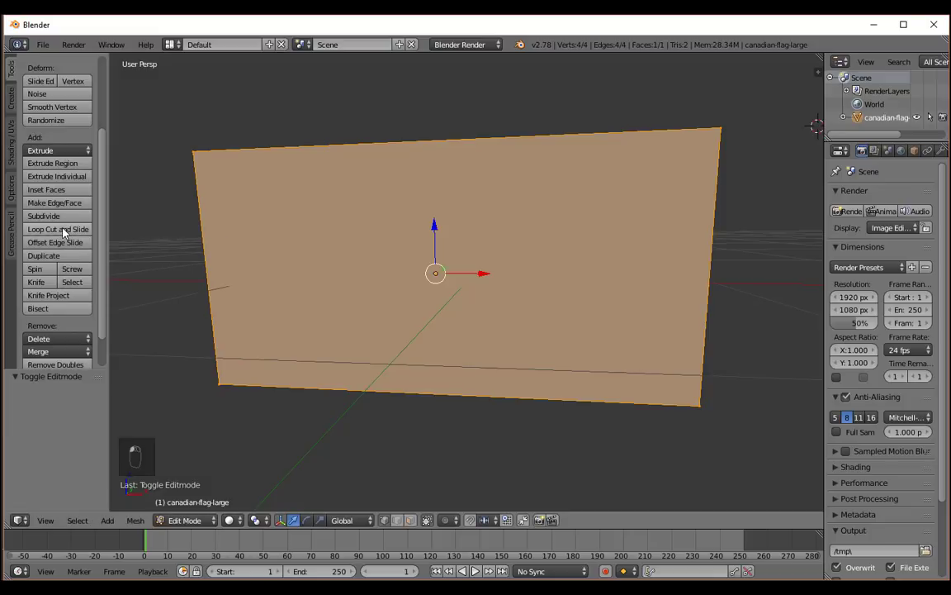
left_click(65, 232)
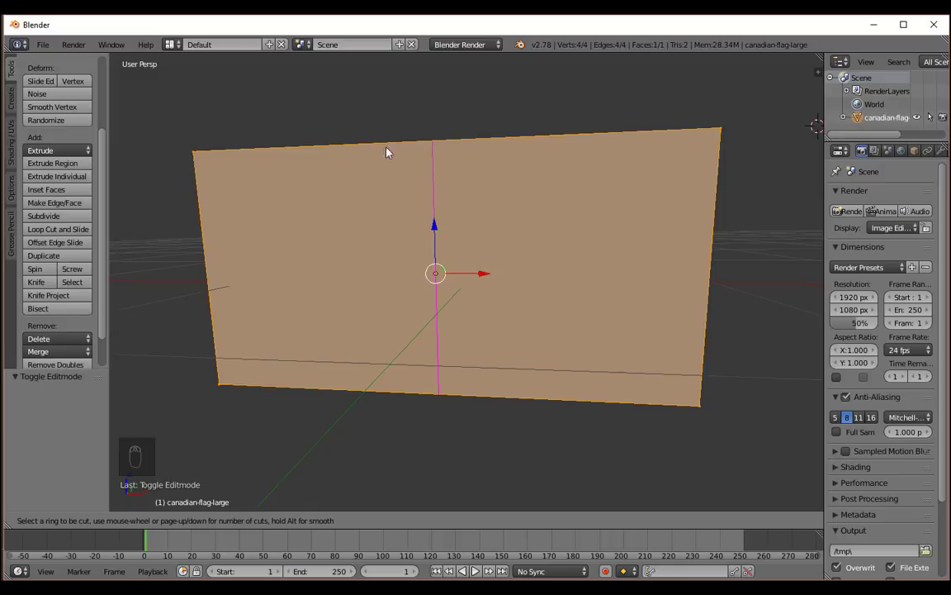
left_click(433, 148)
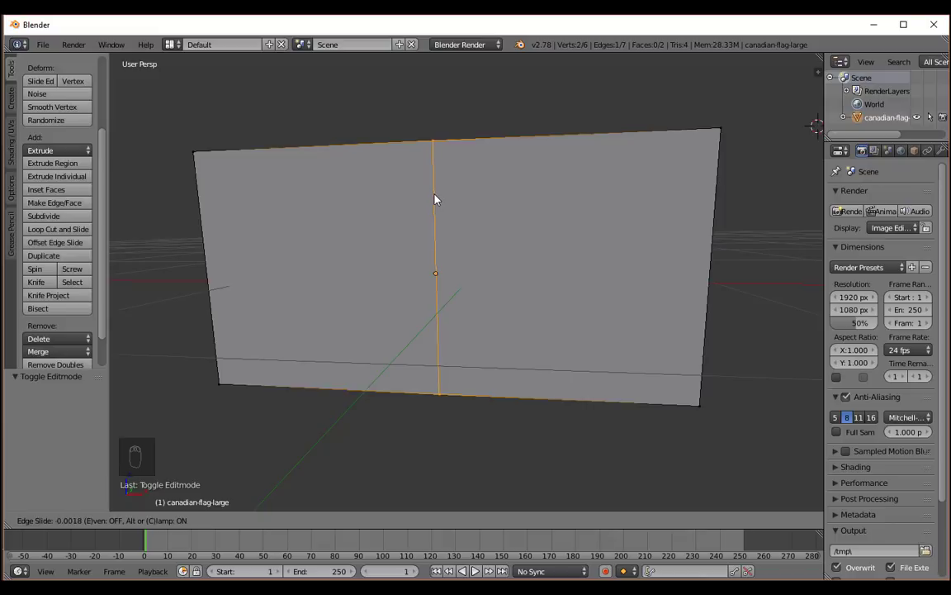
left_click(433, 196)
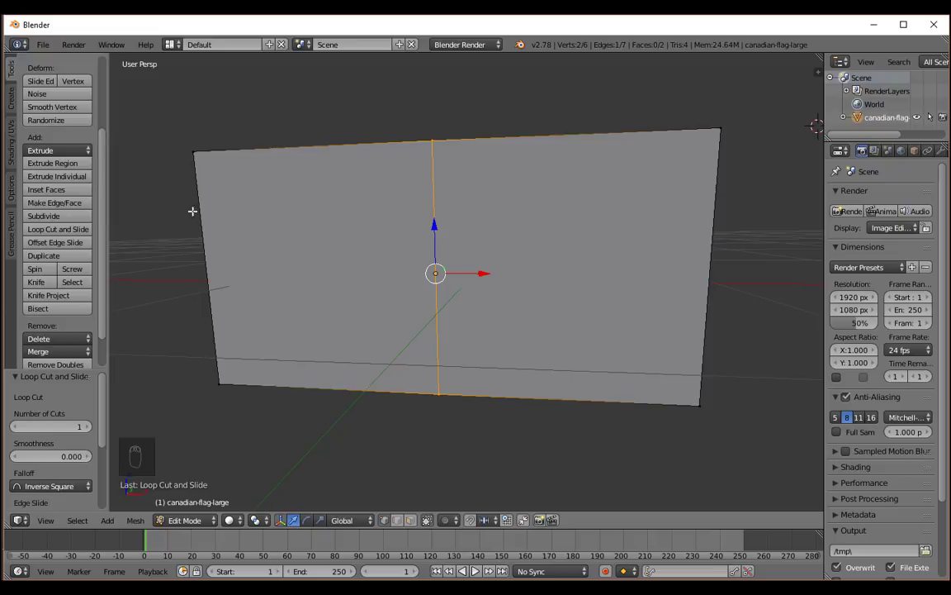
Select the entire flag mesh and subdivide it with the number of cuts set to 10.
middle_click_drag(159, 208, 181, 215)
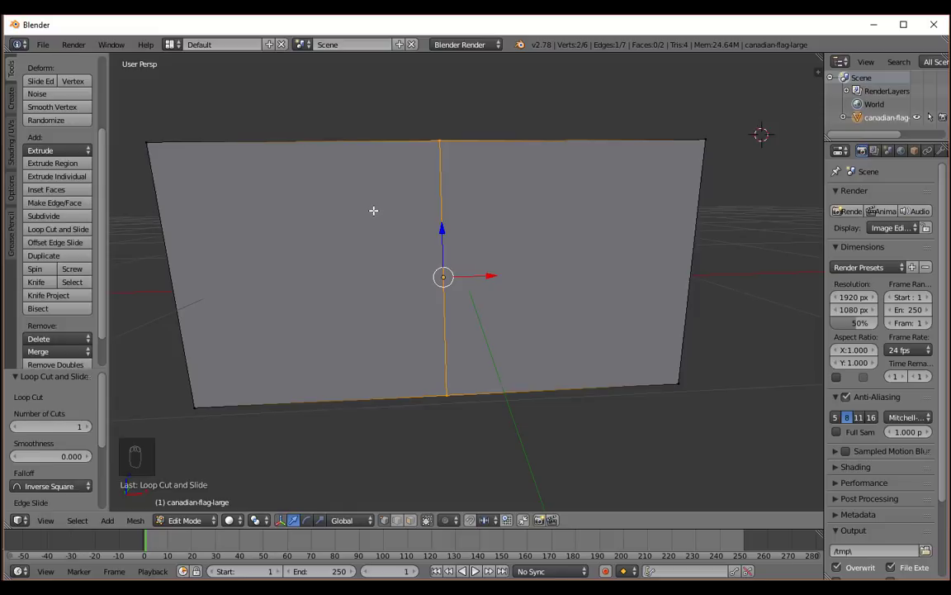
middle_click_drag(438, 363, 470, 406)
key("a")
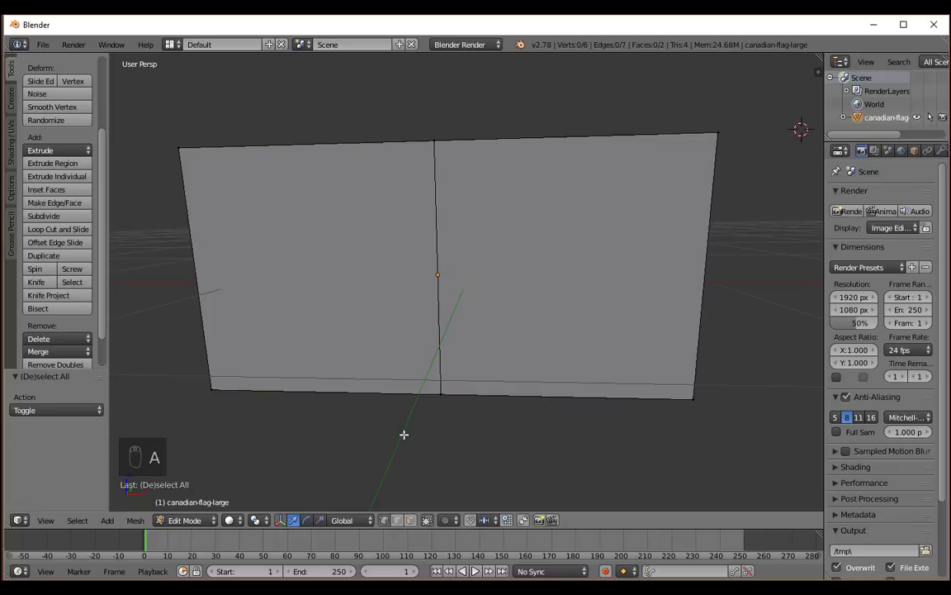
key("a")
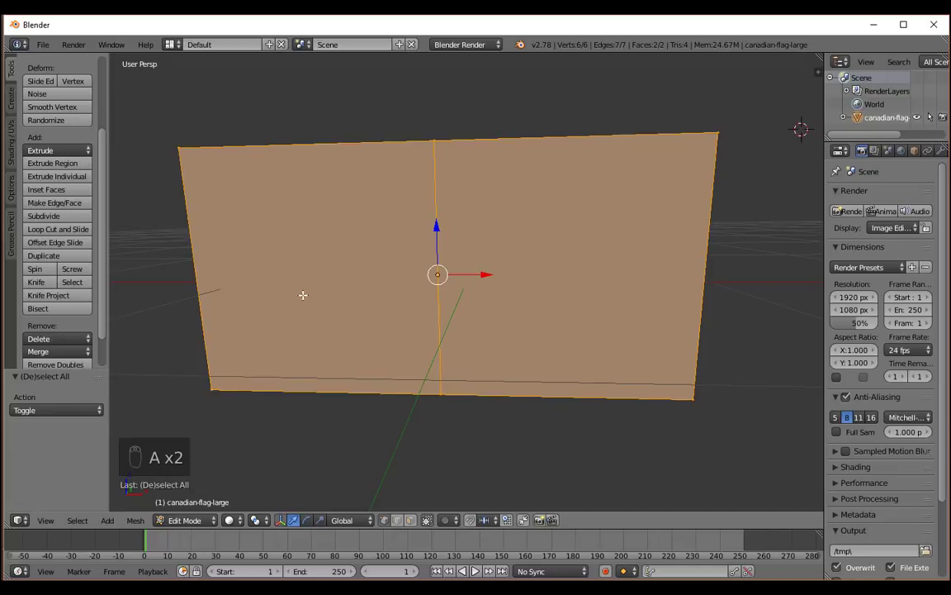
key("w")
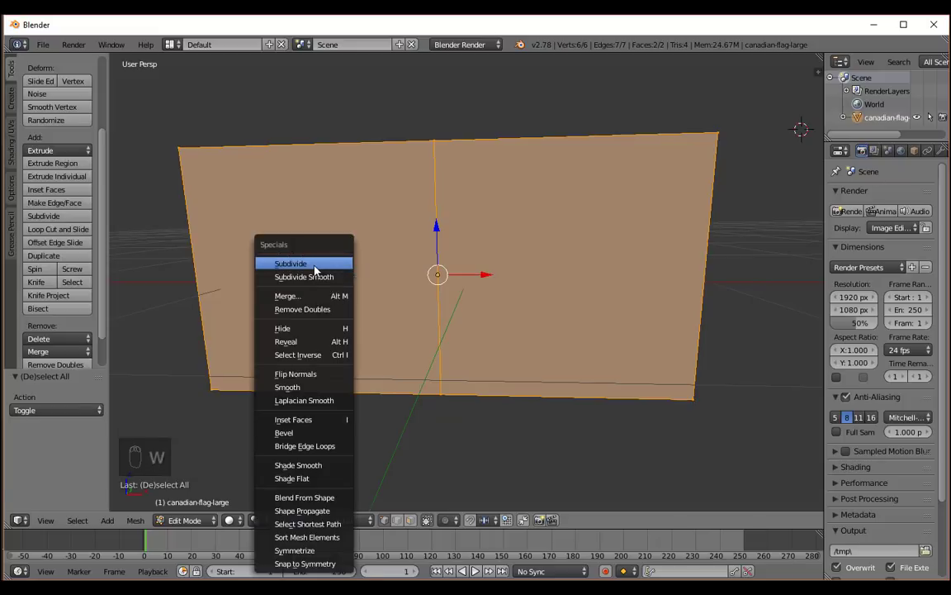
left_click(314, 266)
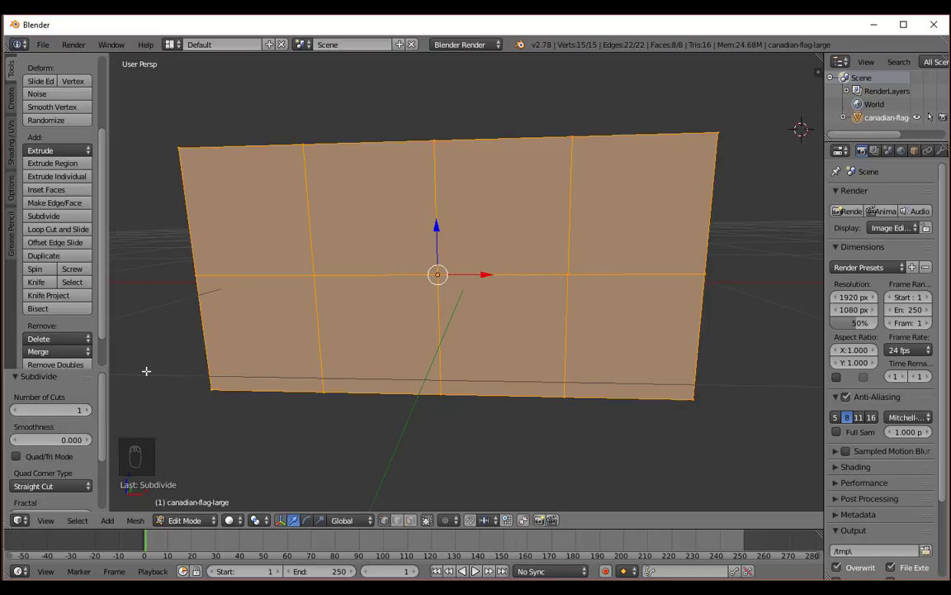
left_click_drag(86, 417, 117, 417)
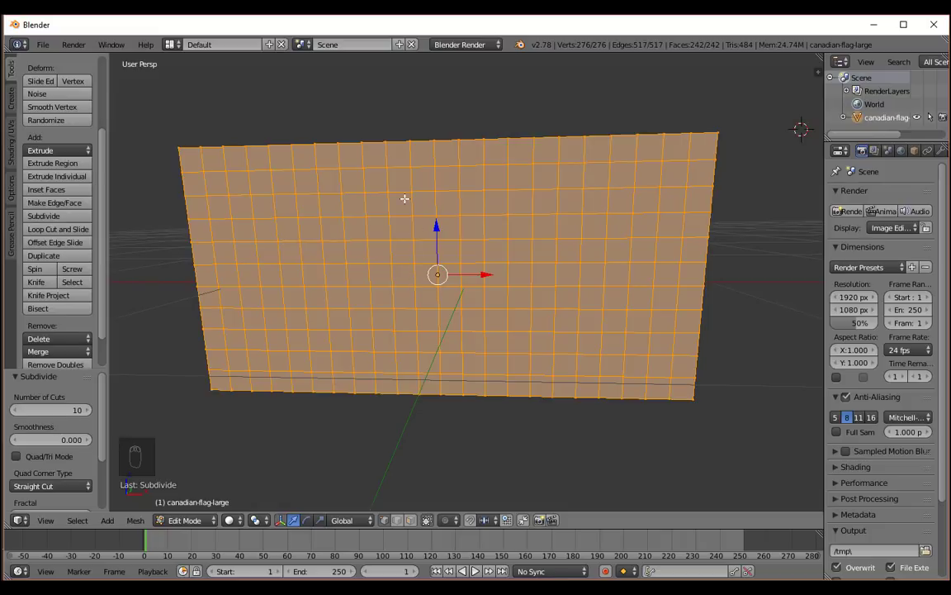
Subdivide the whole flag mesh once more with 1 cut and return to Object Mode.
key("w")
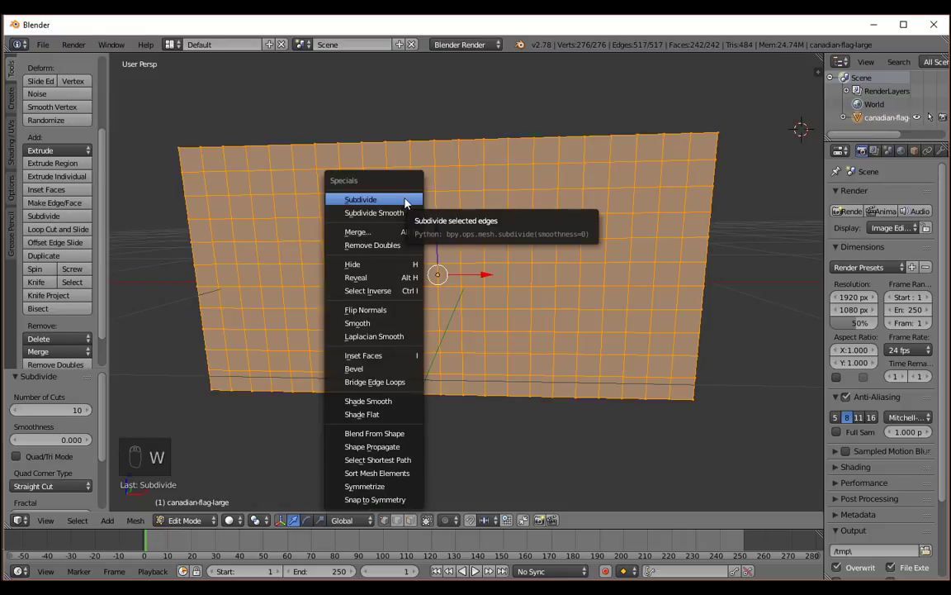
left_click(403, 201)
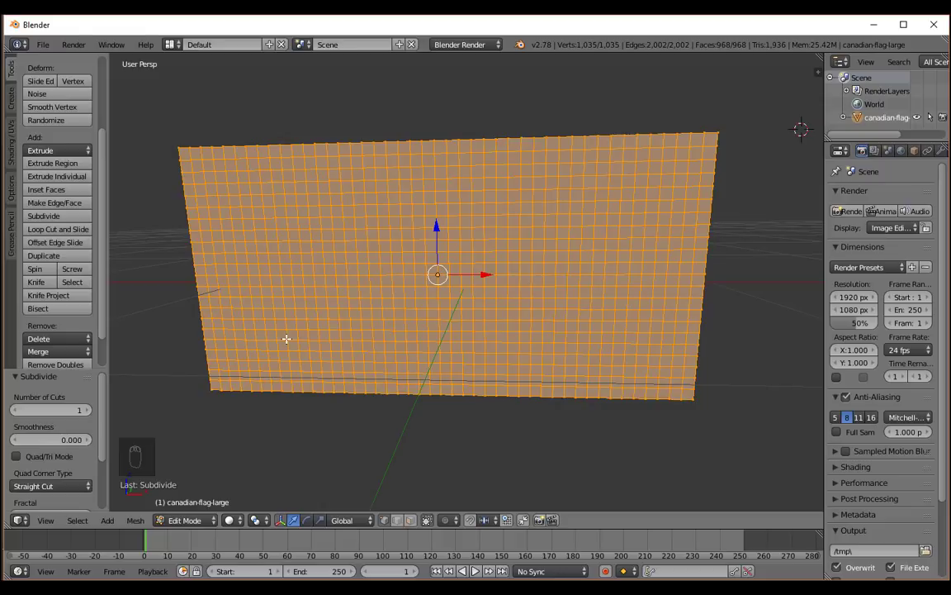
key("Tab")
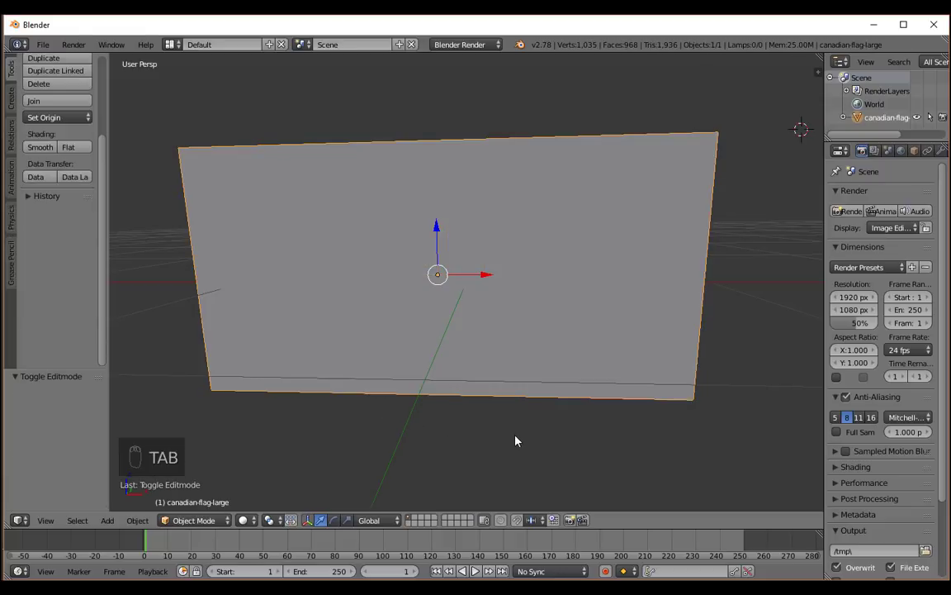
middle_click_drag(505, 441, 464, 444)
scroll(468, 435, "up", 1)
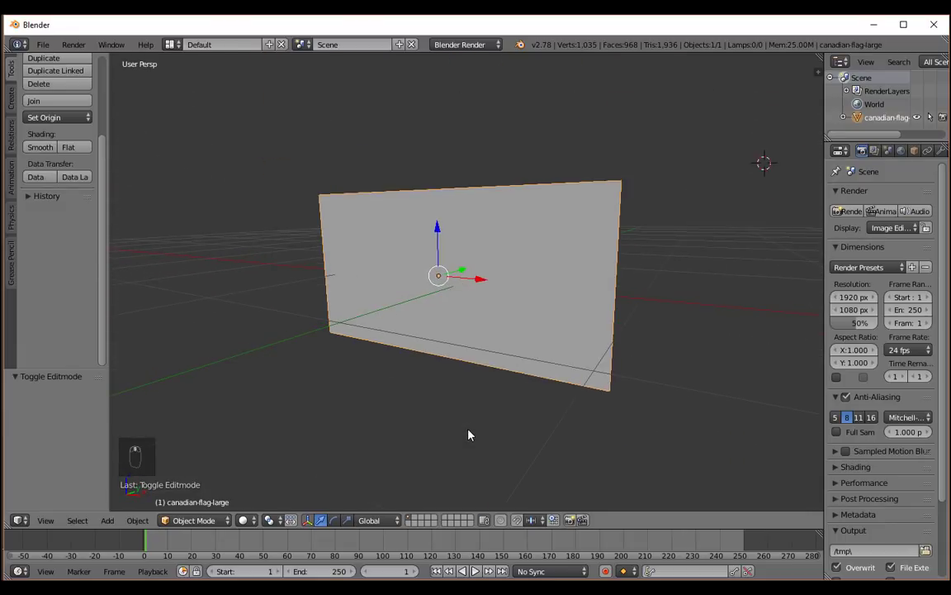
With the flag plane in Object Mode, widen the properties editor and enable Cloth physics on the plane.
key("Tab")
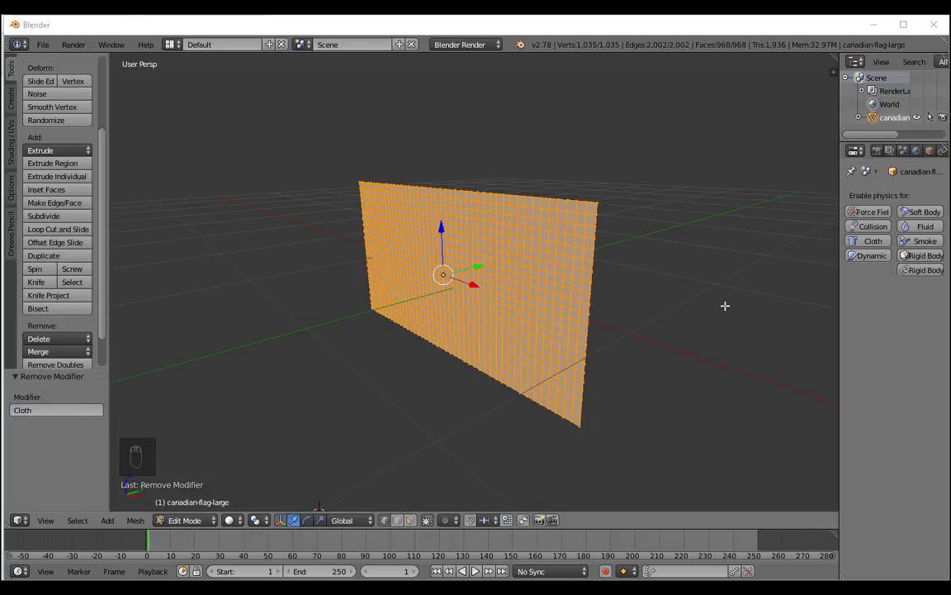
mouse_move(725, 306)
middle_mouse_down()
mouse_move(733, 316)
mouse_move(712, 308)
middle_mouse_up()
key("Tab")
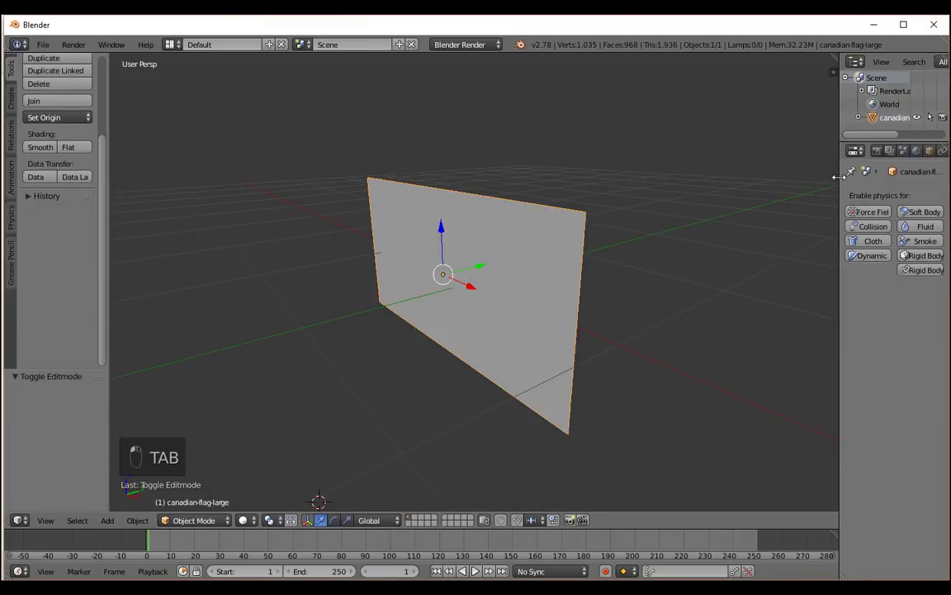
left_click_drag(838, 177, 752, 193)
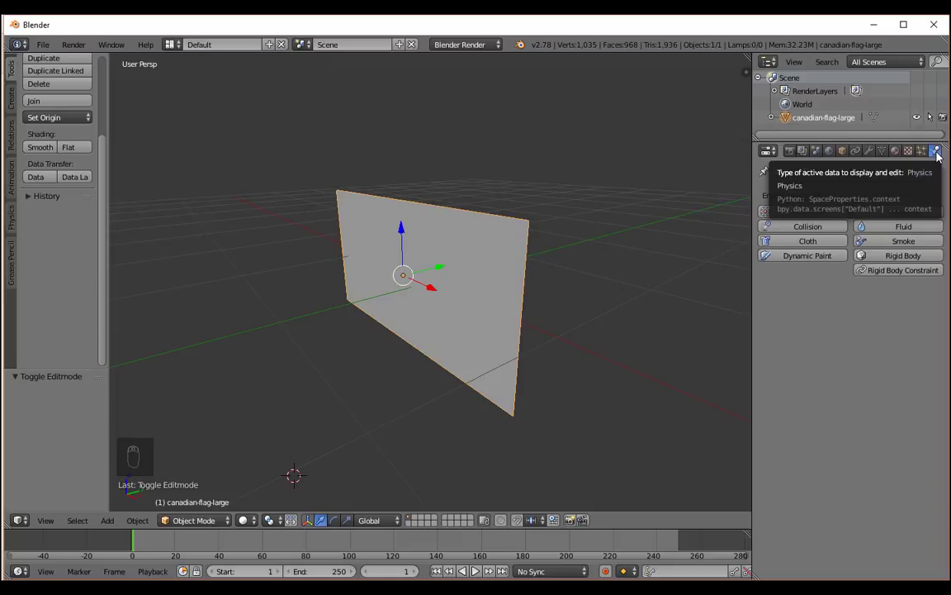
left_click(816, 242)
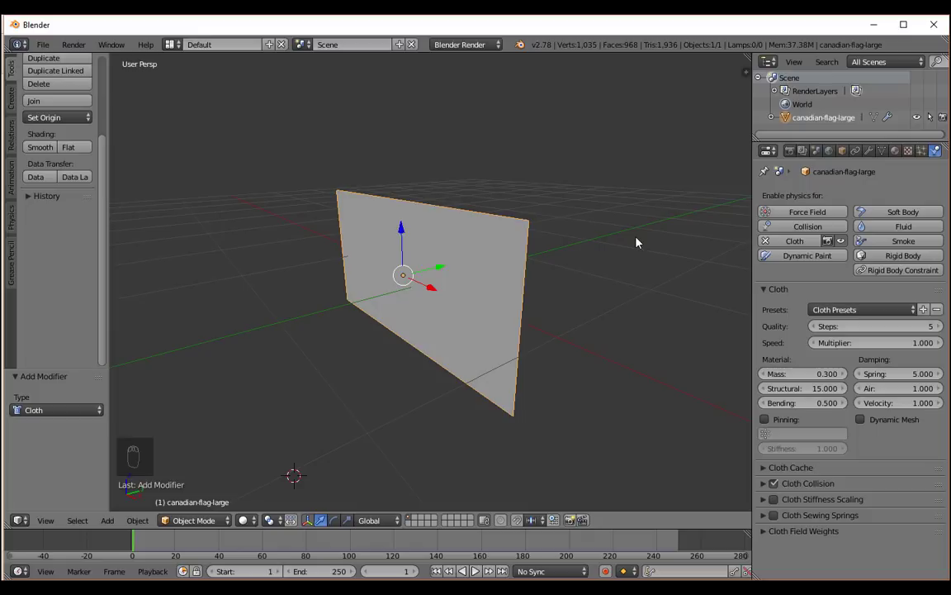
Play the animation to preview the flag's cloth simulation, stop it and return to frame 1.
scroll(637, 245, "down", 1)
left_click(572, 310)
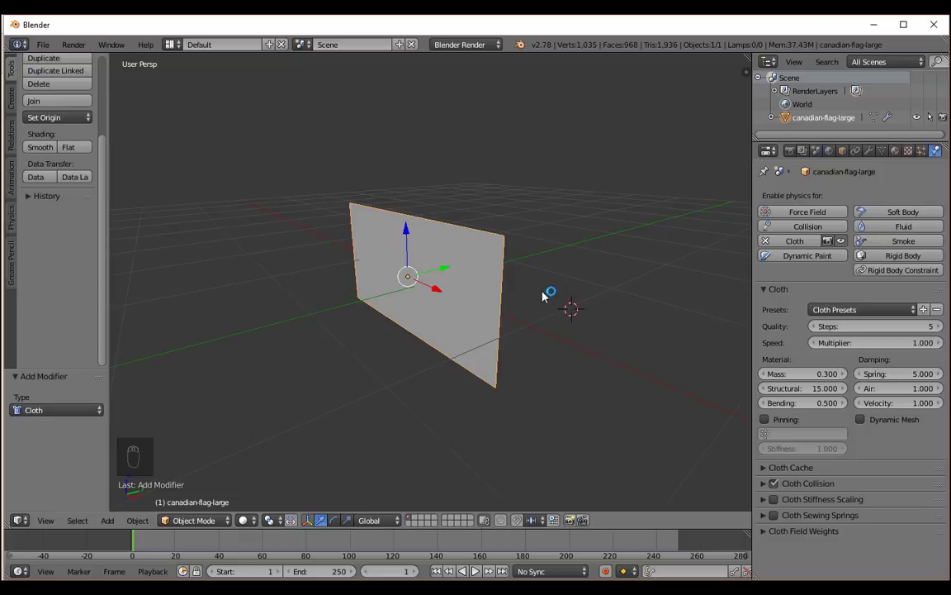
mouse_move(548, 295)
middle_mouse_down()
mouse_move(592, 276)
mouse_move(527, 283)
mouse_move(541, 294)
middle_mouse_up()
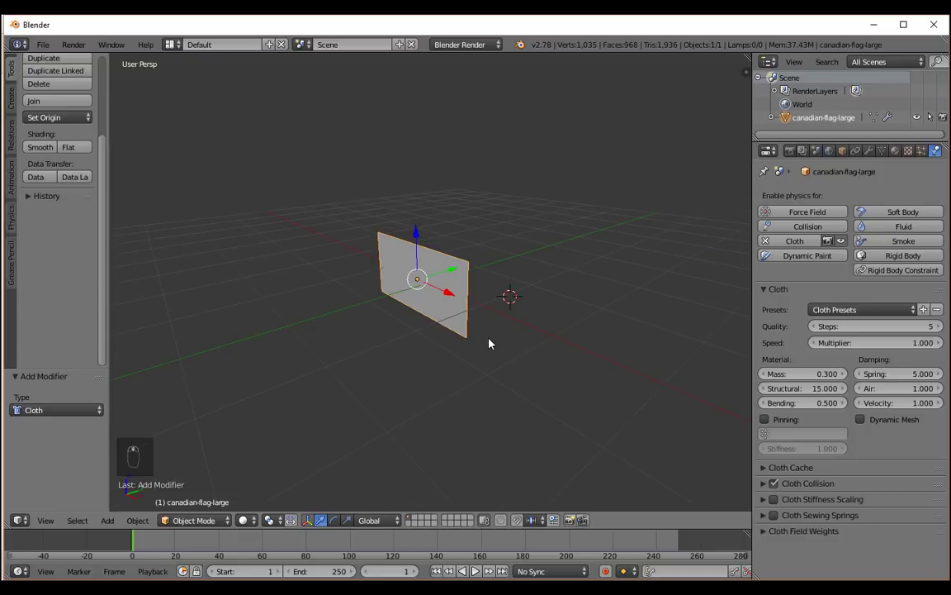
key("alt+a")
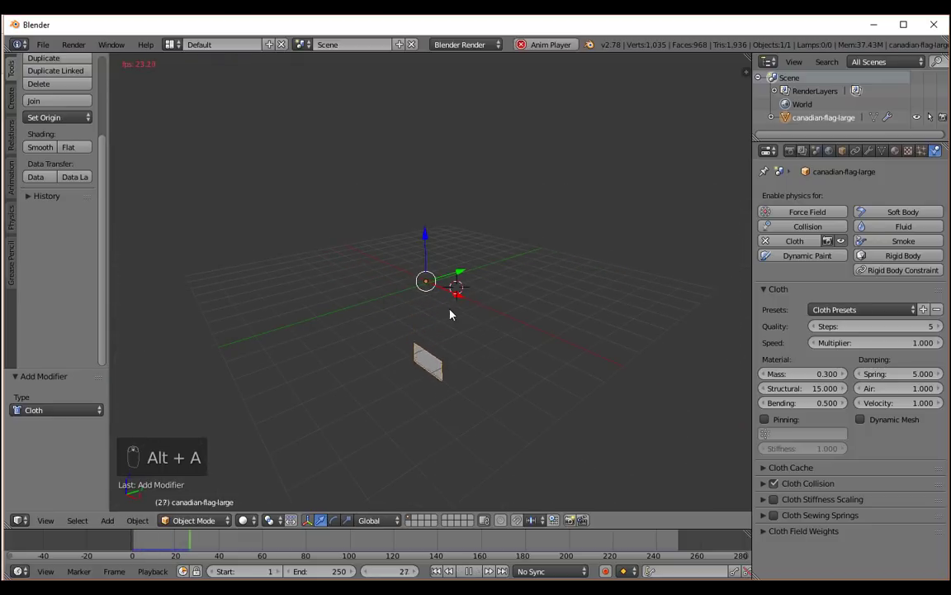
middle_click_drag(450, 310, 448, 339)
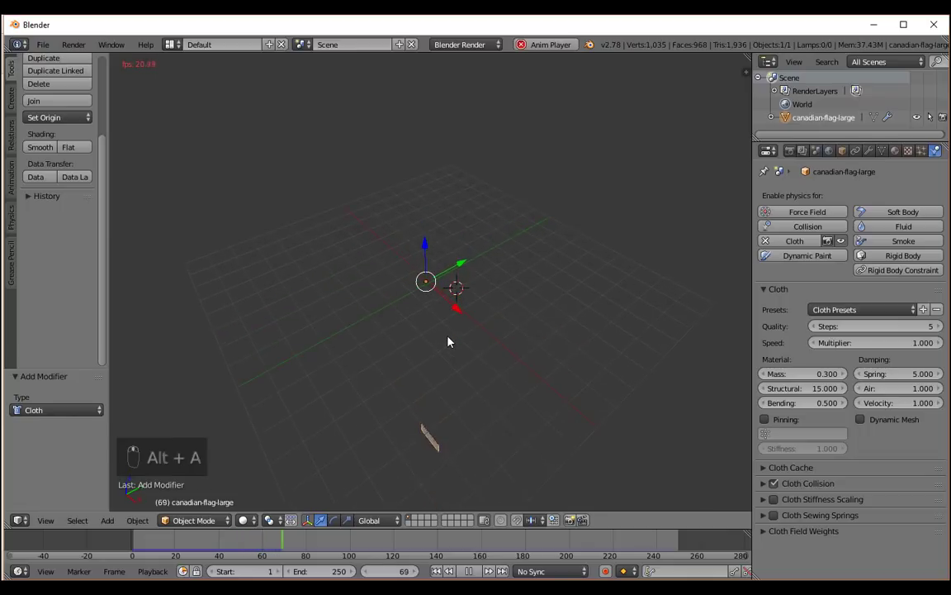
scroll(447, 341, "down", 4)
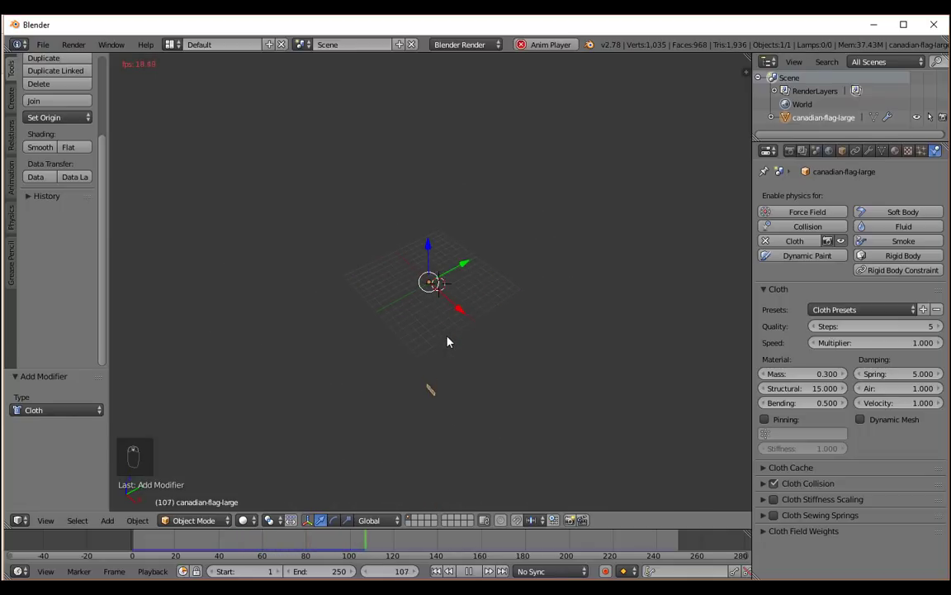
key("alt+a")
scroll(416, 297, "up", 4)
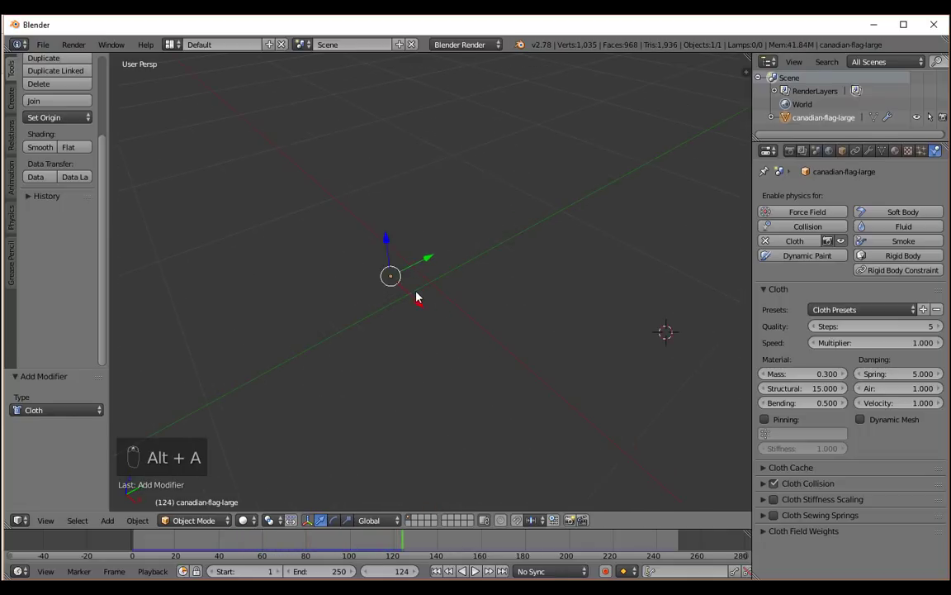
left_click(437, 570)
middle_click_drag(456, 391, 385, 356)
scroll(456, 350, "down", 6)
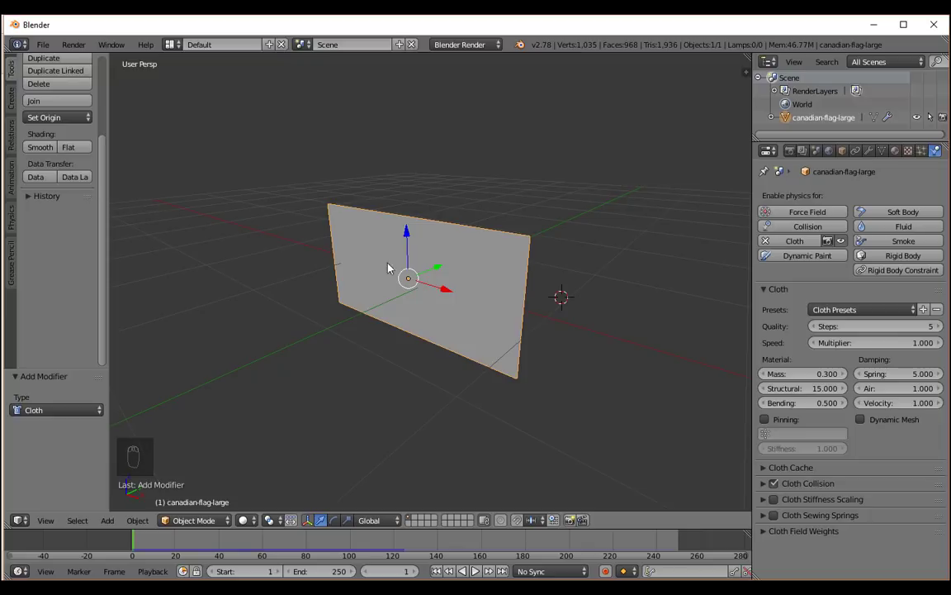
Enter Edit Mode on the flag plane and show its mesh data properties with the vertex groups.
key("Tab")
scroll(330, 264, "up", 5)
scroll(366, 261, "down", 2)
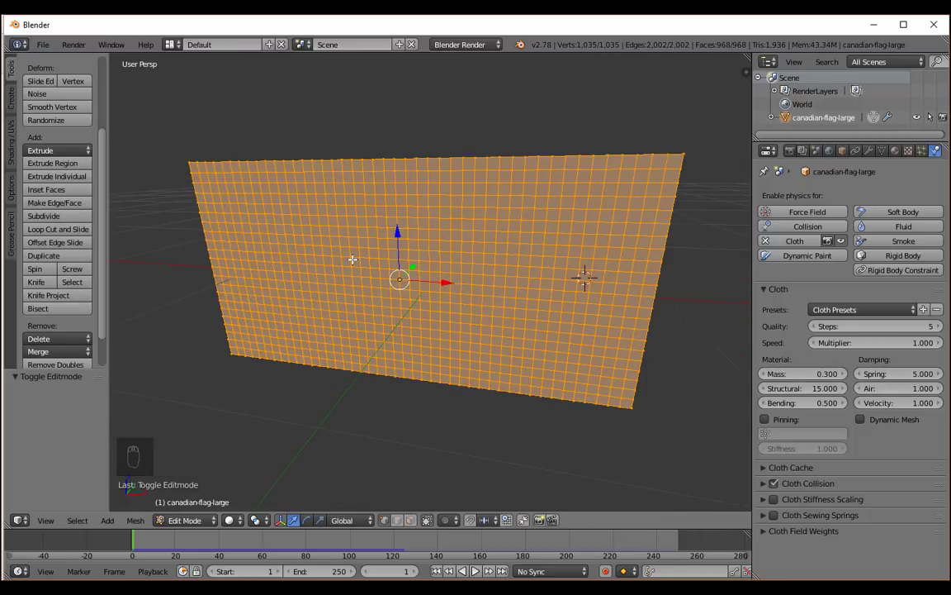
middle_click_drag(230, 237, 253, 225)
scroll(252, 225, "down", 2)
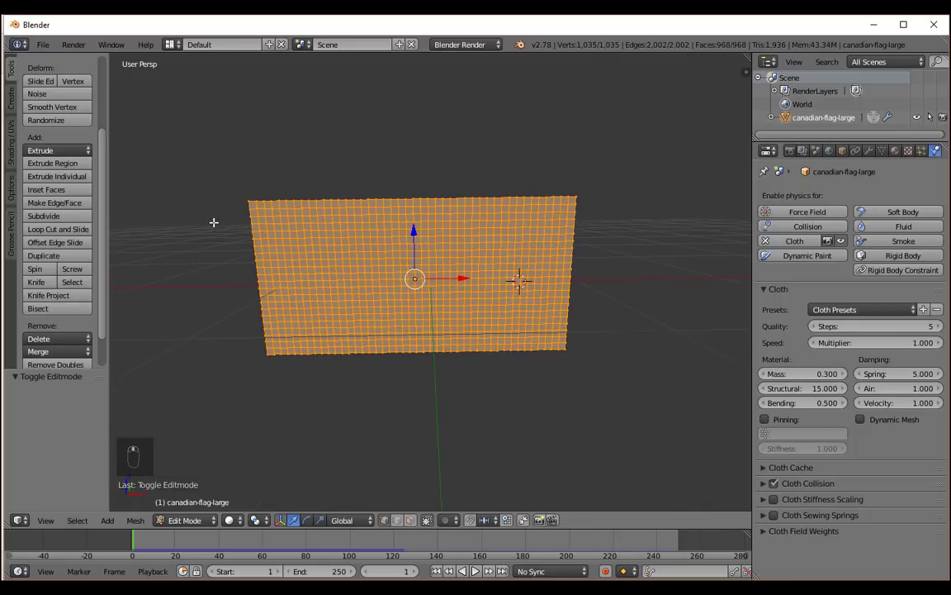
scroll(219, 216, "up", 1)
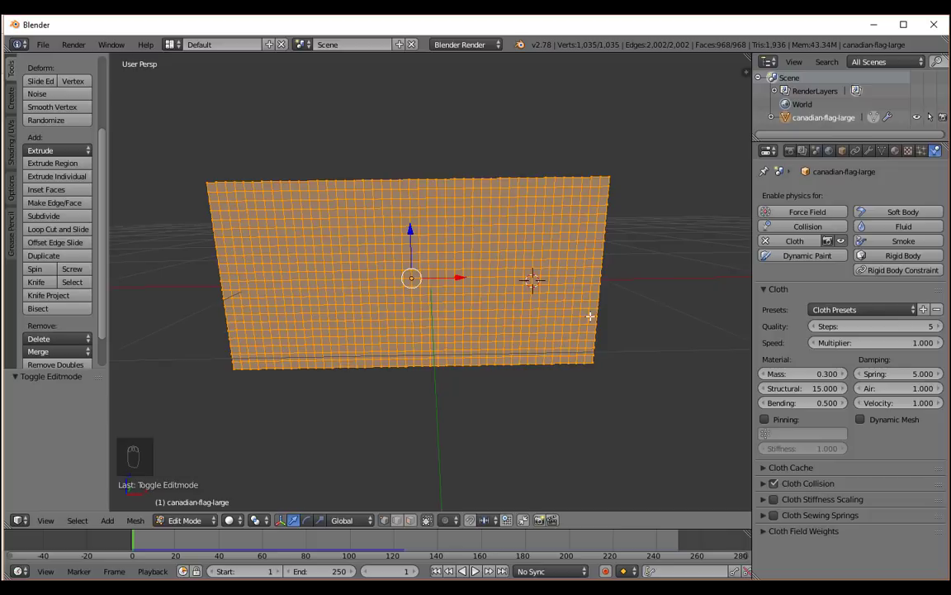
middle_click_drag(668, 331, 661, 332)
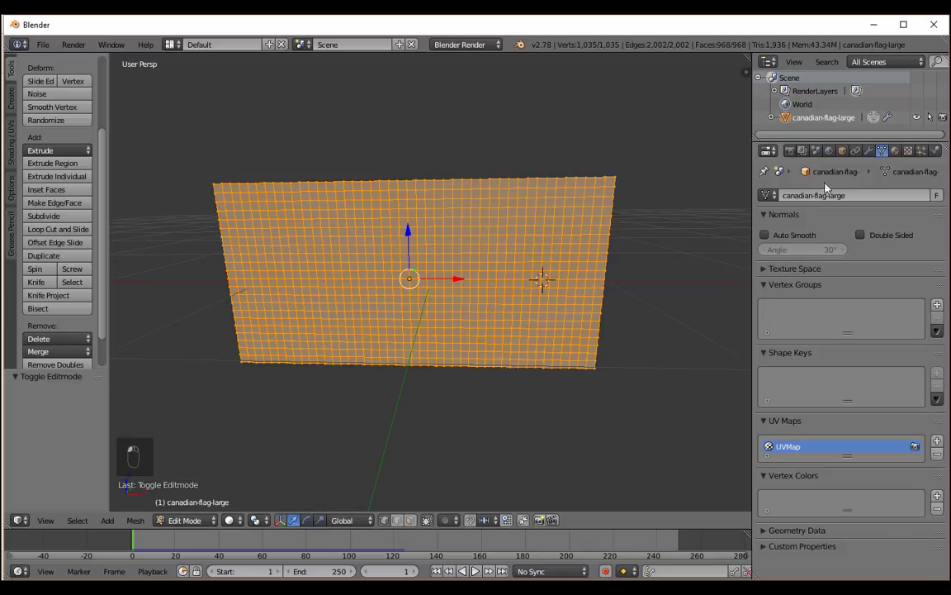
Add a vertex group named Pinned Group to the flag mesh and deselect all vertices.
key("Tab")
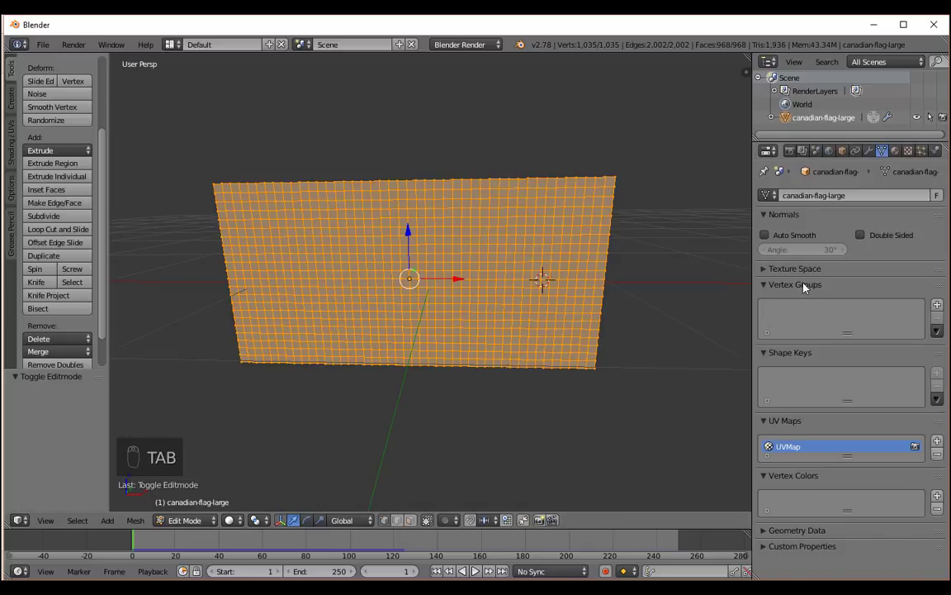
left_click(938, 305)
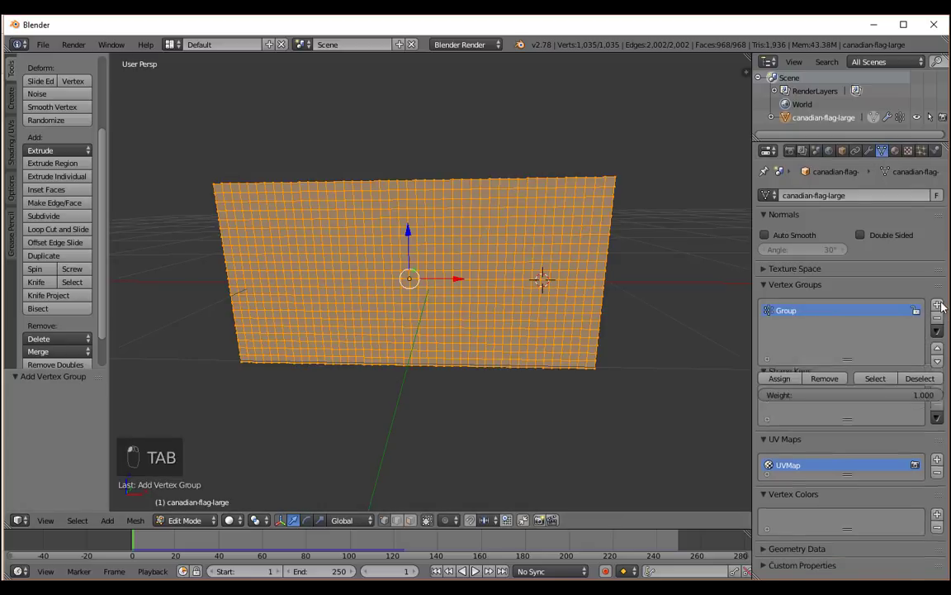
double_click(786, 312)
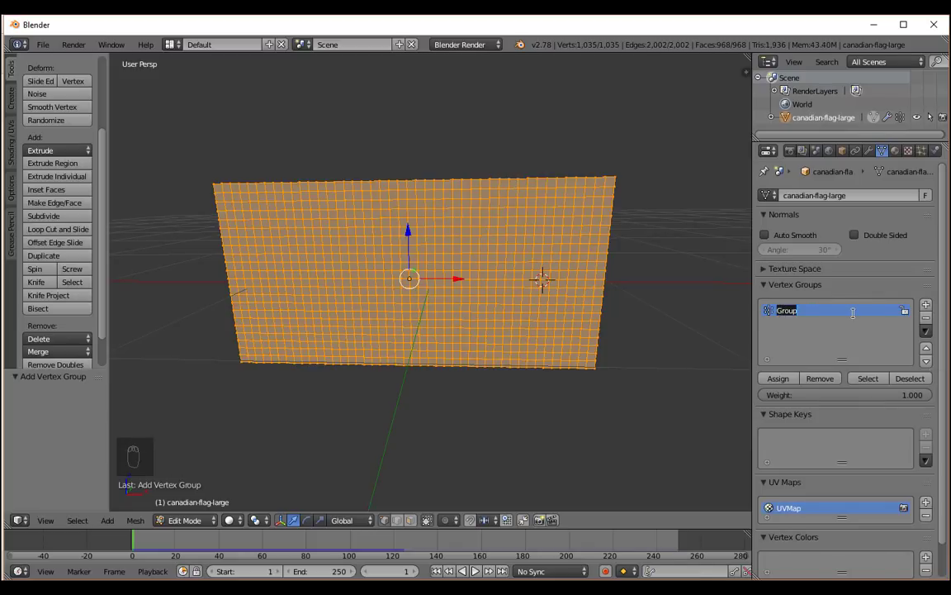
type("Pinned")
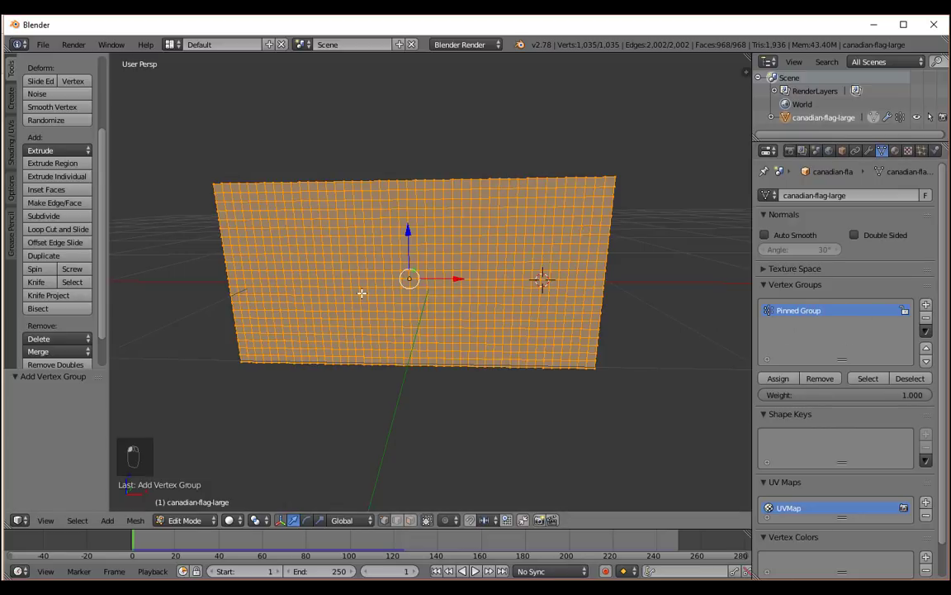
key("a")
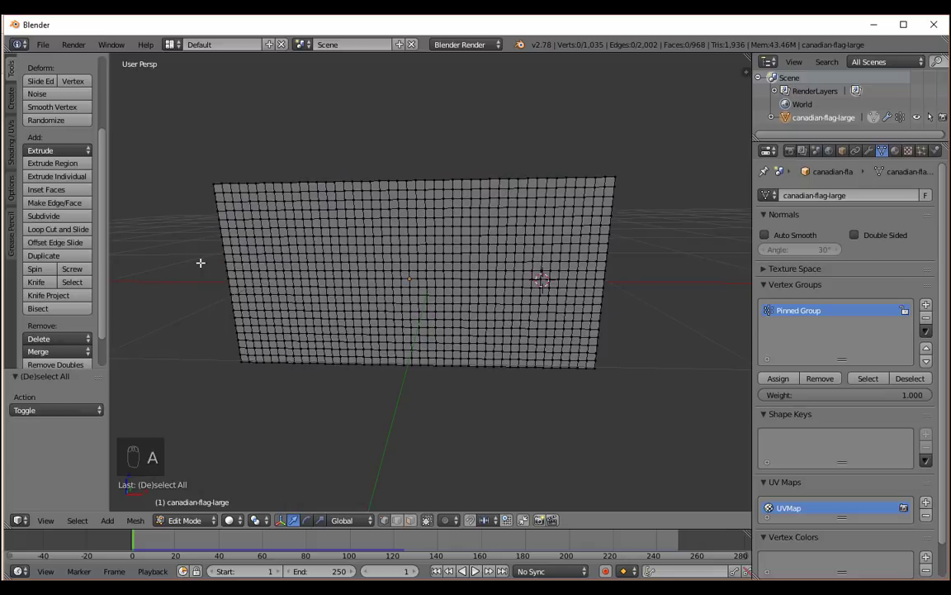
Try to box-select the vertices along the flag's left edge in perspective view, and undo the selection.
scroll(177, 280, "up", 1)
middle_click_drag(184, 277, 195, 267)
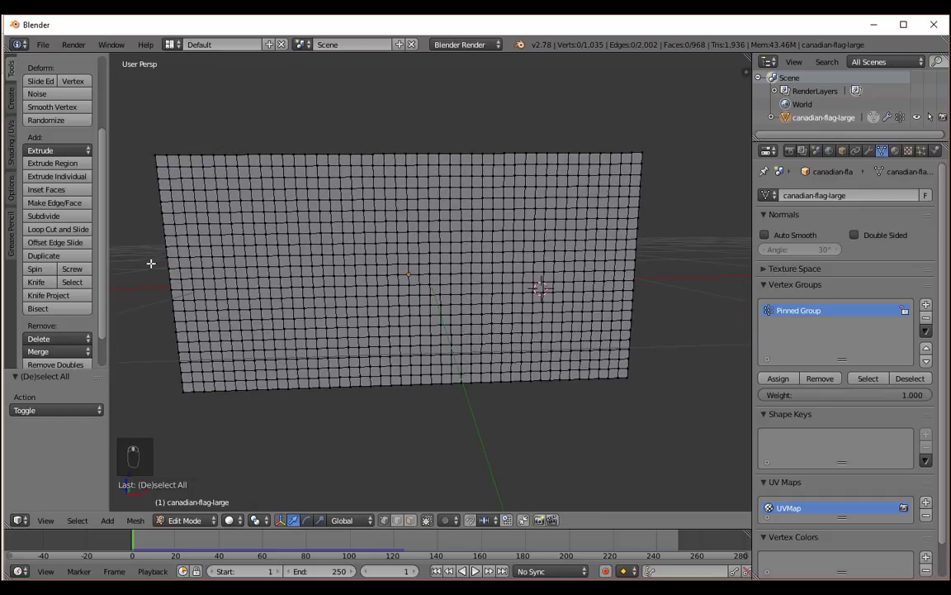
middle_click_drag(151, 264, 156, 235)
key("b")
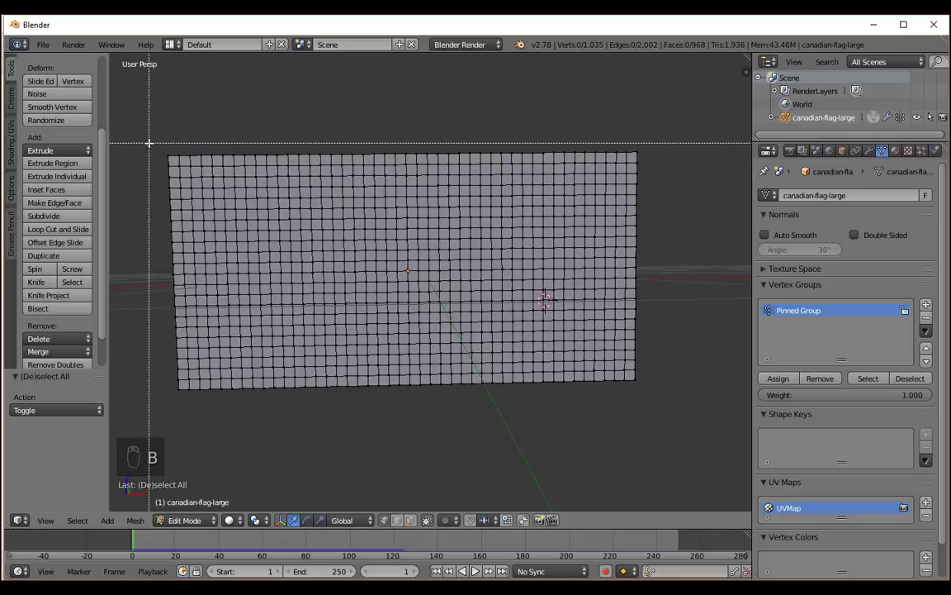
left_click_drag(158, 143, 180, 404)
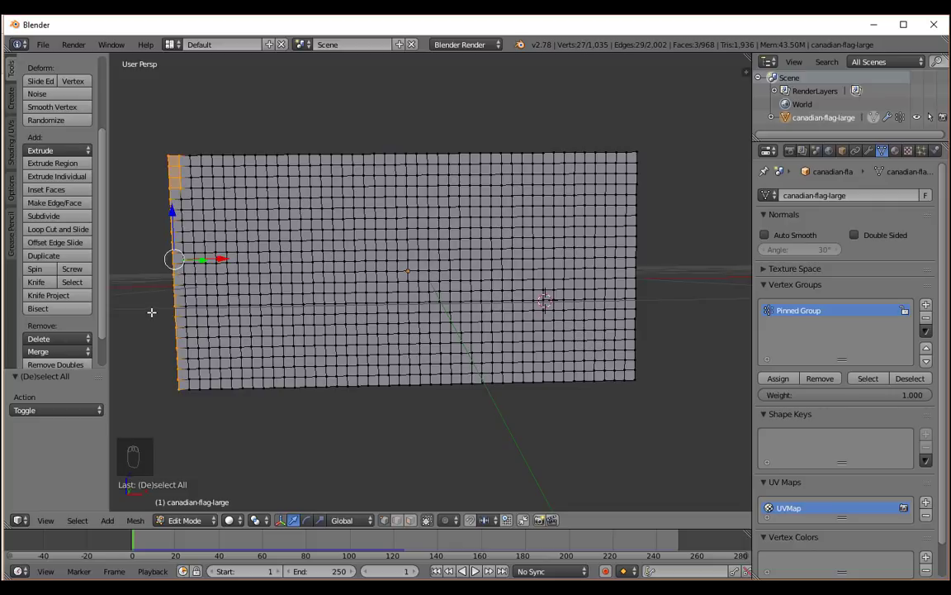
key("ctrl+z")
In an orthographic view, box-select only the flag's left-edge column of vertices and assign it to Pinned Group.
key("KP_4")
key("KP_4")
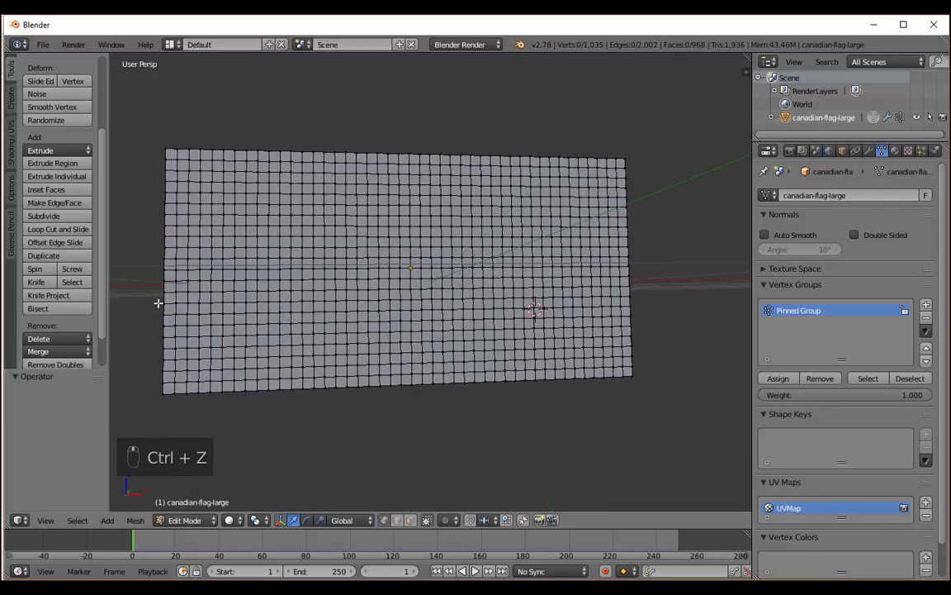
key("KP_5")
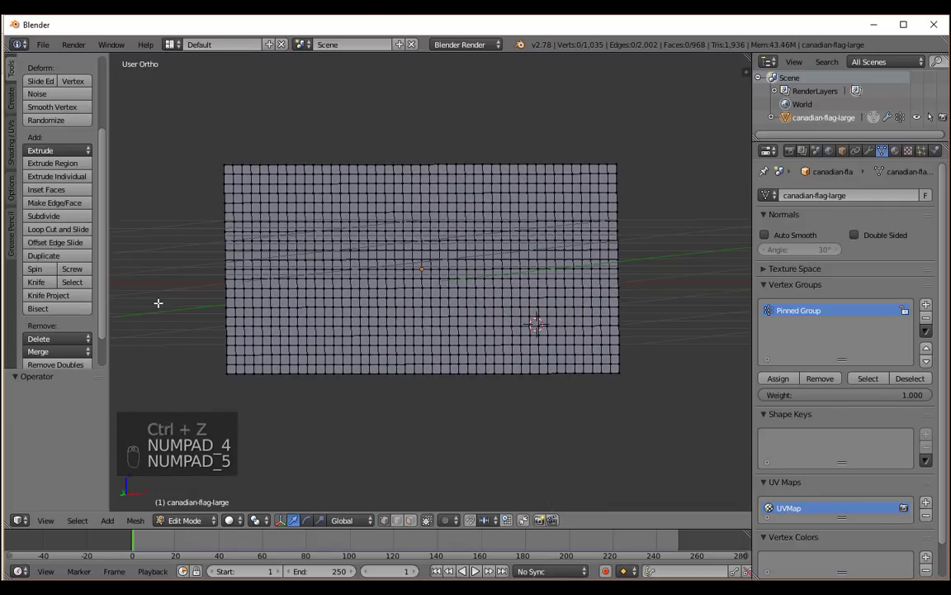
scroll(193, 228, "up", 1)
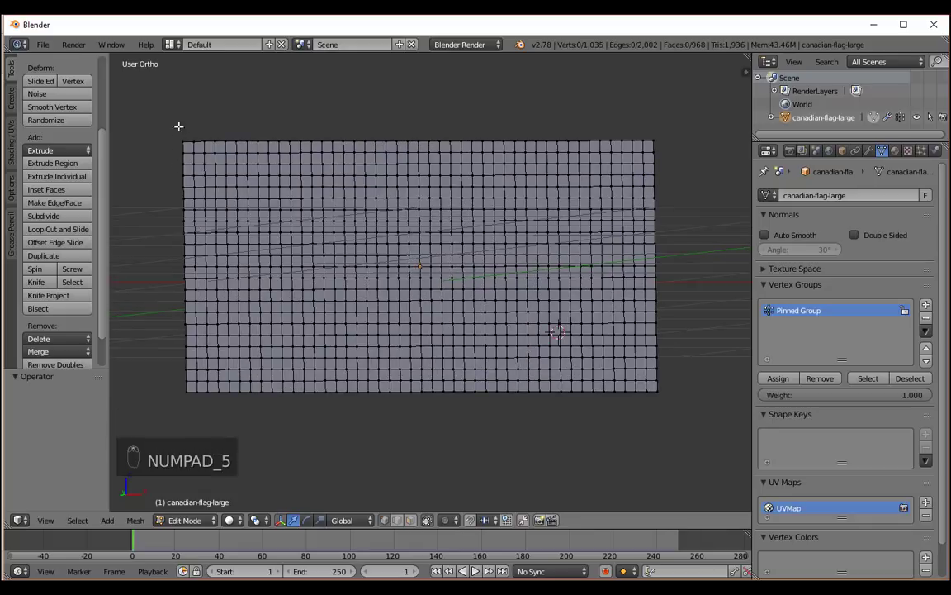
key("b")
left_click_drag(172, 132, 193, 405)
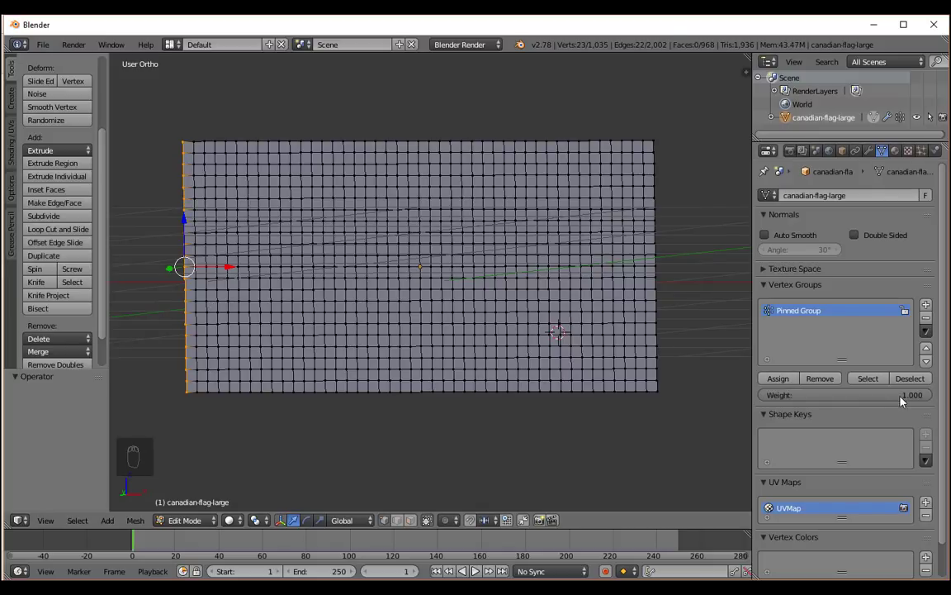
left_click(788, 380)
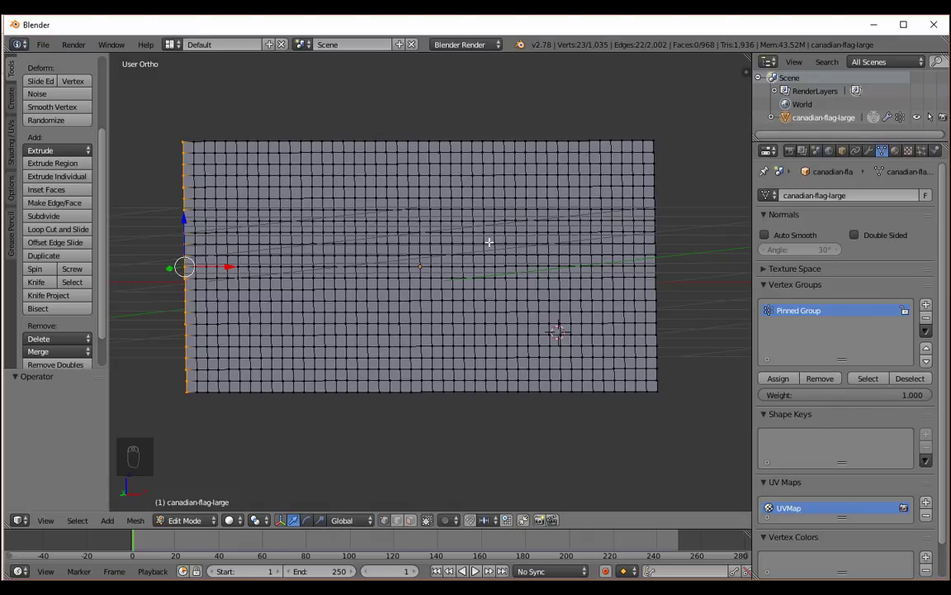
Return to Object Mode and enable pinning in the flag's cloth physics, using Pinned Group as the pinning vertex group.
middle_click_drag(245, 180, 320, 186)
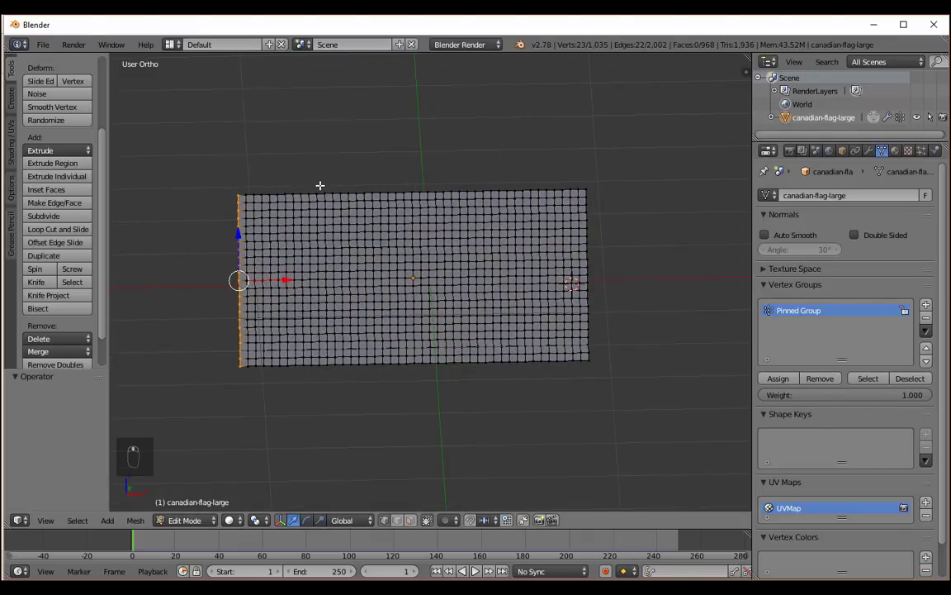
key("Tab")
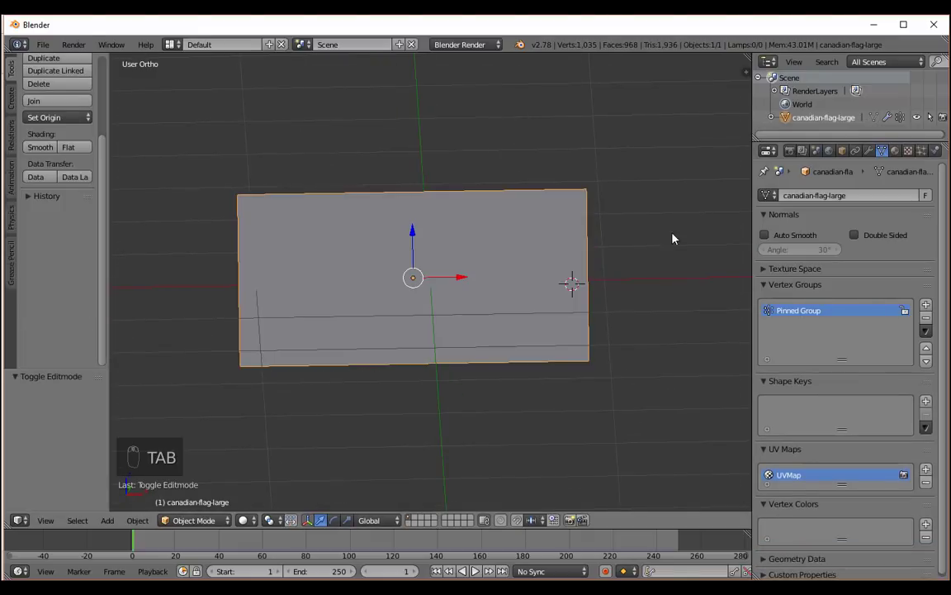
left_click(936, 150)
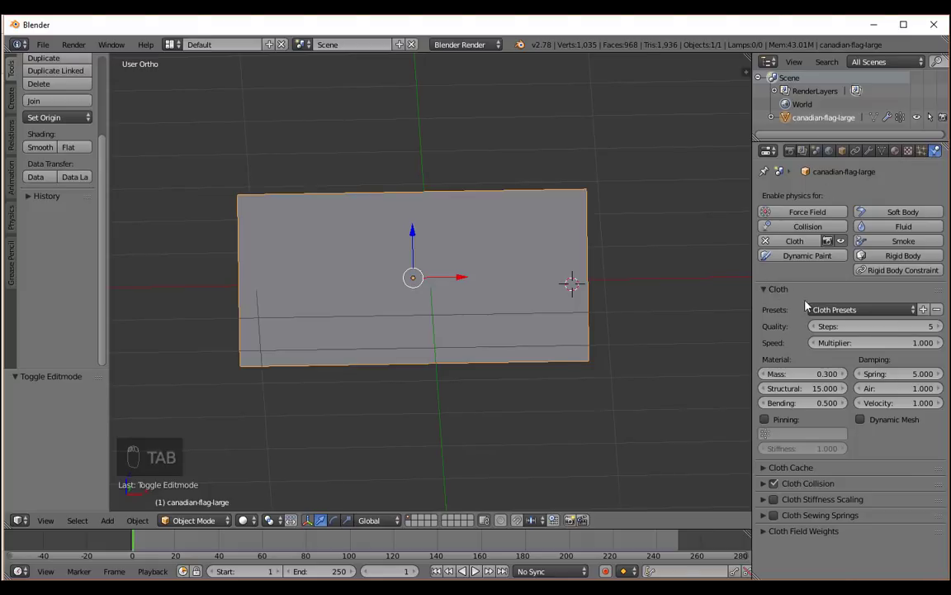
left_click(765, 420)
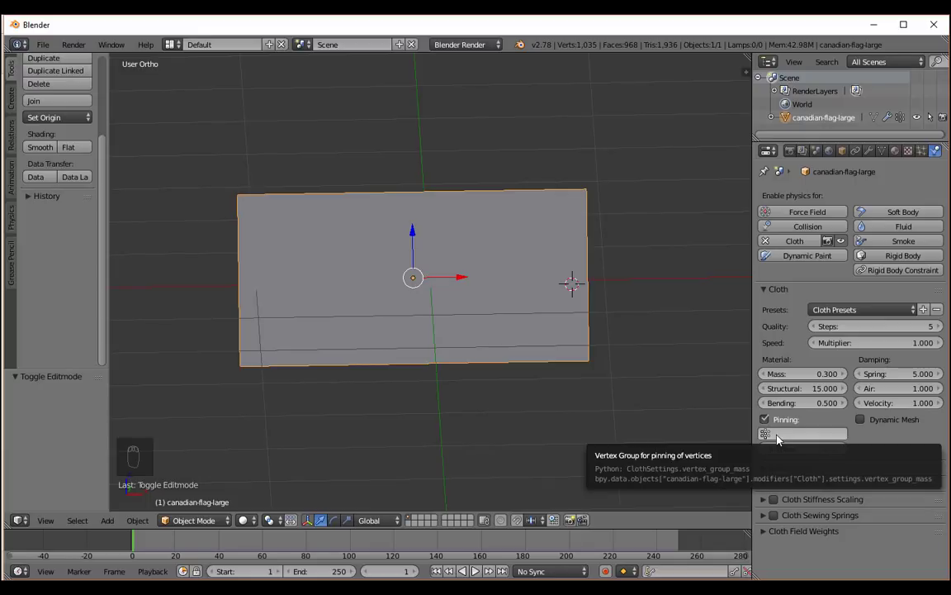
left_click(777, 436)
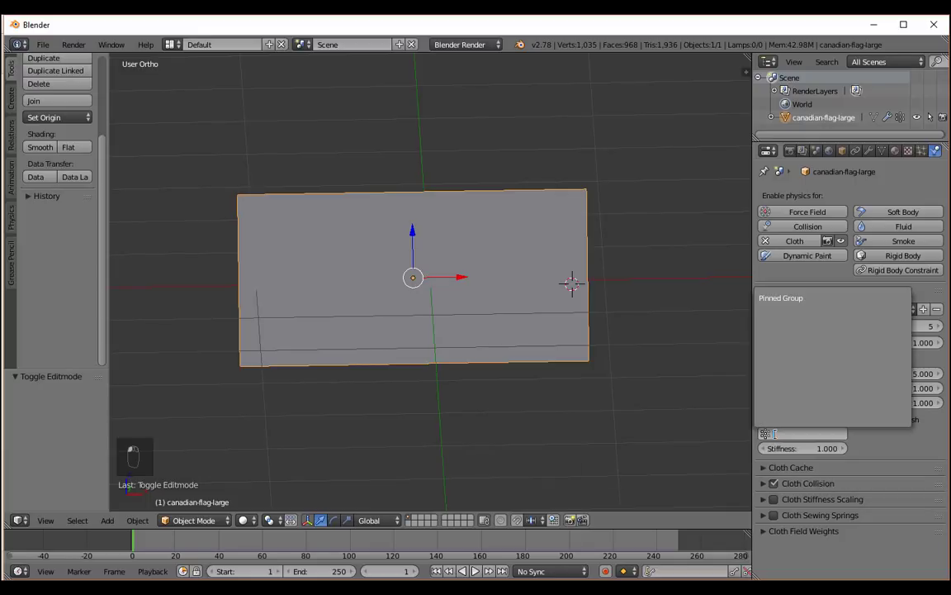
left_click(781, 299)
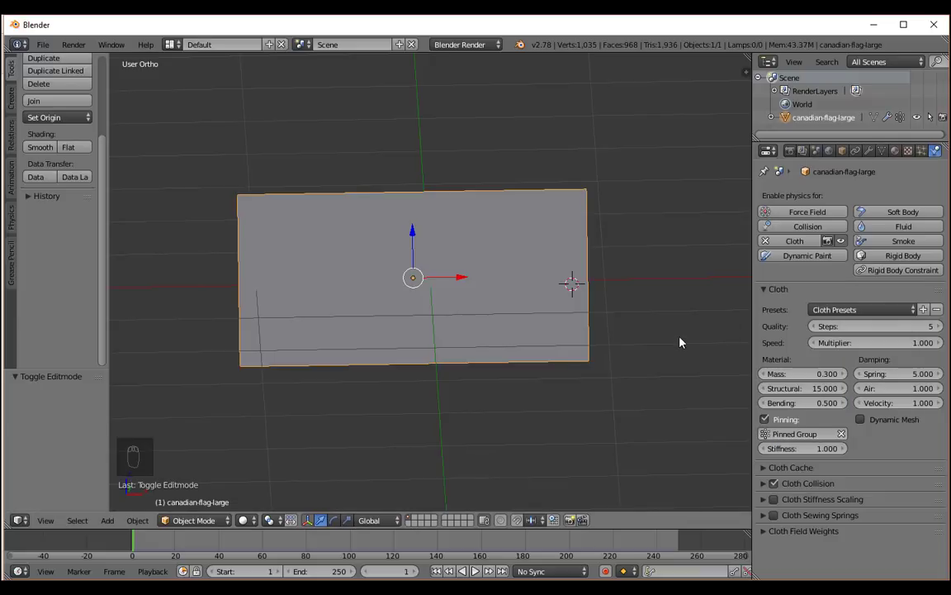
Play the animation to check how the pinned flag hangs from different angles, stop it and return to frame 1.
middle_click_drag(679, 343, 660, 343)
key("alt+a")
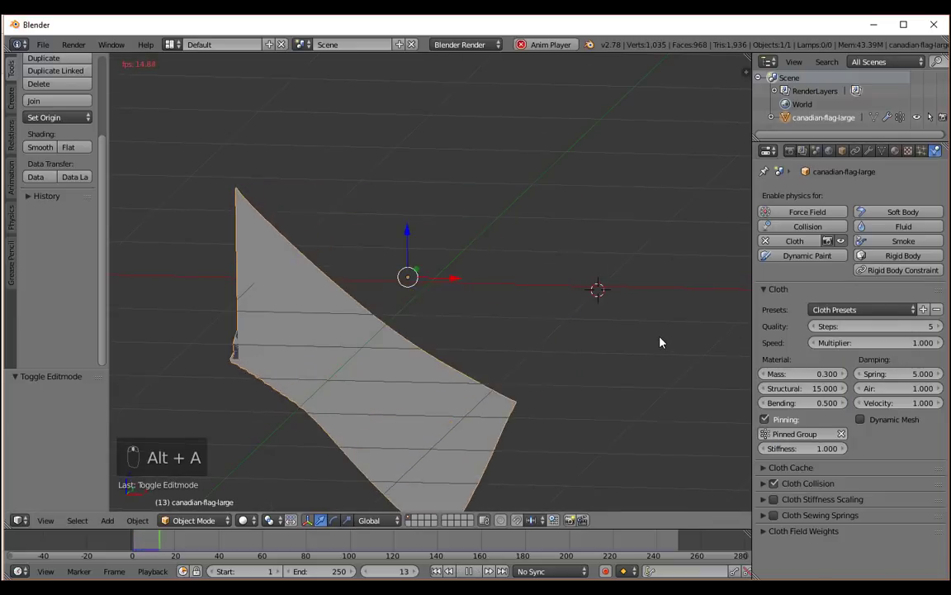
middle_click_drag(427, 323, 371, 329)
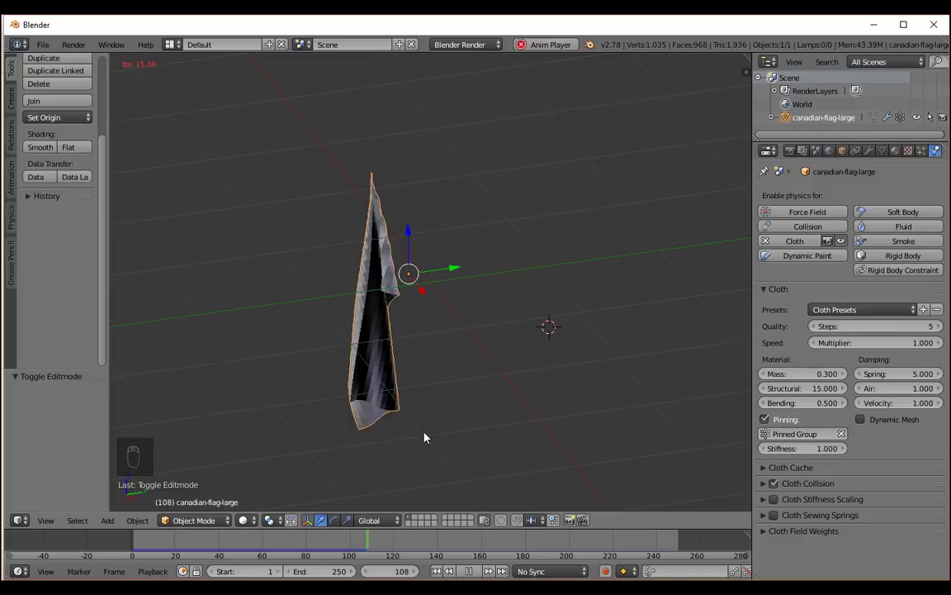
key("alt+a")
key("alt+a")
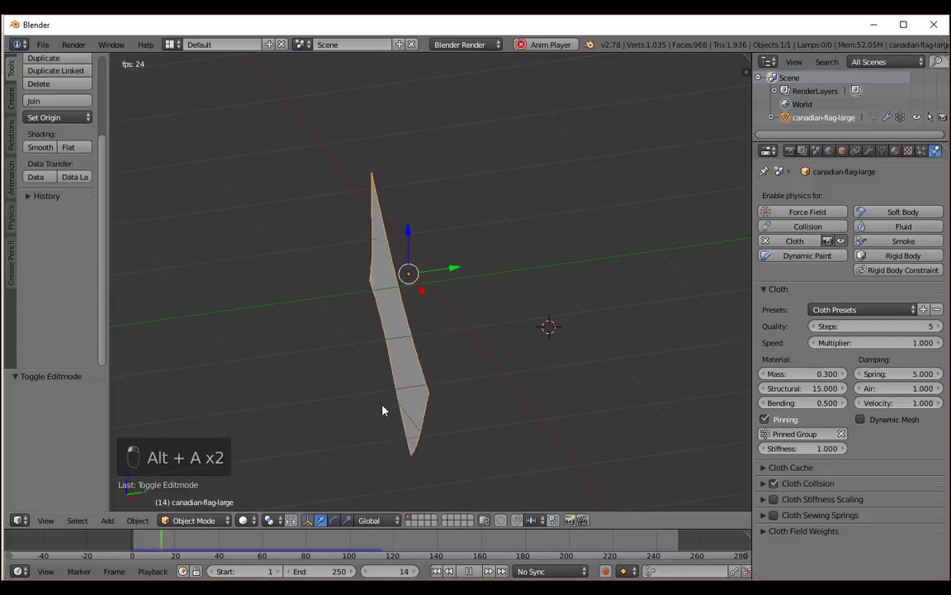
middle_click_drag(336, 404, 428, 395)
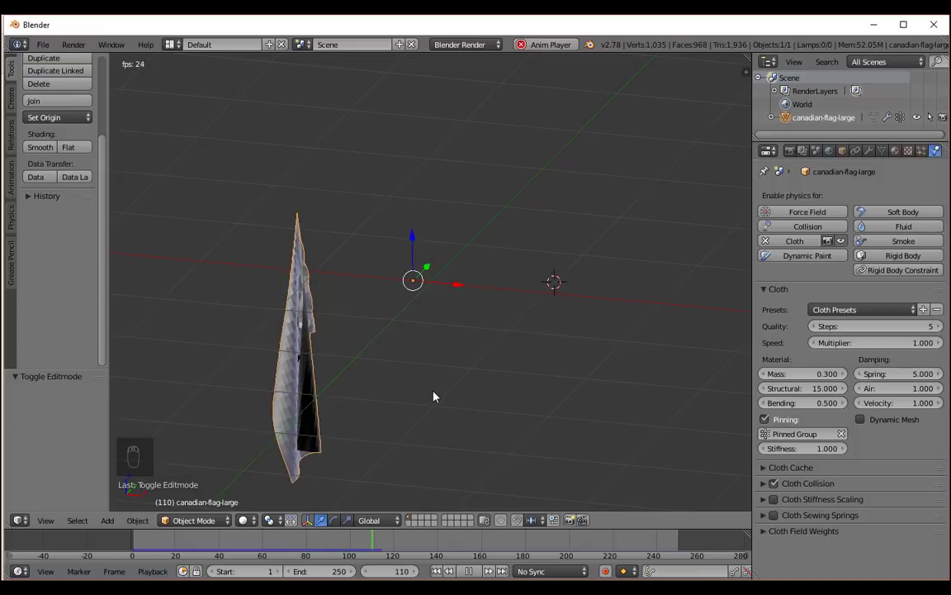
key("alt+a")
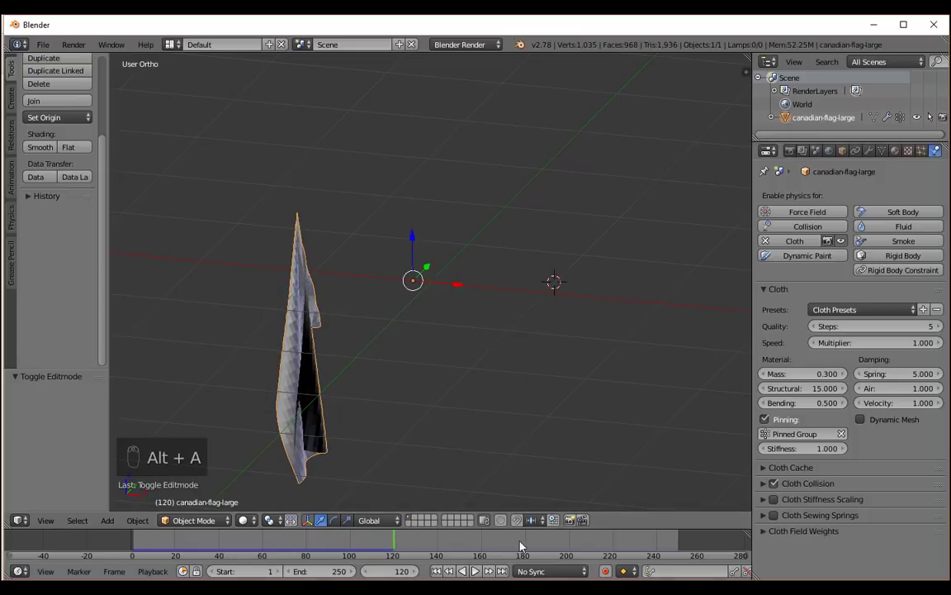
left_click(436, 571)
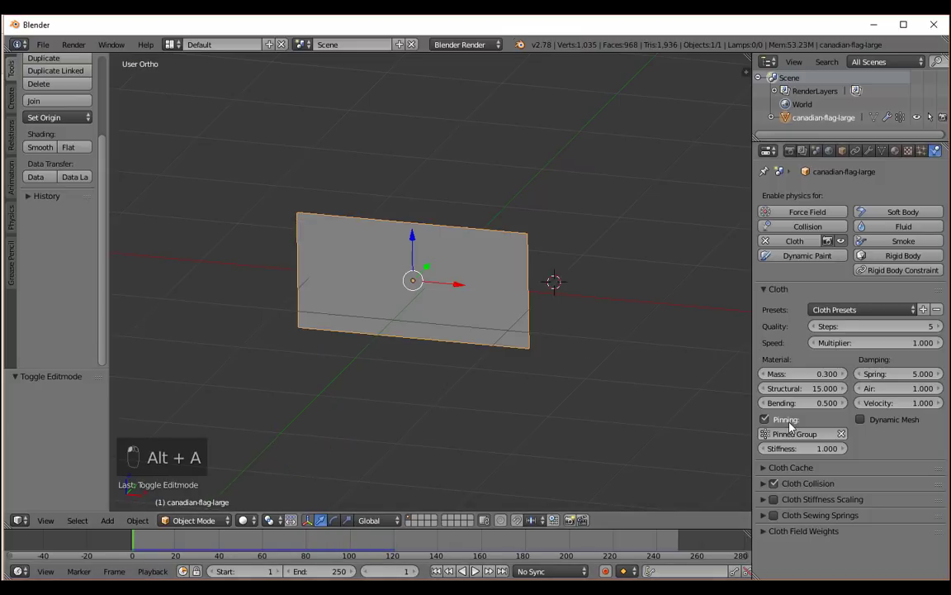
Apply the Leather cloth preset to the flag and briefly play its simulation.
left_click(844, 312)
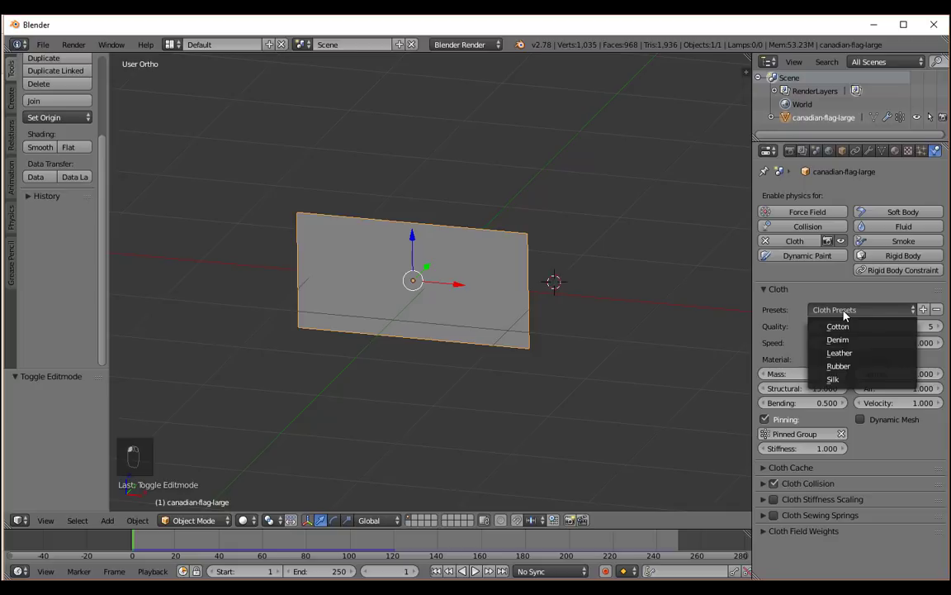
left_click(854, 353)
key("alt+a")
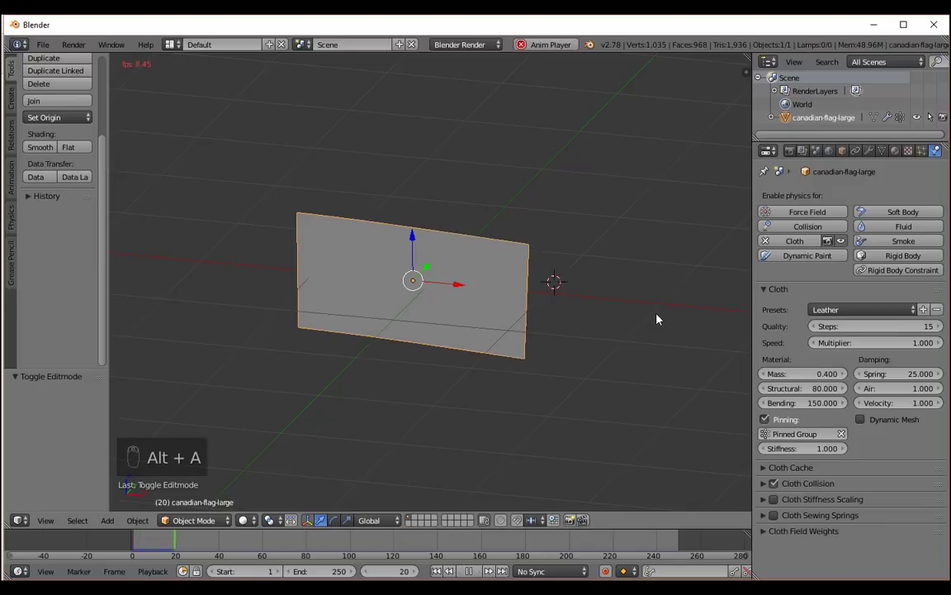
key("alt+a")
Apply the Cotton cloth preset, preview the simulation from frame 1, stop it and return to the first frame.
left_click(826, 309)
left_click(837, 328)
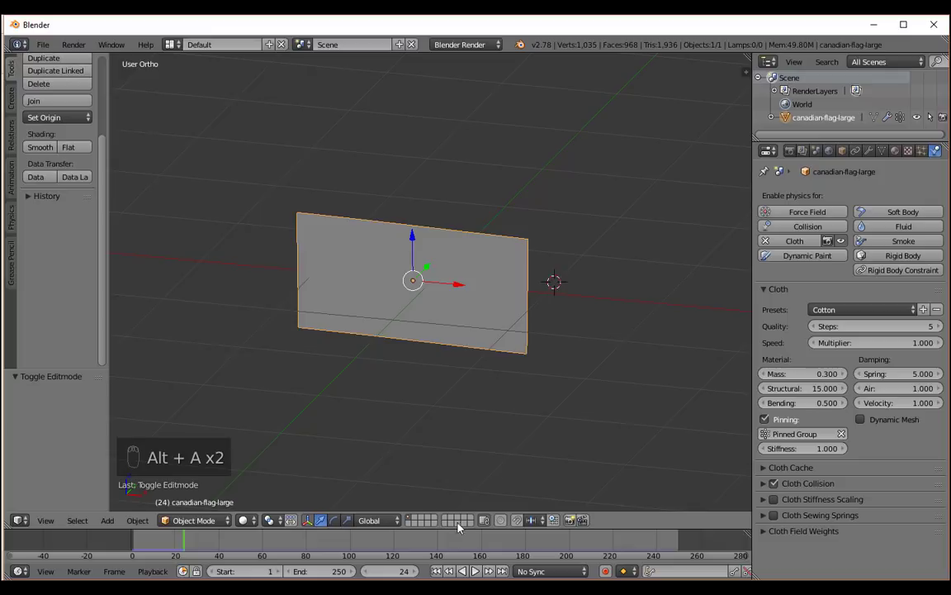
left_click(436, 571)
key("alt+a")
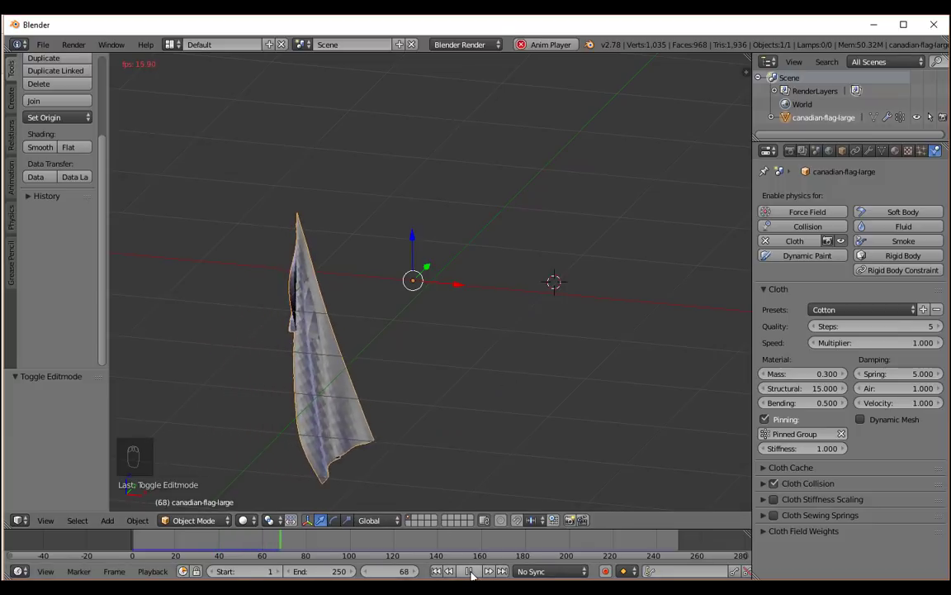
key("alt+a")
key("shift+Left")
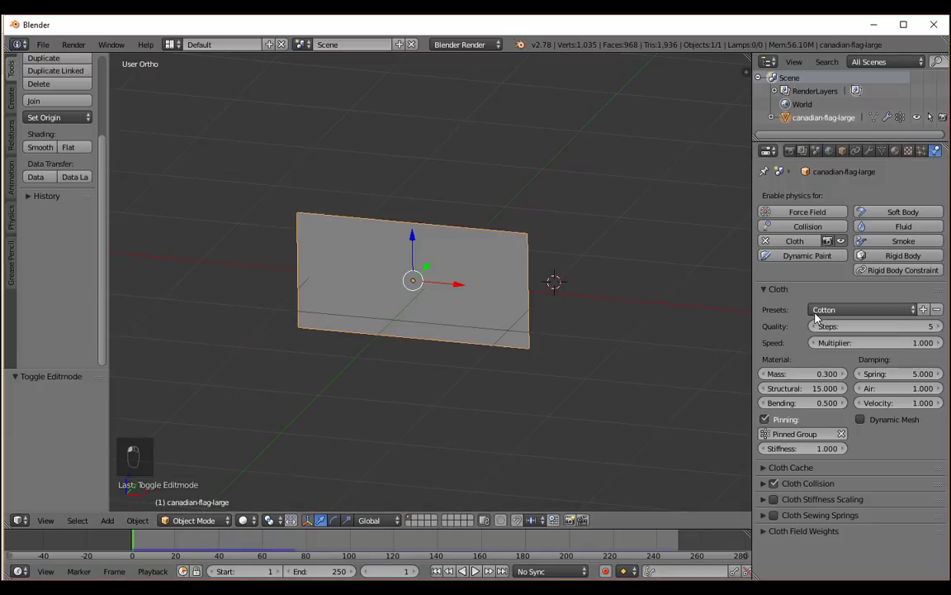
Apply the Silk cloth preset, play the flag simulation to preview it, stop it and return to frame 1.
left_click(858, 310)
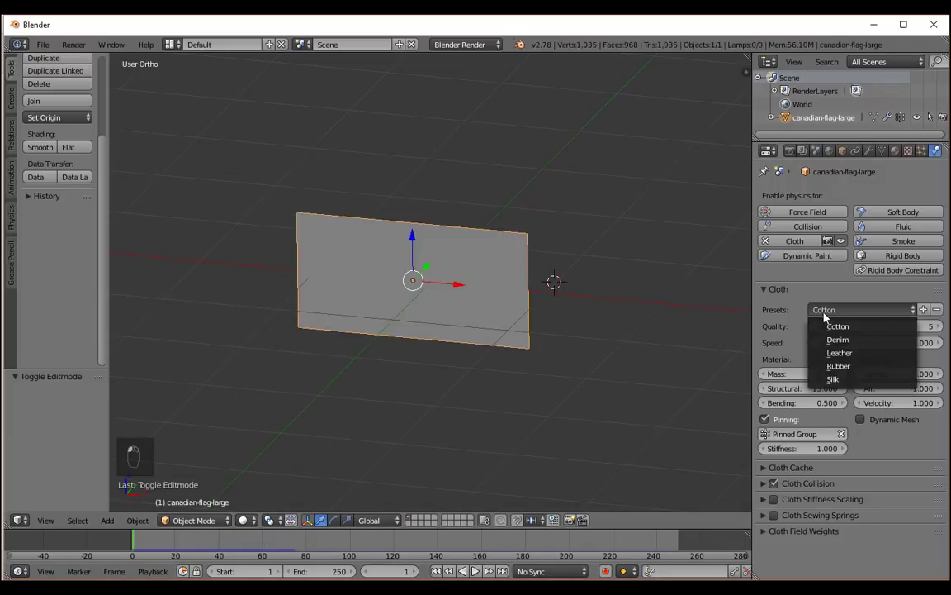
left_click(855, 379)
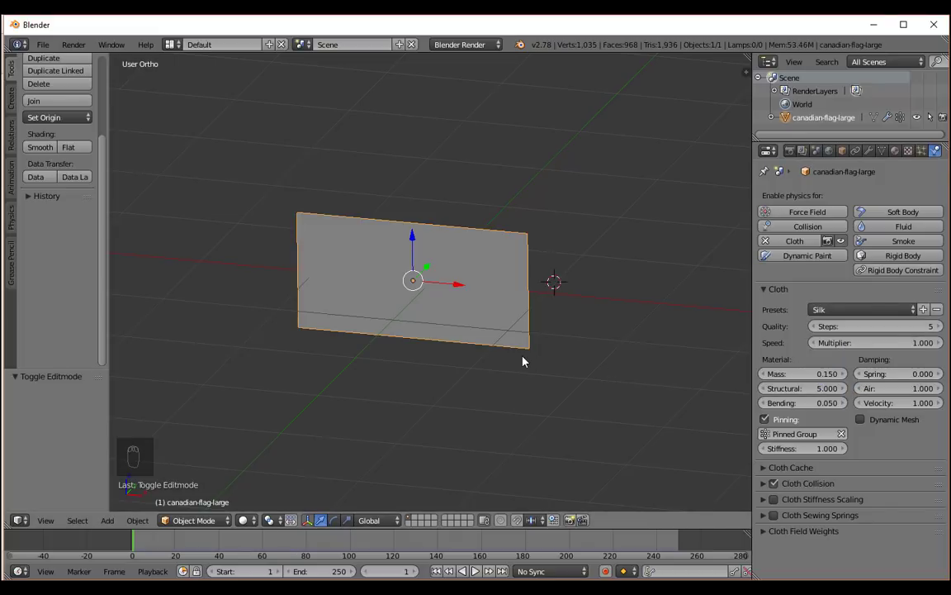
key("alt+a")
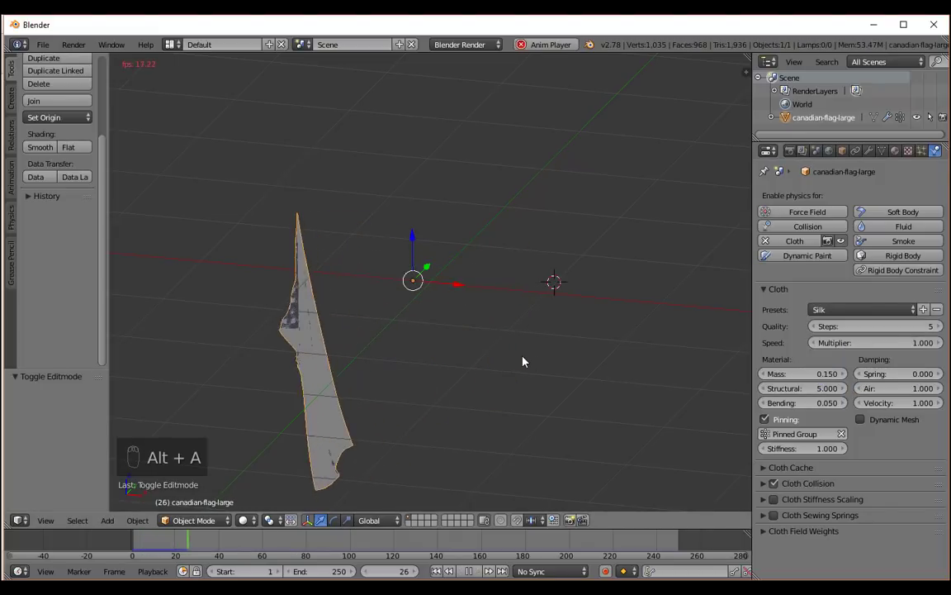
mouse_move(484, 318)
middle_mouse_down()
mouse_move(327, 316)
mouse_move(322, 294)
mouse_move(491, 314)
mouse_move(502, 331)
mouse_move(480, 316)
middle_mouse_up()
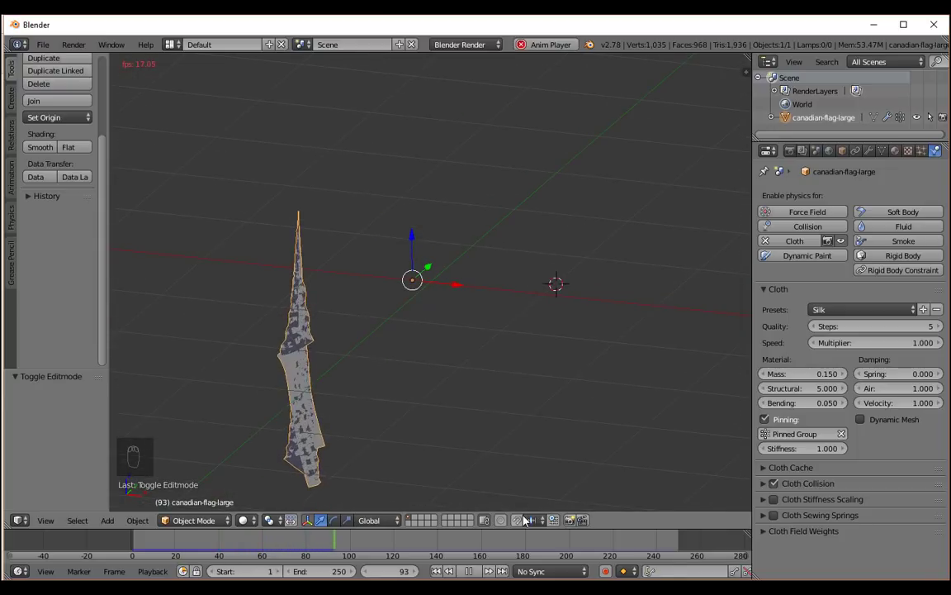
key("alt+a")
left_click(436, 570)
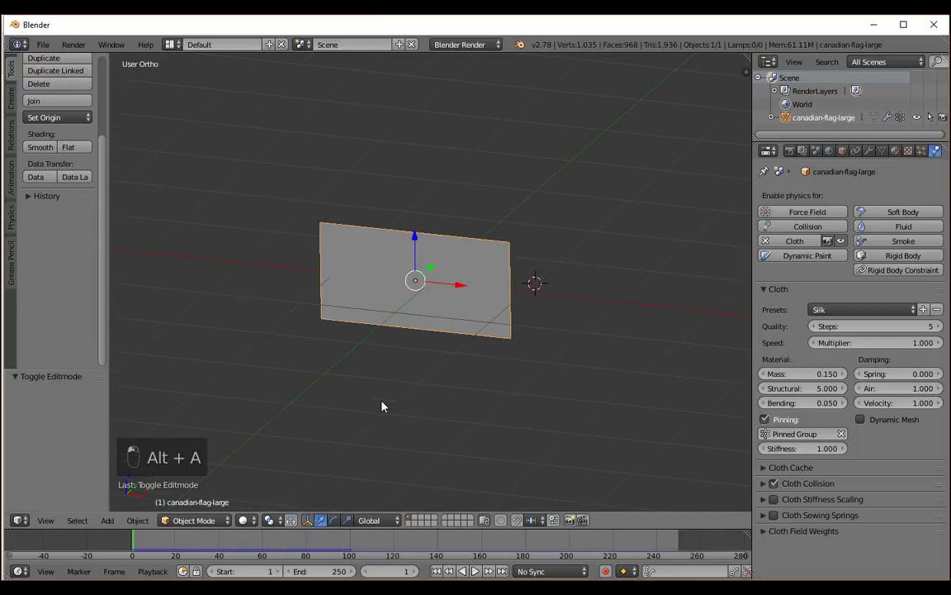
middle_click_drag(374, 404, 413, 412)
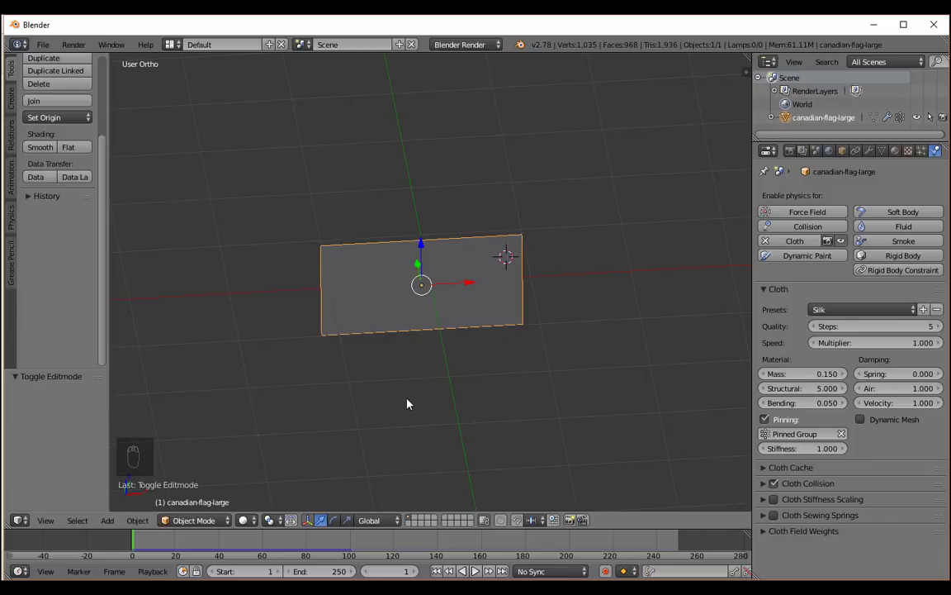
middle_click_drag(408, 401, 421, 376)
scroll(421, 377, "up", 3)
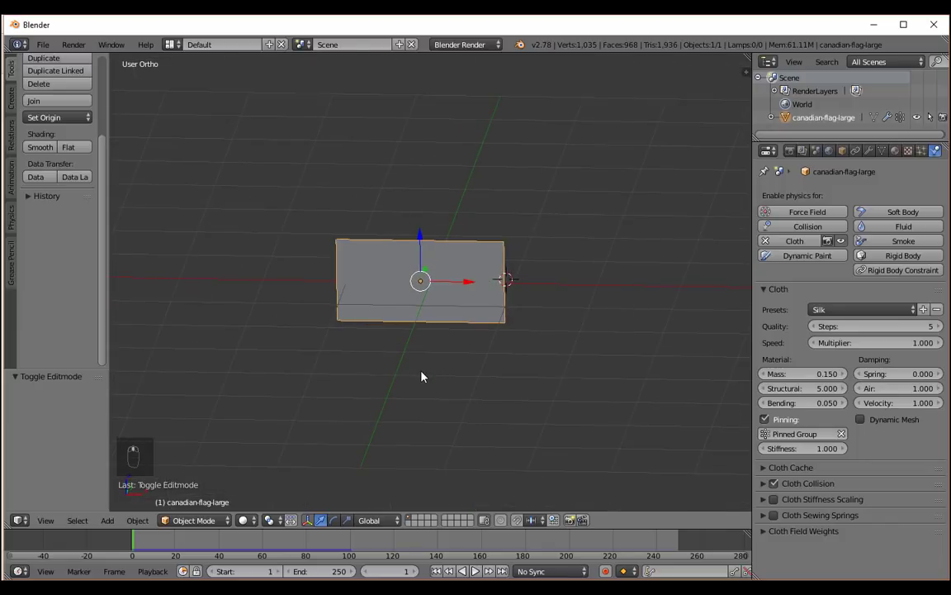
scroll(421, 377, "up", 1)
scroll(421, 376, "down", 1)
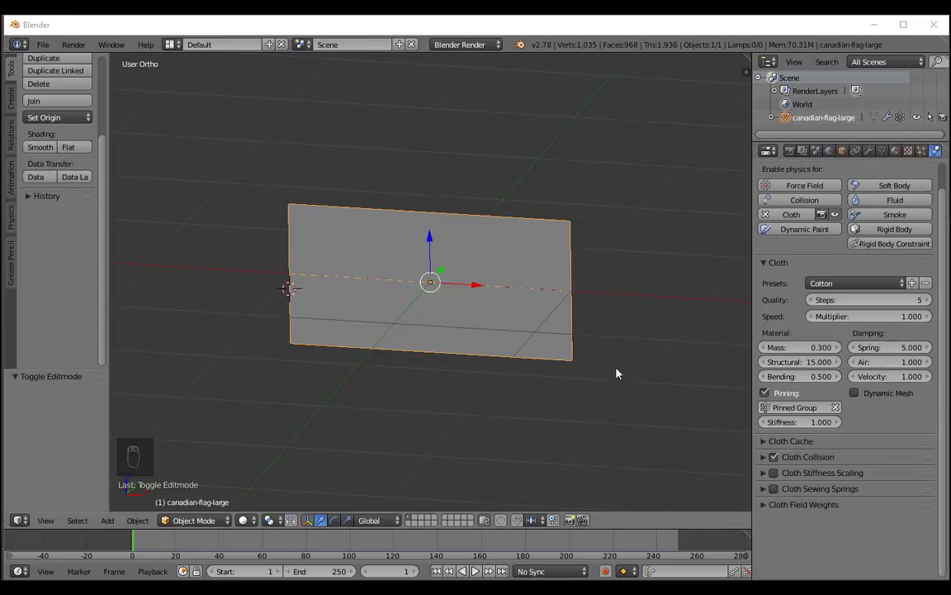
Play the pinned flag's simulation with the Cotton preset, stop it and return to frame 1.
left_click(640, 259)
key("alt+a")
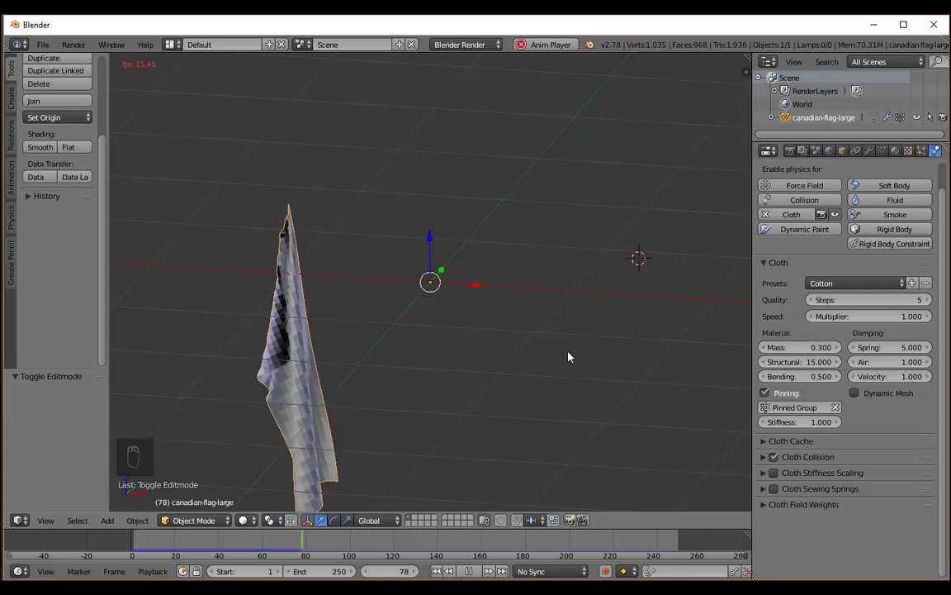
key("alt+a")
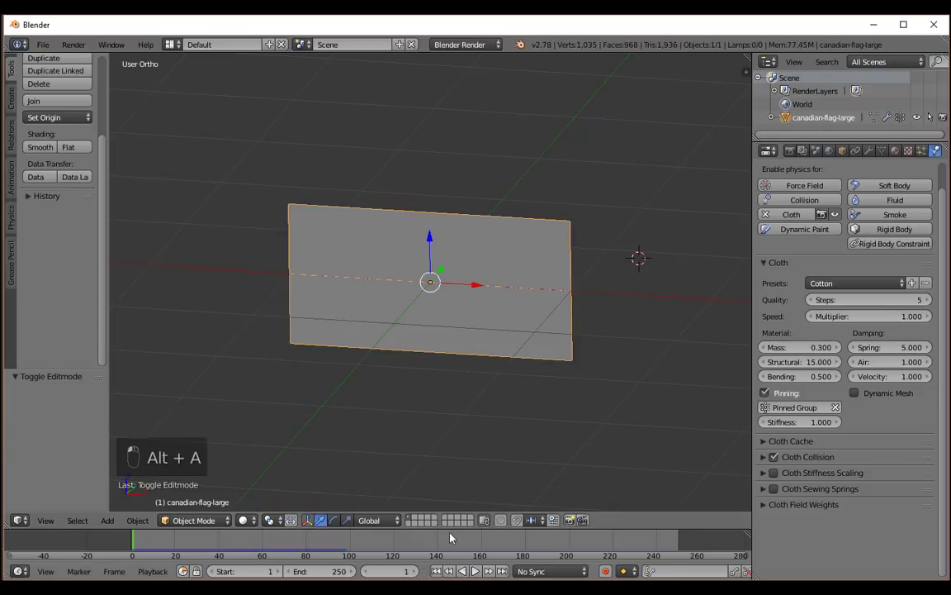
Enable Self Collision in the flag's cloth collision settings, preview the simulation and return to frame 1.
left_click(761, 458)
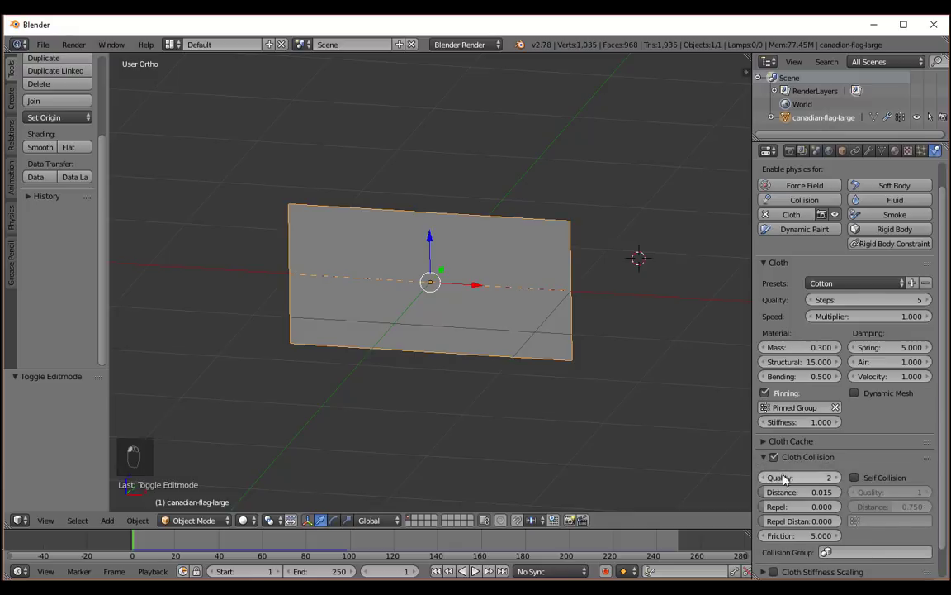
left_click(854, 477)
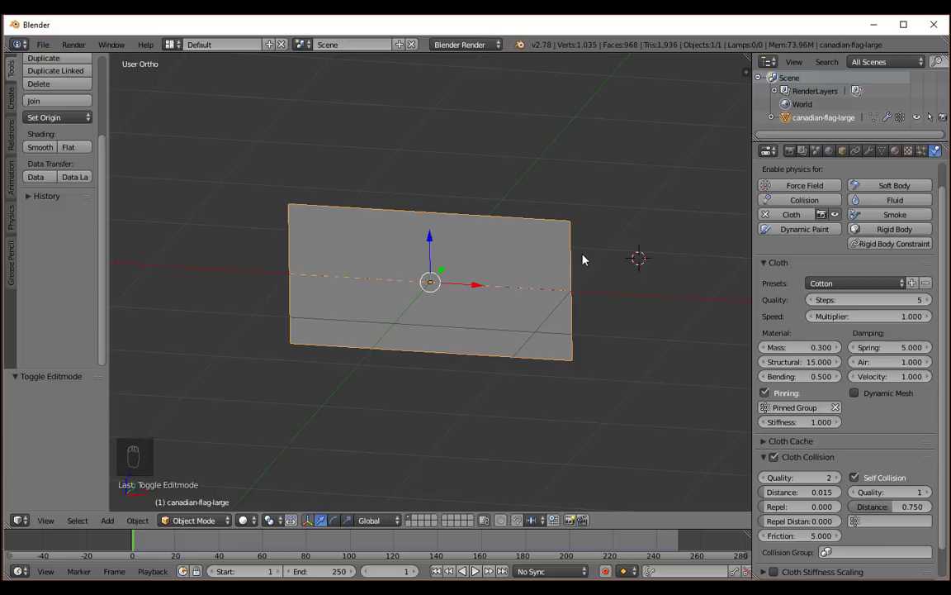
key("alt+a")
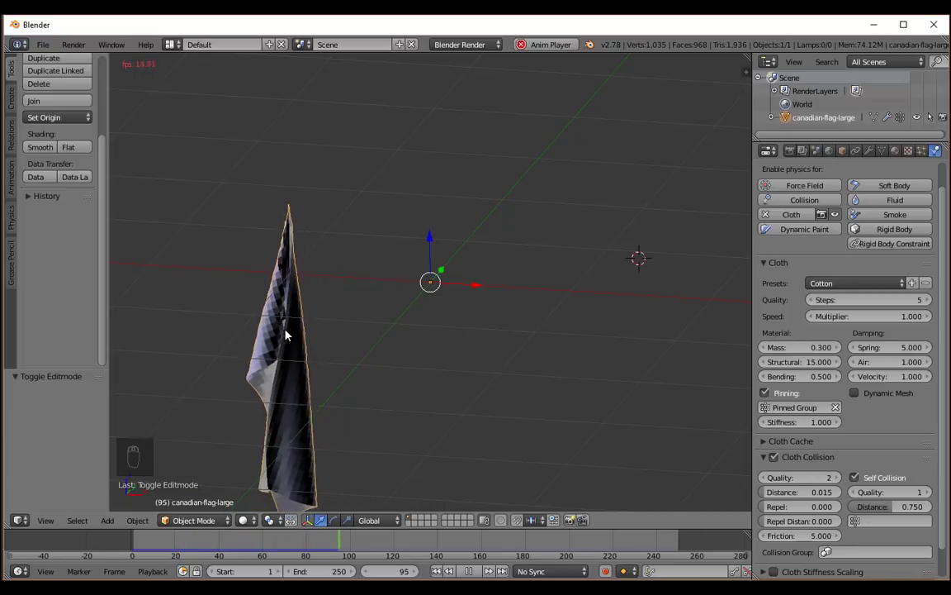
key("alt+a")
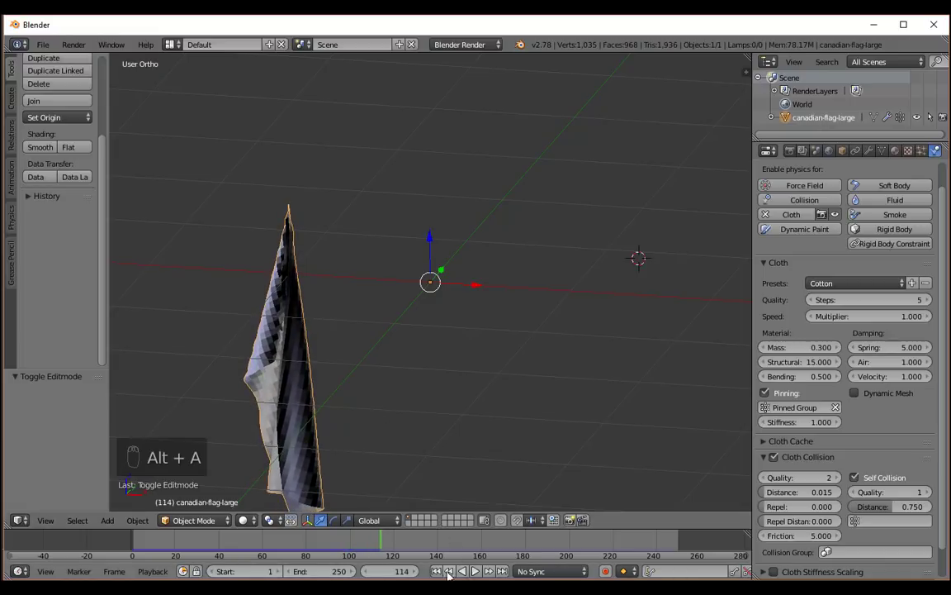
key("shift+Left")
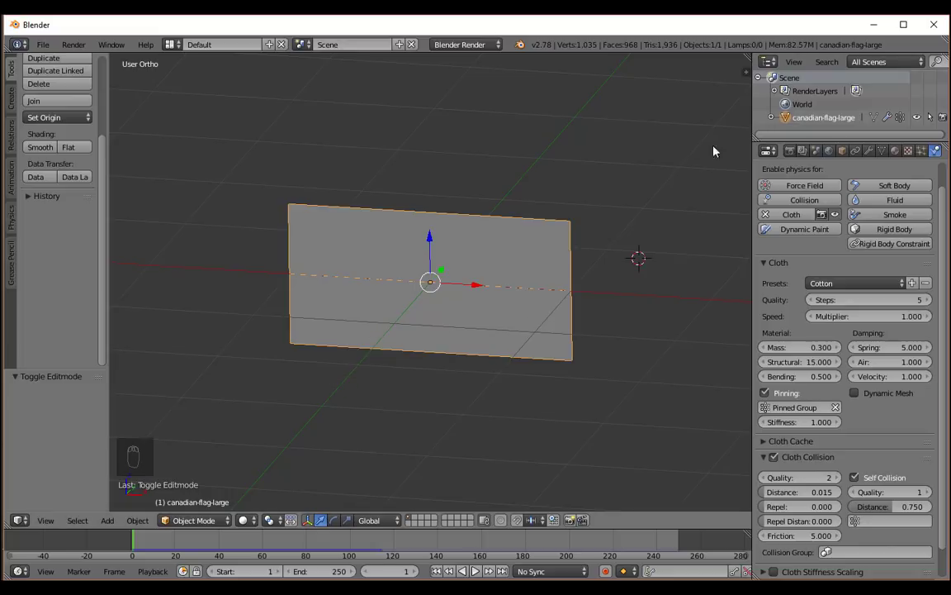
Replay the self-colliding flag simulation, stop it, inspect the folds in perspective view and return to frame 1.
key("alt+a")
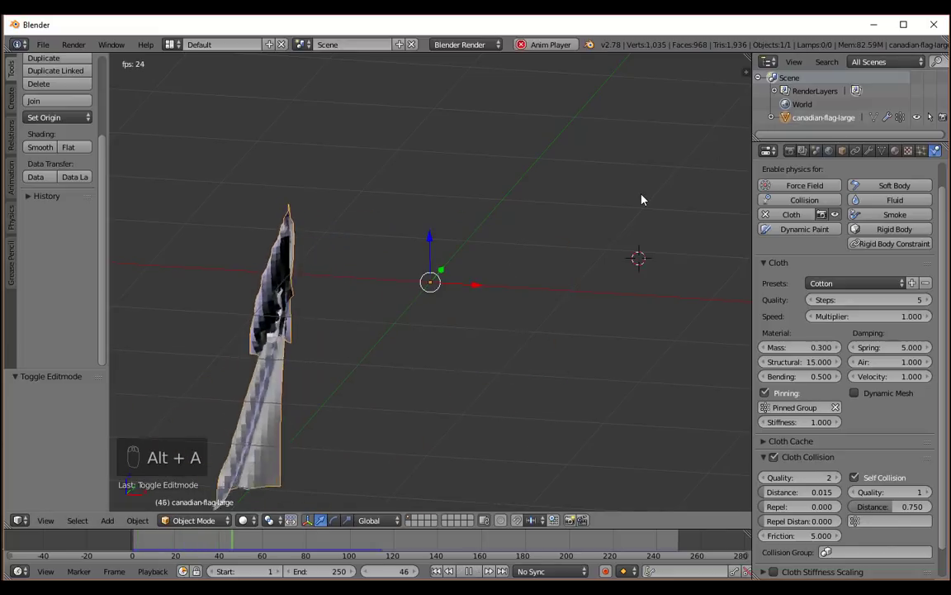
left_click(530, 271)
mouse_move(469, 259)
middle_mouse_down()
mouse_move(510, 250)
mouse_move(473, 264)
middle_mouse_up()
key("alt+a")
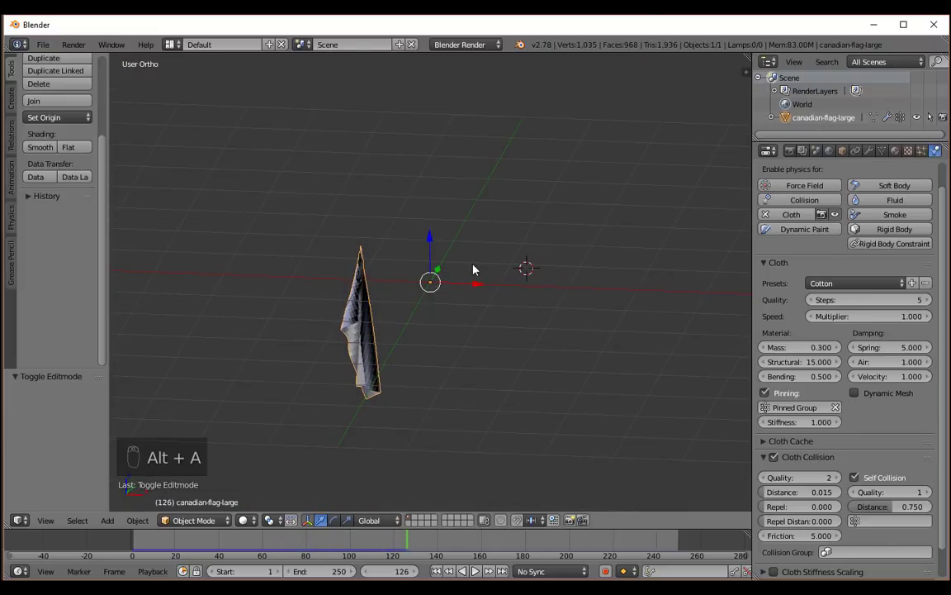
key("KP_5")
middle_click_drag(393, 265, 409, 327)
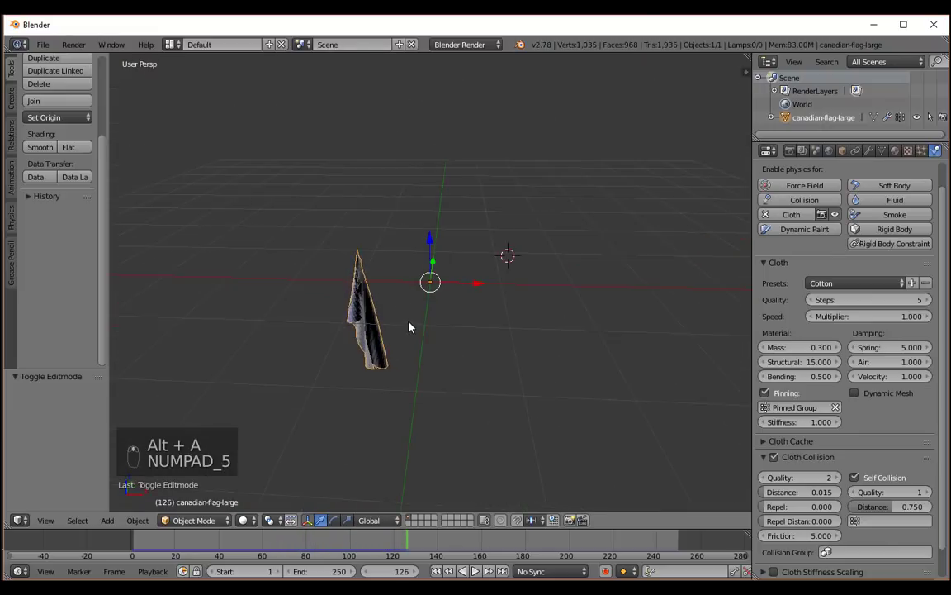
left_click(436, 571)
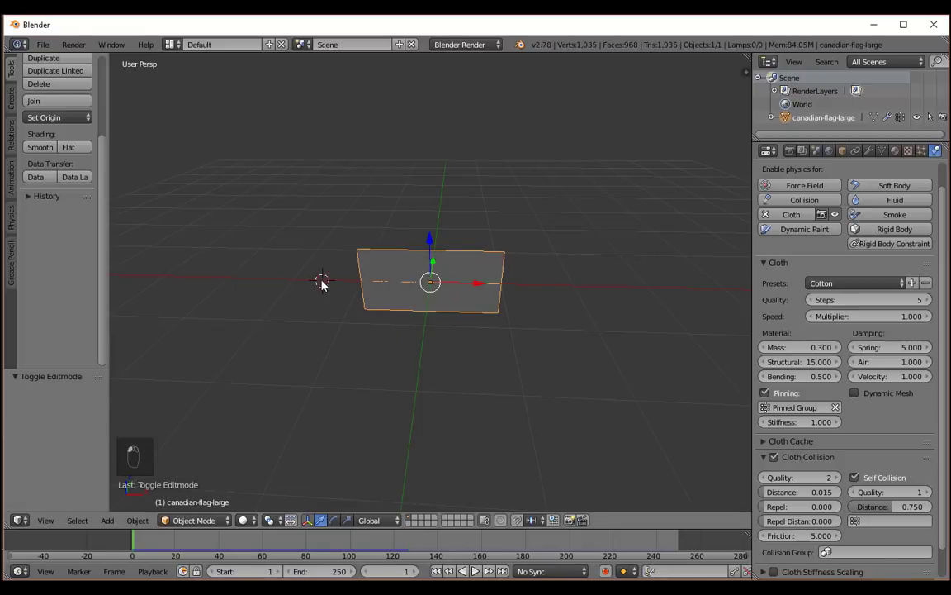
Place the 3D cursor just outside the flag's pinned edge and add a Wind force field there.
middle_click_drag(322, 282, 502, 279)
middle_click_drag(513, 381, 366, 340)
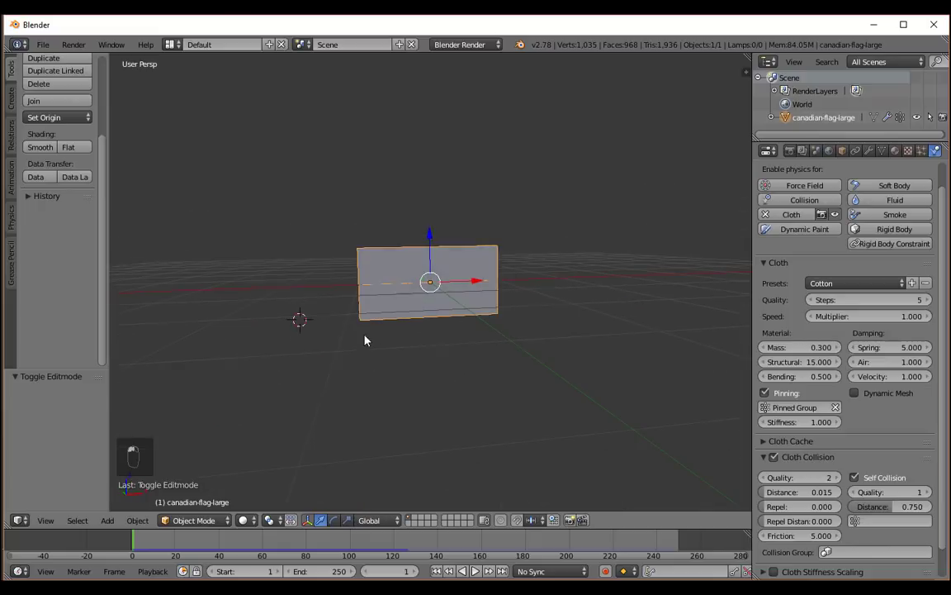
left_click(276, 282)
left_click(272, 284)
key("shift+a")
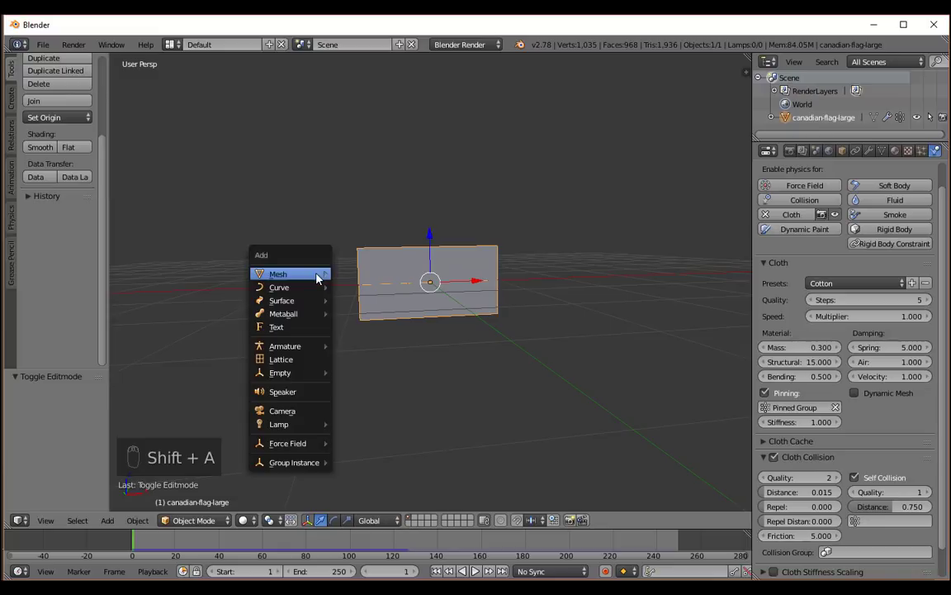
mouse_move(317, 278)
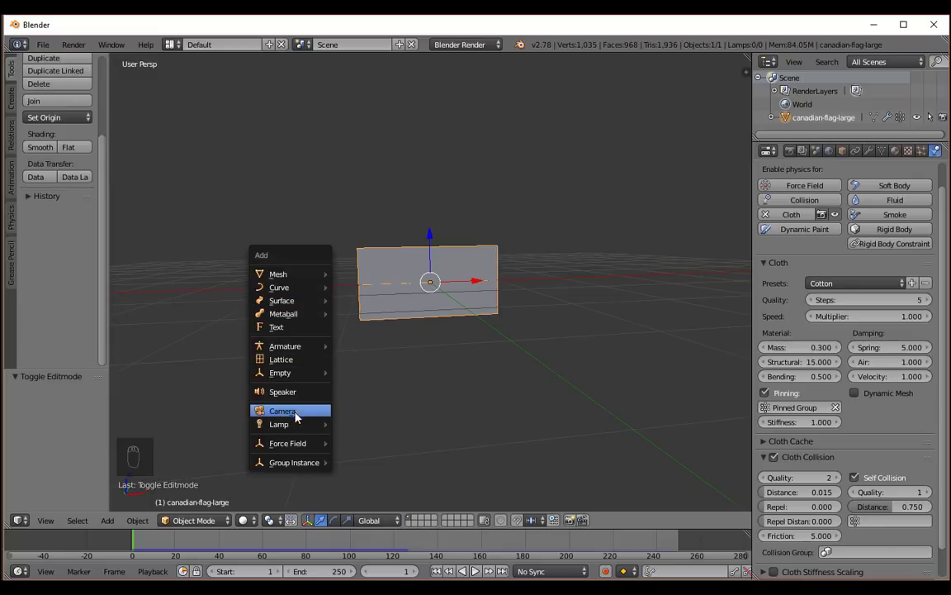
mouse_move(275, 447)
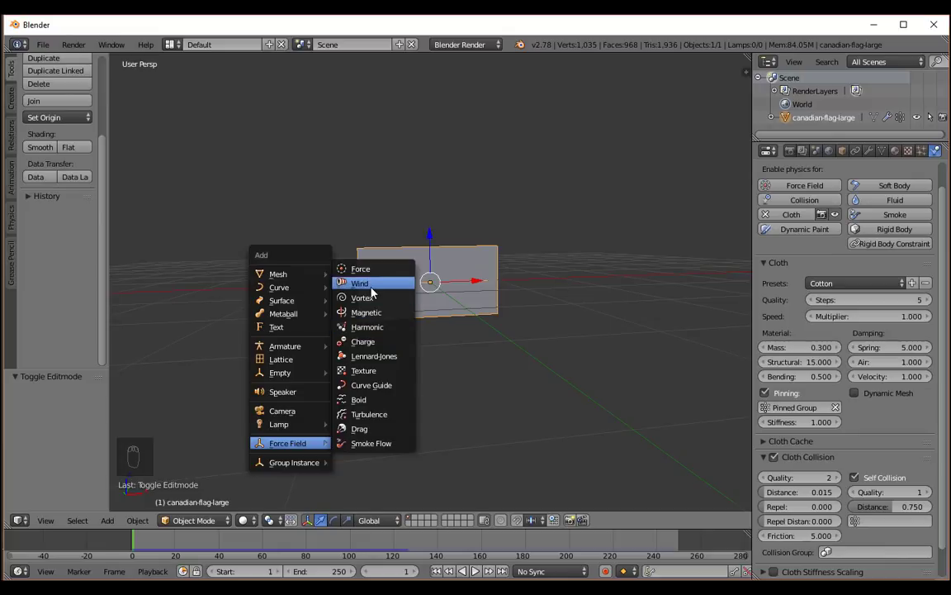
left_click(372, 283)
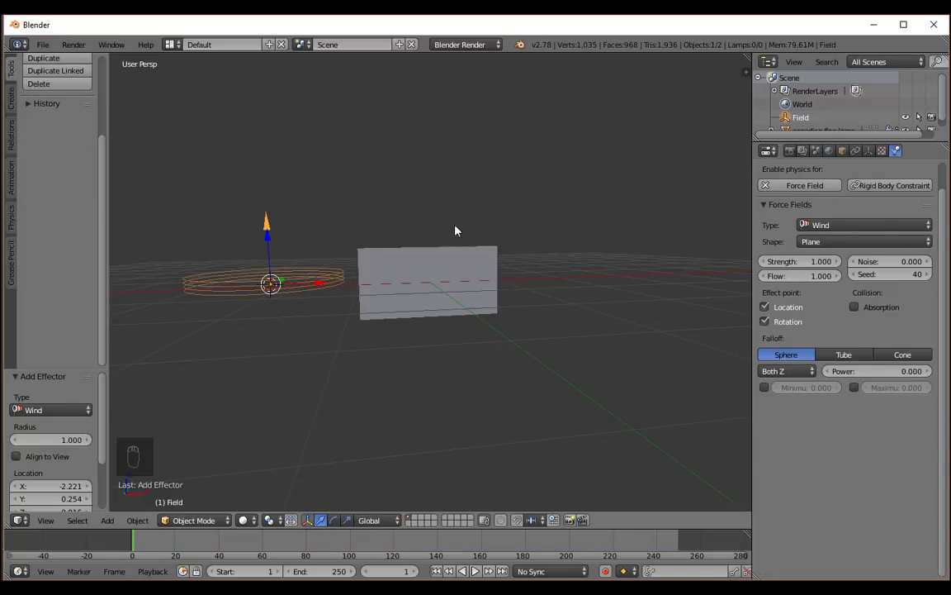
Rotate the wind force field about the Y axis to face the flag and set its Y rotation to exactly 90°.
middle_click_drag(455, 231, 461, 260)
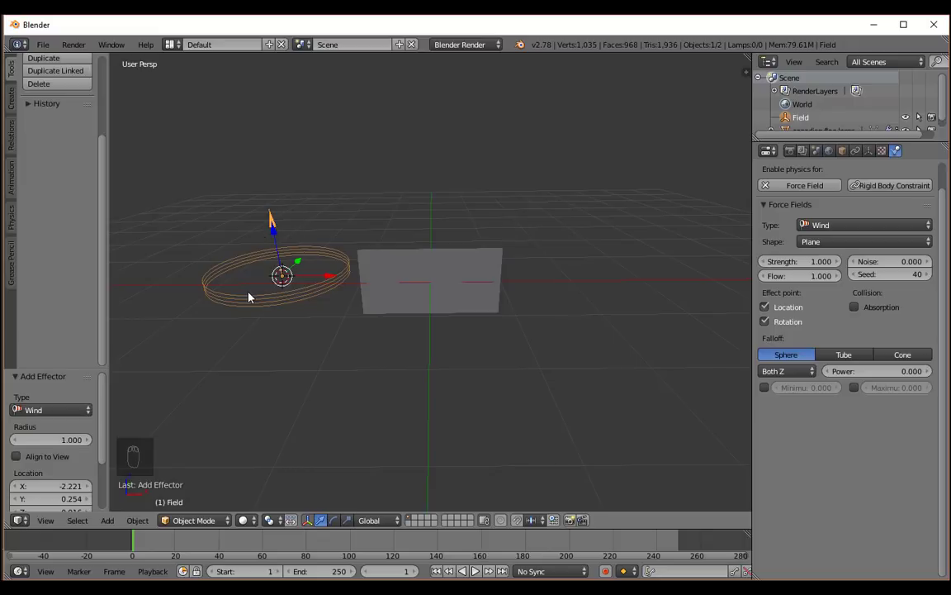
key("r")
key("y")
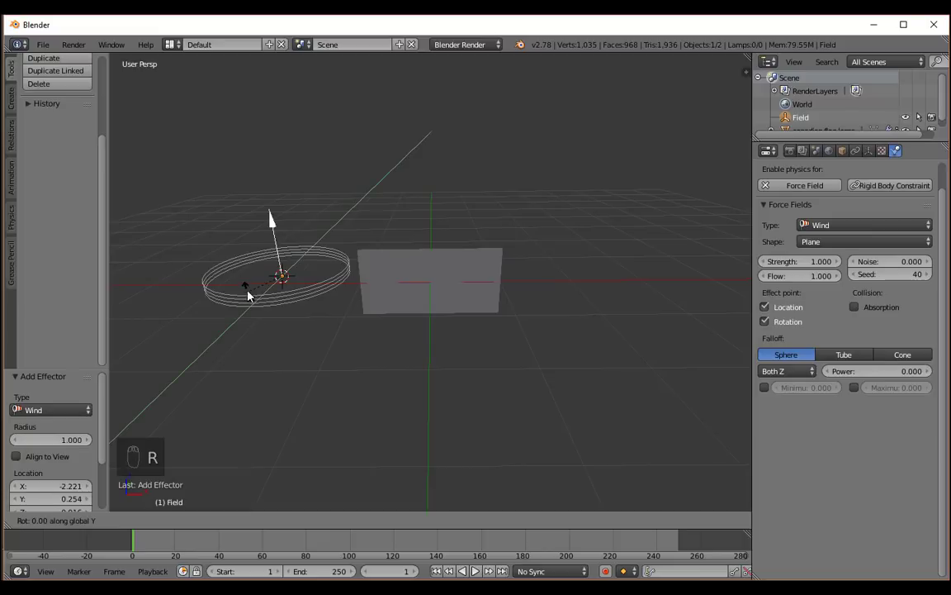
left_click(241, 185)
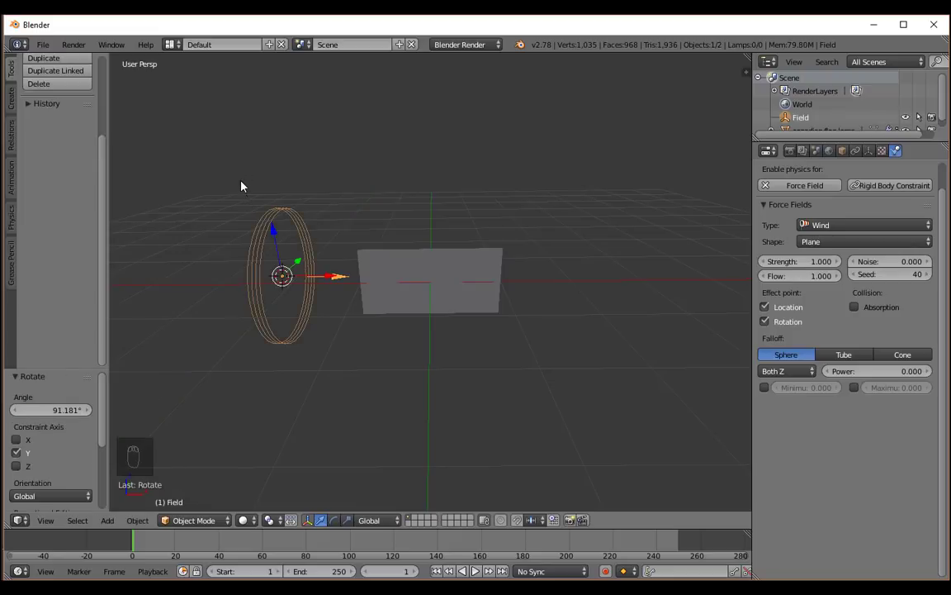
key("n")
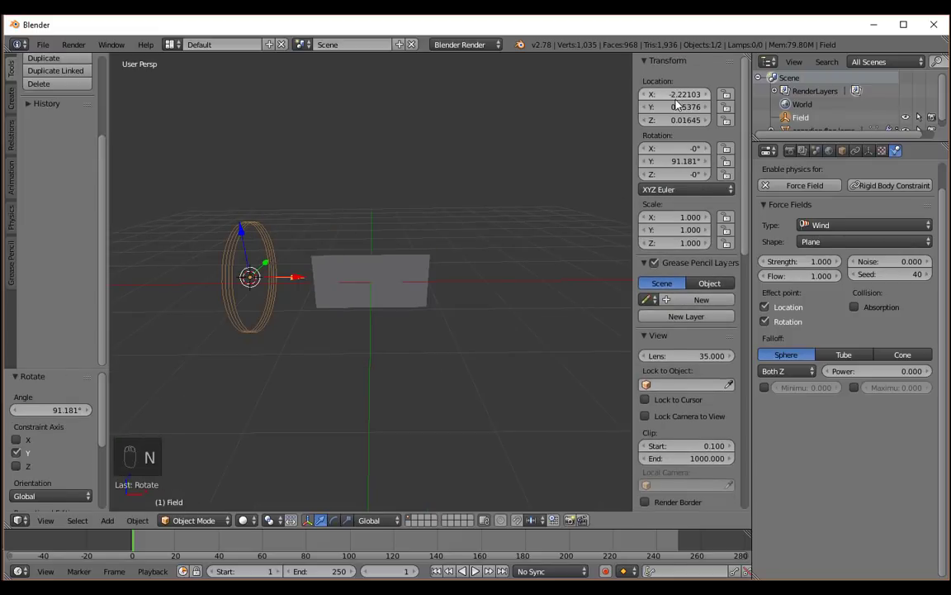
double_click(686, 161)
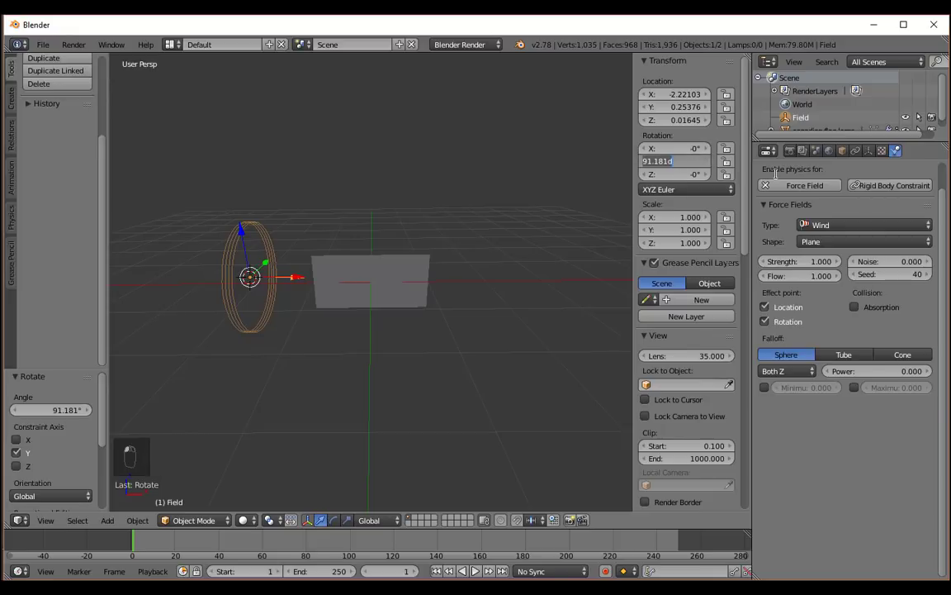
type("90")
key("Return")
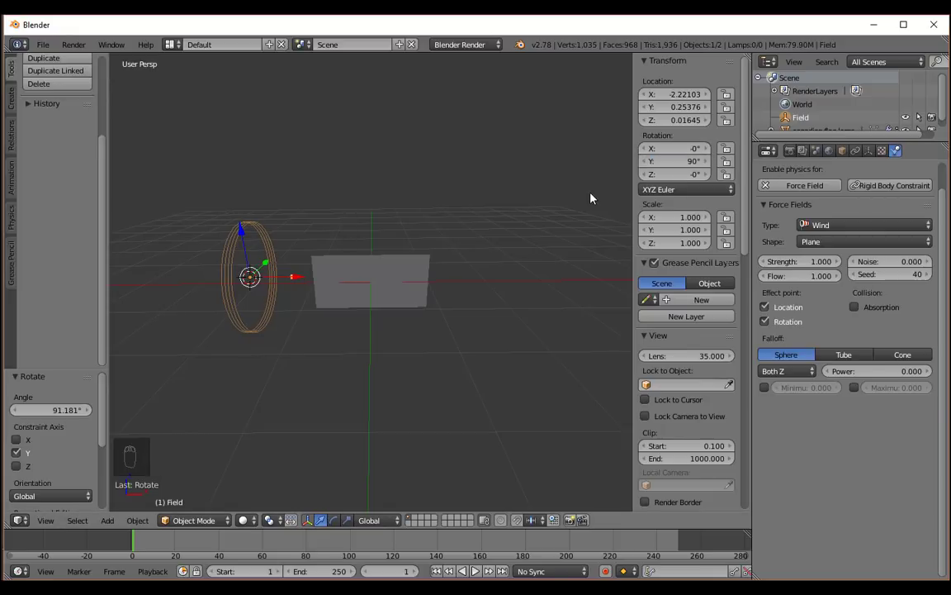
key("n")
Move the wind force field about -0.28 along the Y axis to line it up with the flag.
mouse_move(473, 200)
middle_mouse_down()
mouse_move(458, 211)
mouse_move(358, 213)
mouse_move(468, 197)
middle_mouse_up()
left_click_drag(481, 195, 463, 197)
middle_click_drag(372, 216, 507, 182)
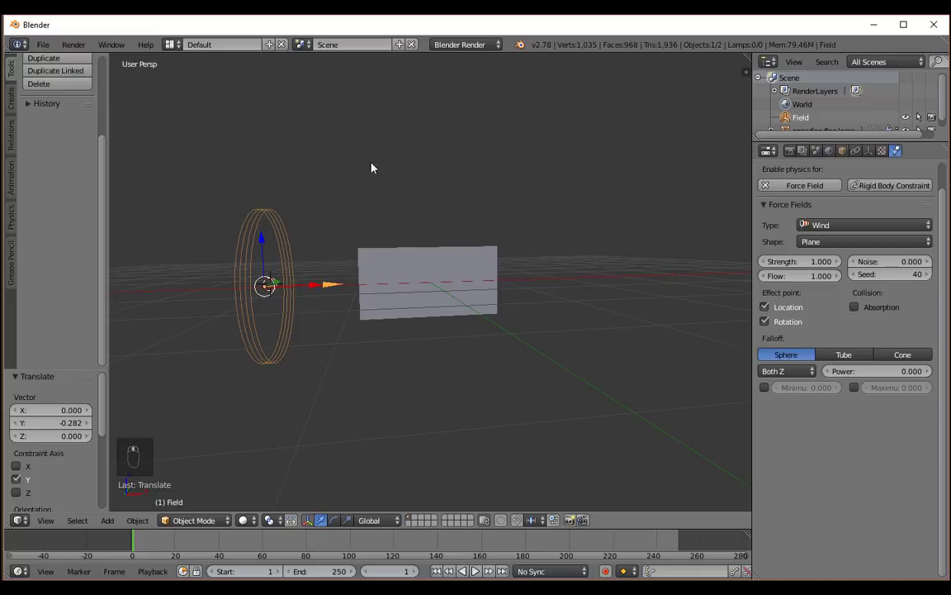
middle_click_drag(372, 166, 314, 231)
middle_click_drag(311, 269, 342, 245)
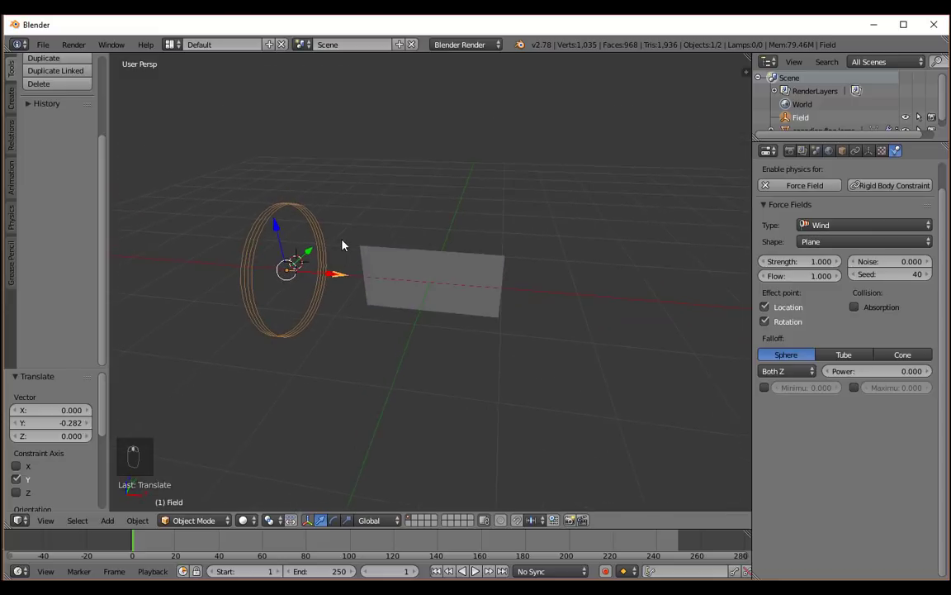
Play the simulation with the wind field and set the wind strength to 100.
key("alt+a")
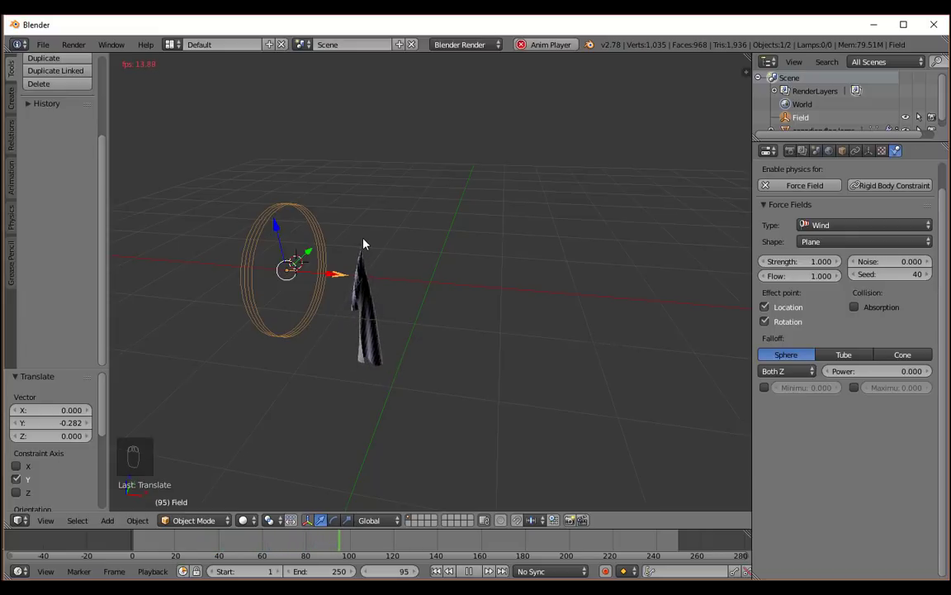
left_click(823, 262)
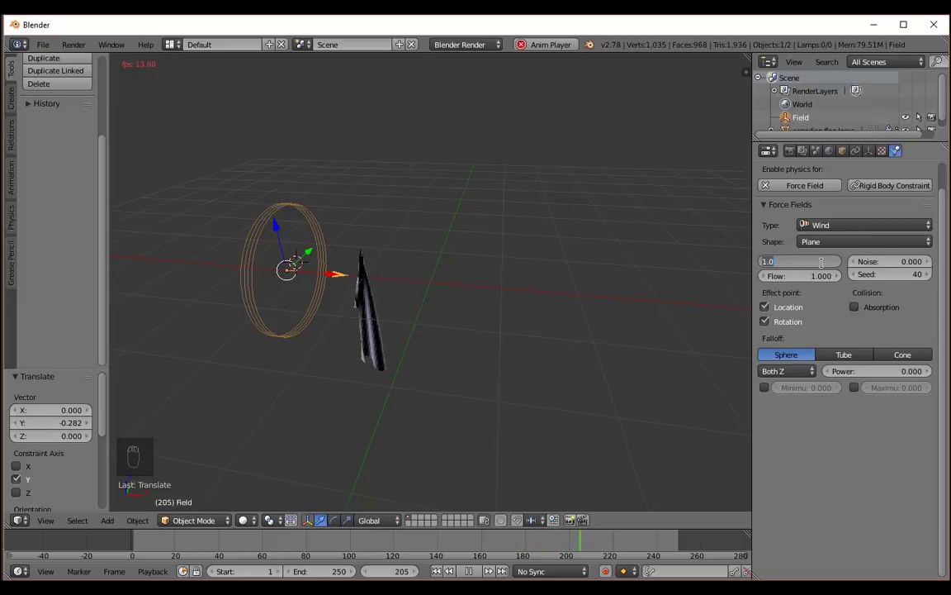
type("100")
key("Return")
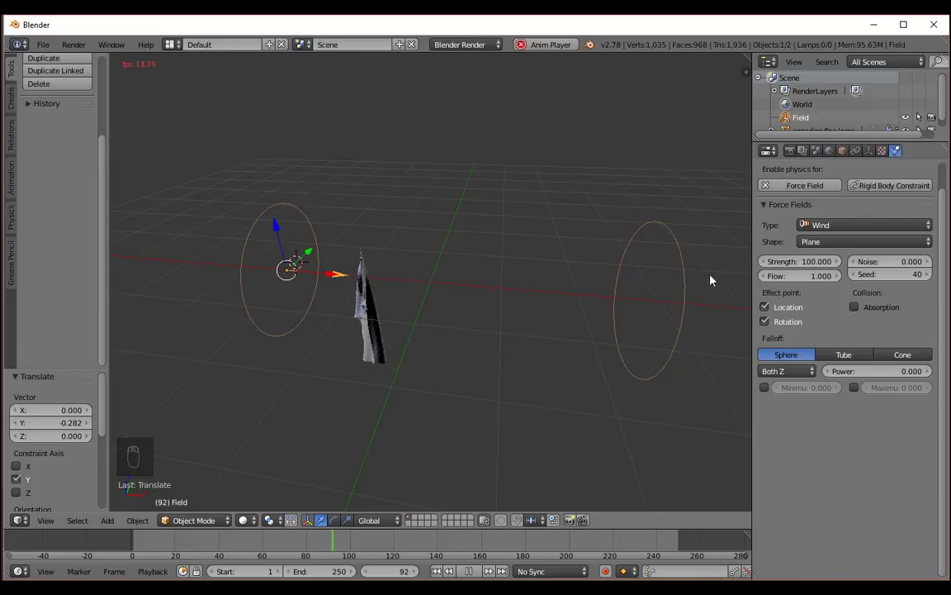
Set the wind strength to 200, replay the flag simulation from frame 1 to check its effect and stop it.
left_click(809, 261)
type("200")
key("Return")
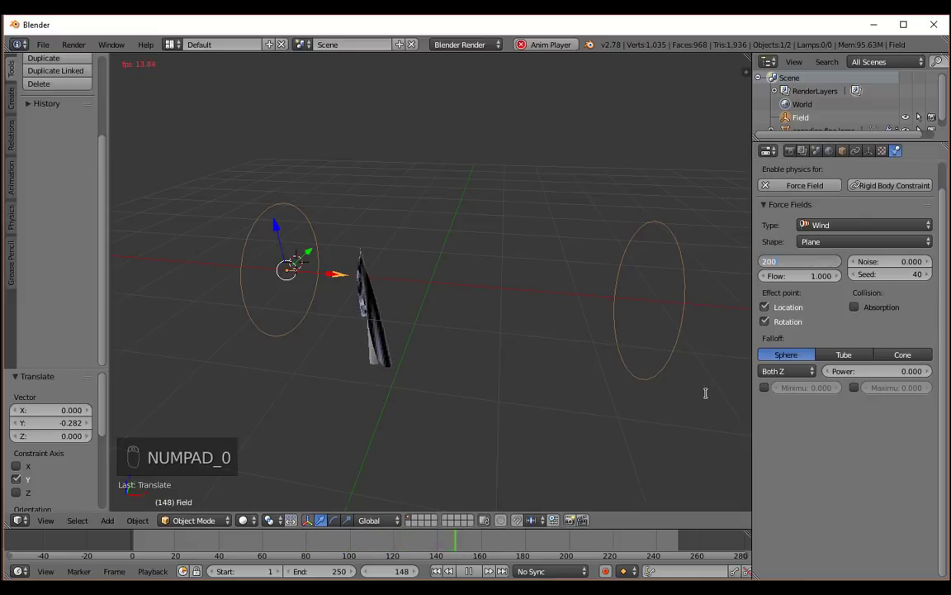
left_click(469, 571)
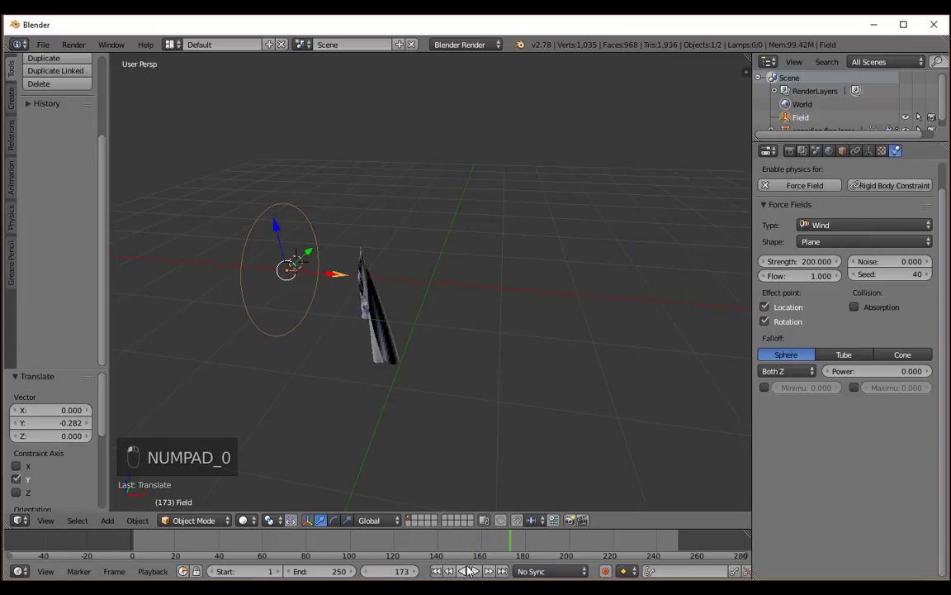
left_click(436, 571)
key("alt+a")
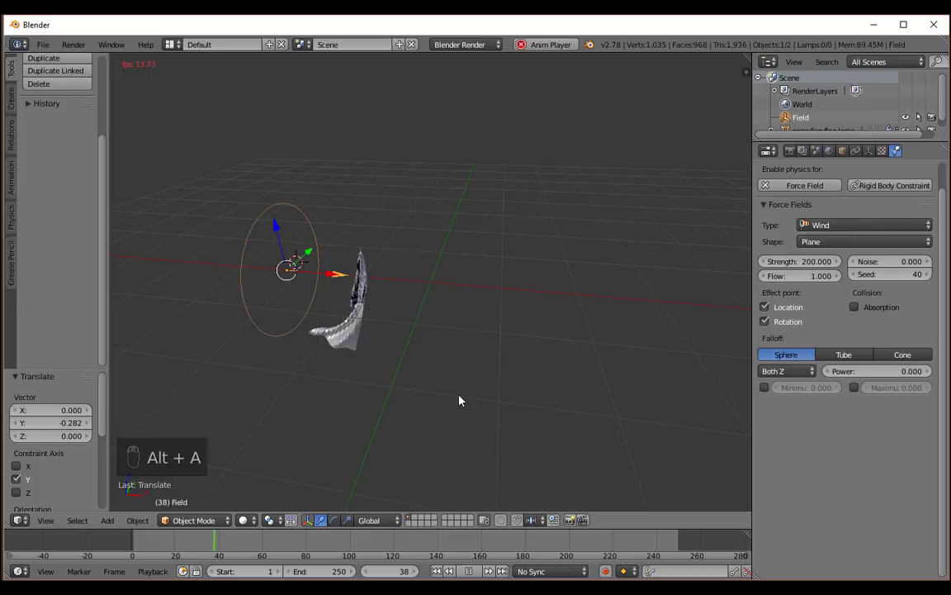
middle_click_drag(460, 400, 383, 365)
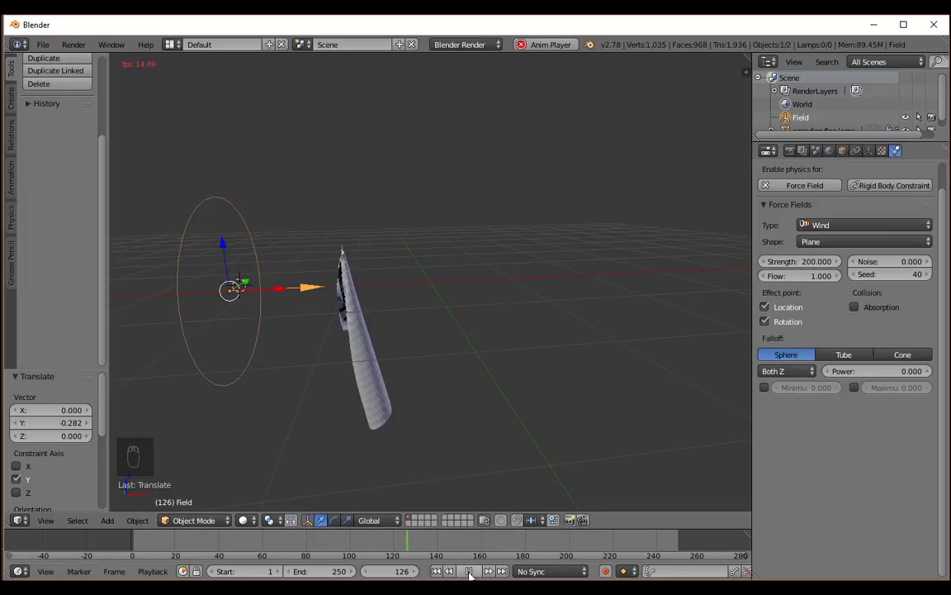
key("alt+a")
Set the wind strength to 1000 and replay the flag simulation from frame 1 to check its effect.
left_click(799, 261)
type("1")
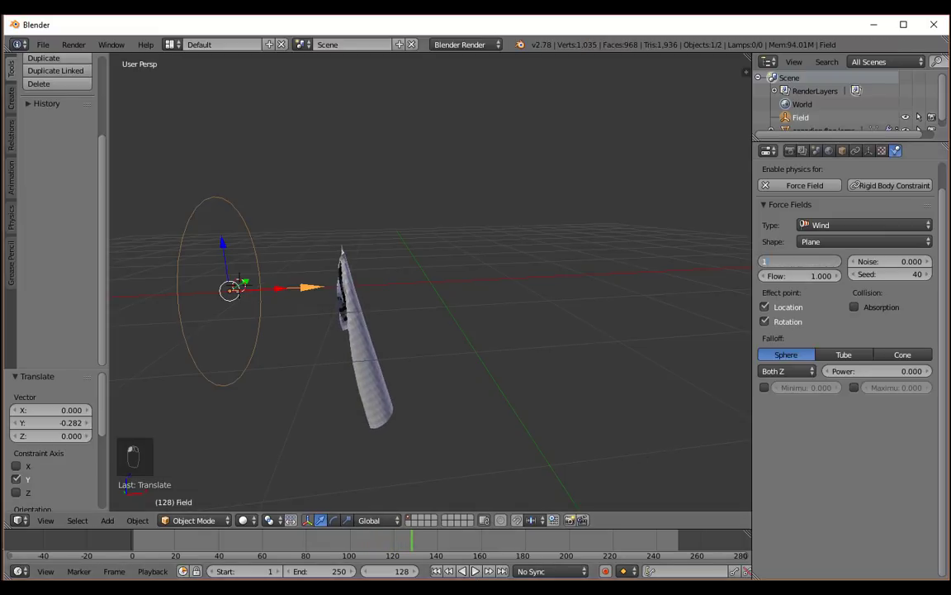
type("000")
key("Return")
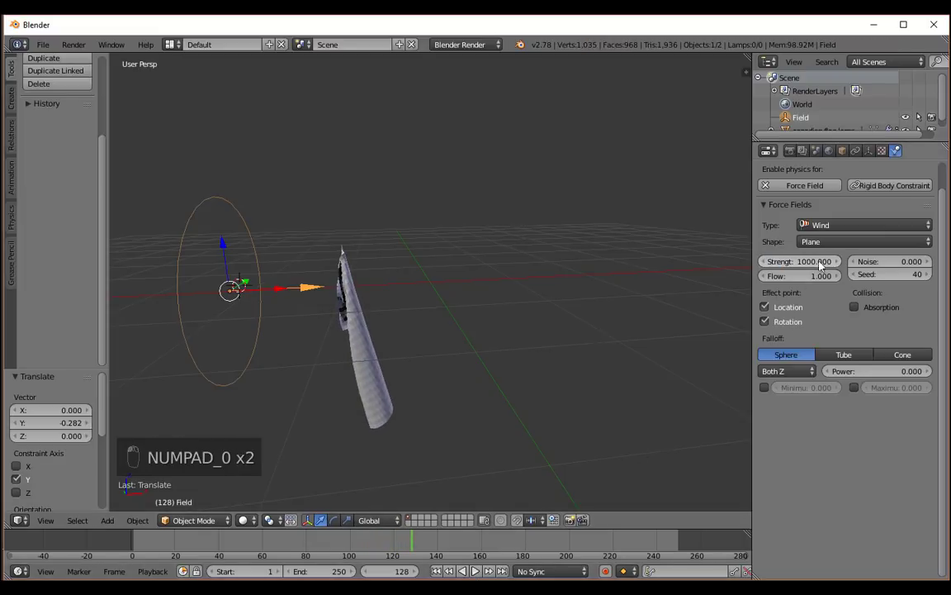
left_click(436, 571)
key("alt+a")
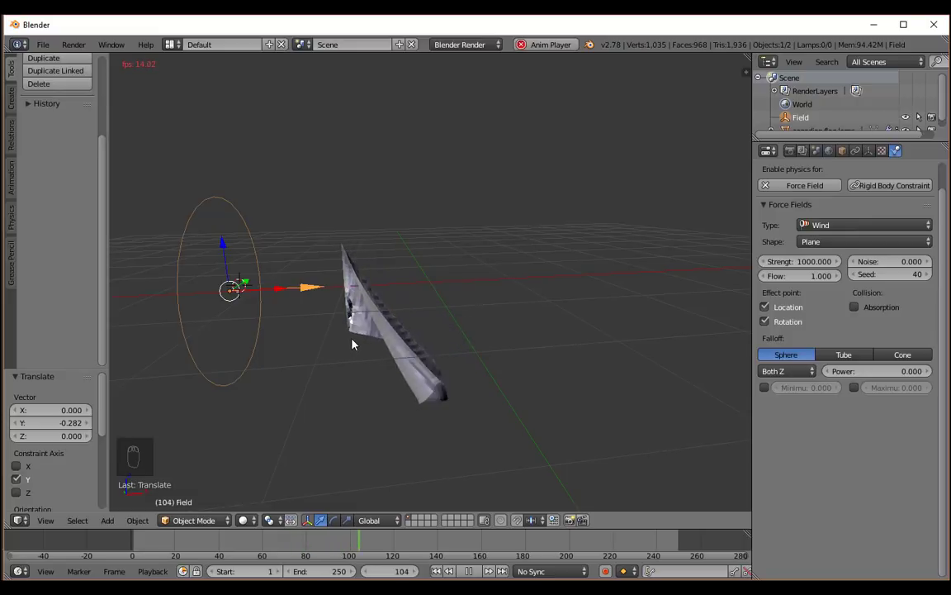
middle_click_drag(353, 345, 339, 329)
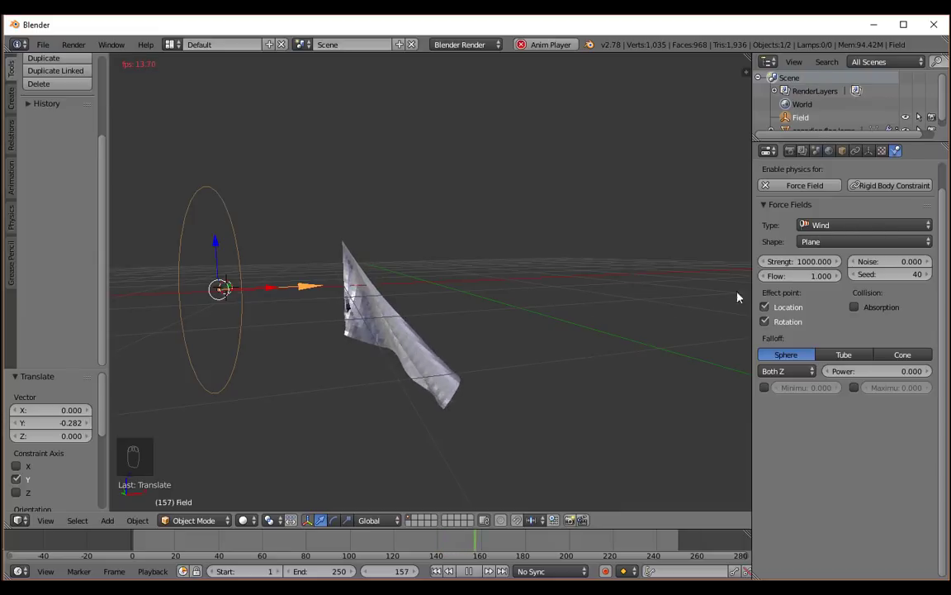
Set the wind strength to 2000, replay the simulation from frame 1 and watch the flag wave from several angles.
left_click(805, 263)
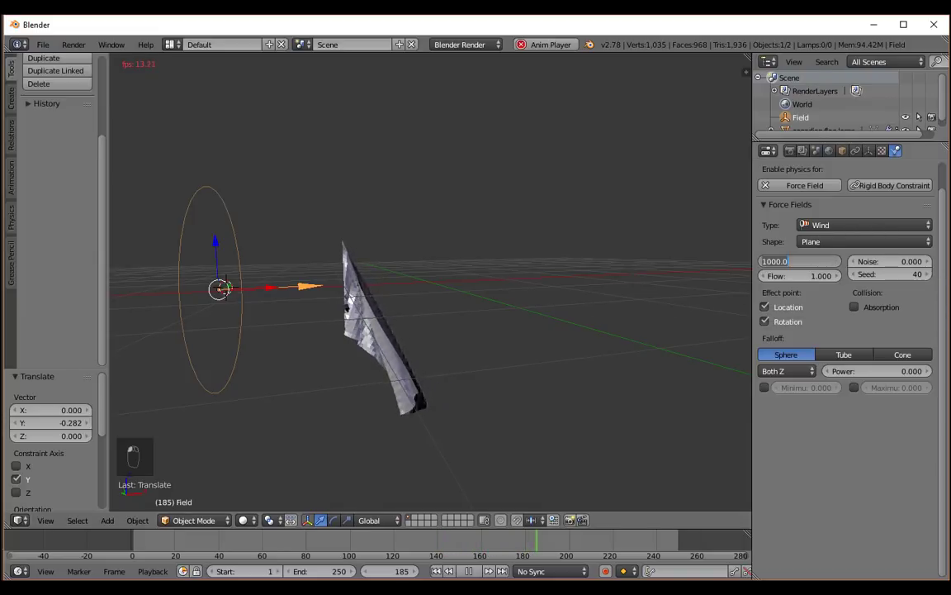
type("2000")
key("Return")
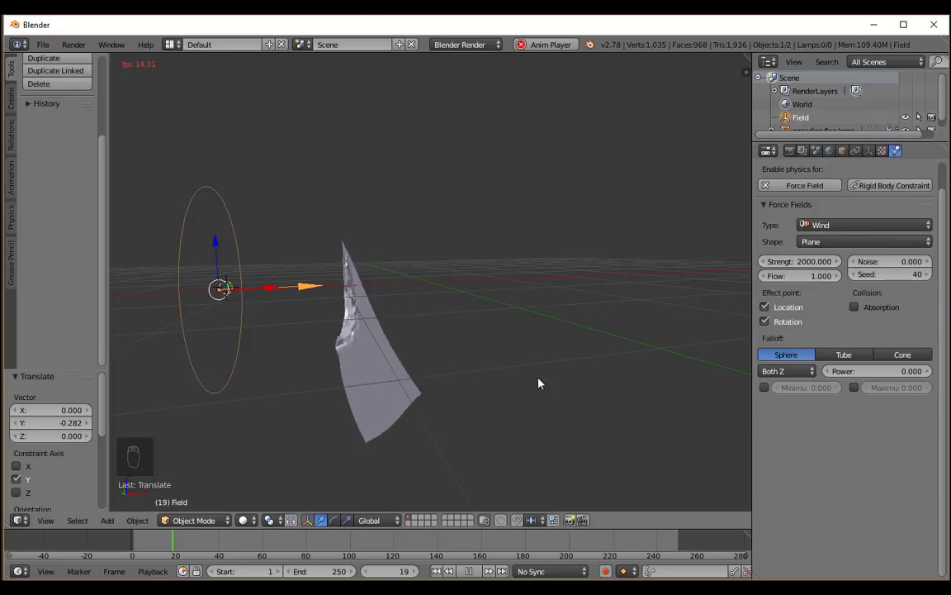
left_click(468, 571)
left_click(437, 571)
key("alt+a")
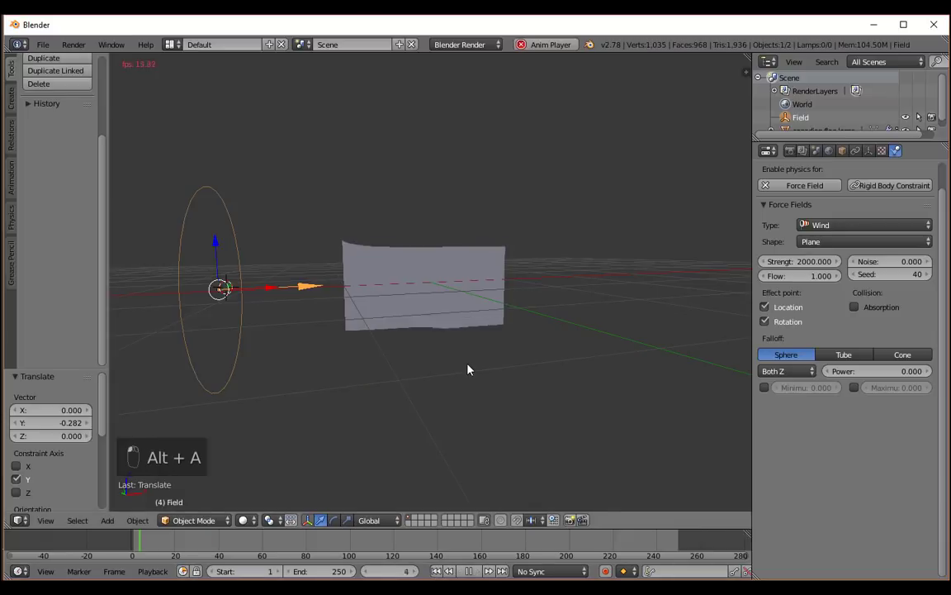
middle_click_drag(468, 369, 497, 349)
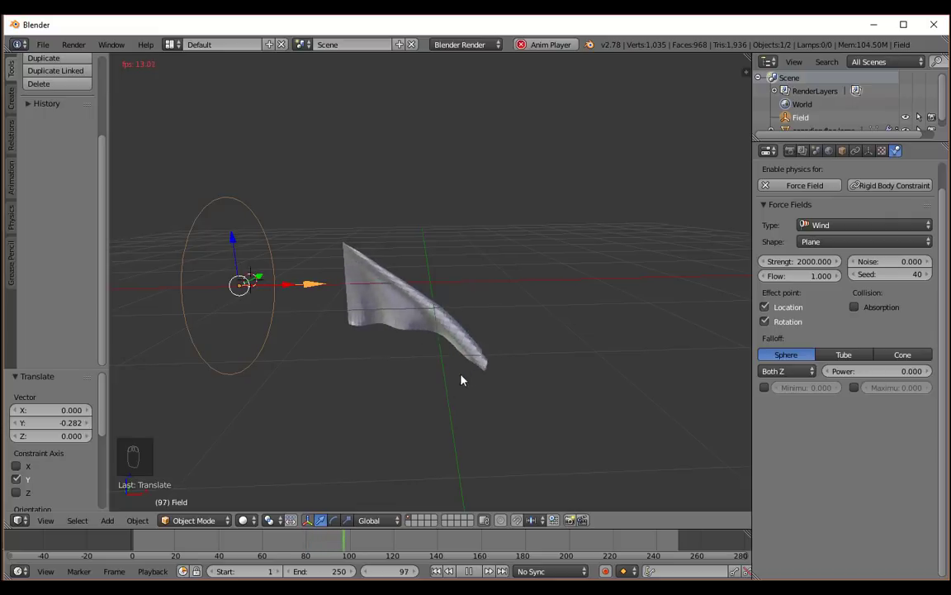
mouse_move(387, 350)
middle_mouse_down()
mouse_move(524, 382)
mouse_move(538, 347)
mouse_move(381, 340)
middle_mouse_up()
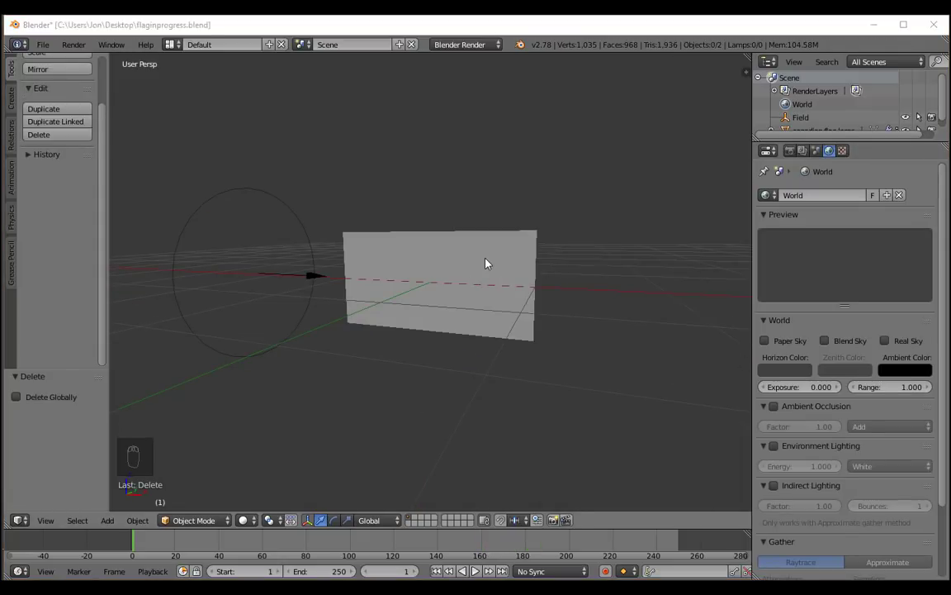
Select the Canadian flag plane and show its cloth physics settings.
right_click(486, 263)
middle_click_drag(554, 201, 580, 238)
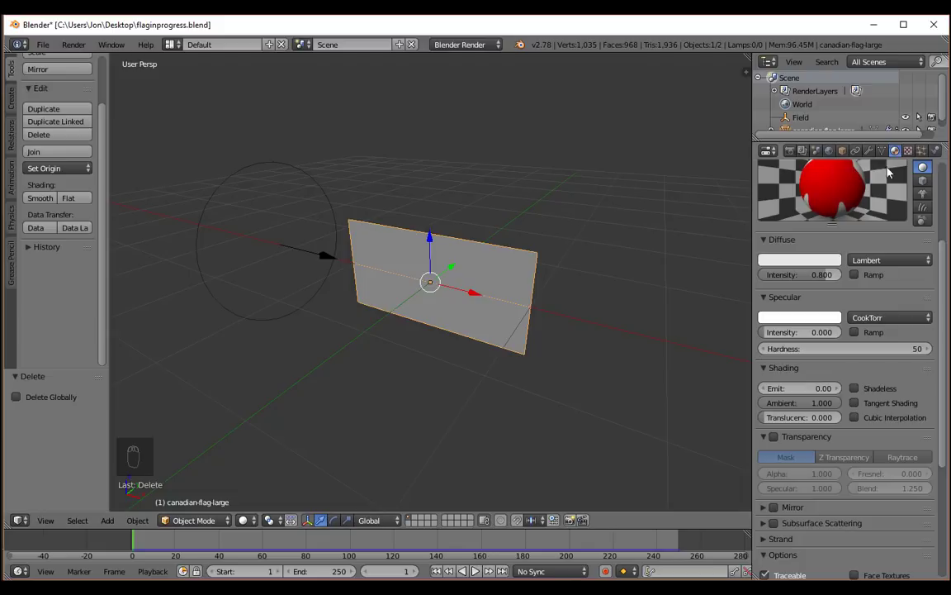
left_click(936, 151)
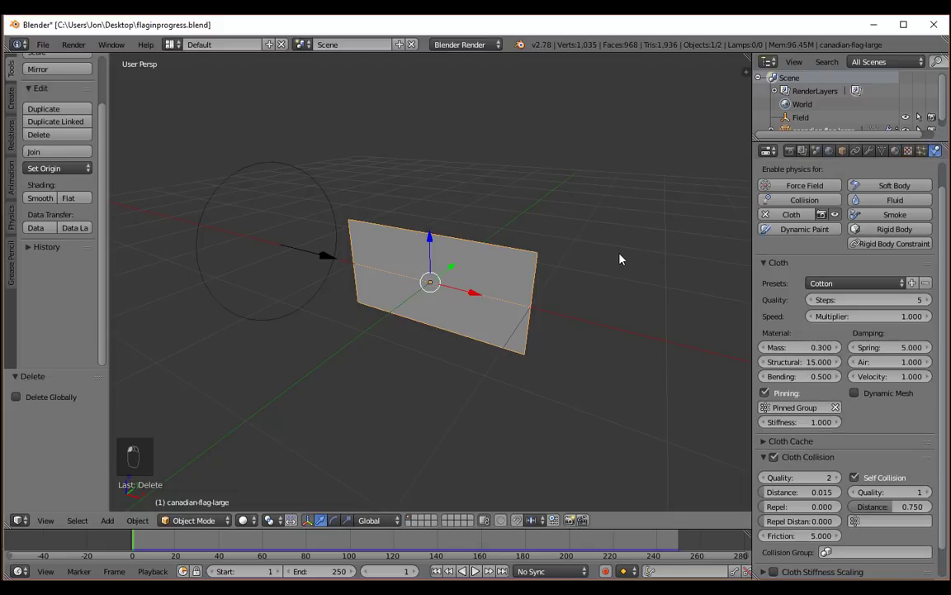
scroll(619, 256, "down", 2)
mouse_move(566, 259)
middle_mouse_down()
mouse_move(584, 238)
mouse_move(576, 263)
middle_mouse_up()
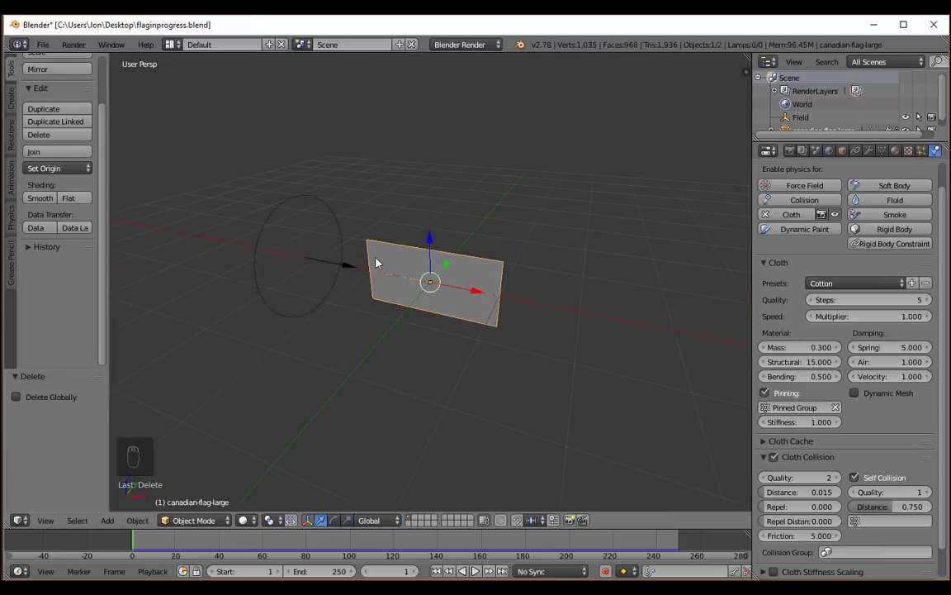
Examine the flag, the wind field and the 3D cursor's position from several angles and distances.
scroll(375, 262, "down", 3)
scroll(376, 262, "up", 3)
scroll(261, 243, "down", 5)
scroll(260, 244, "up", 5)
scroll(261, 240, "down", 3)
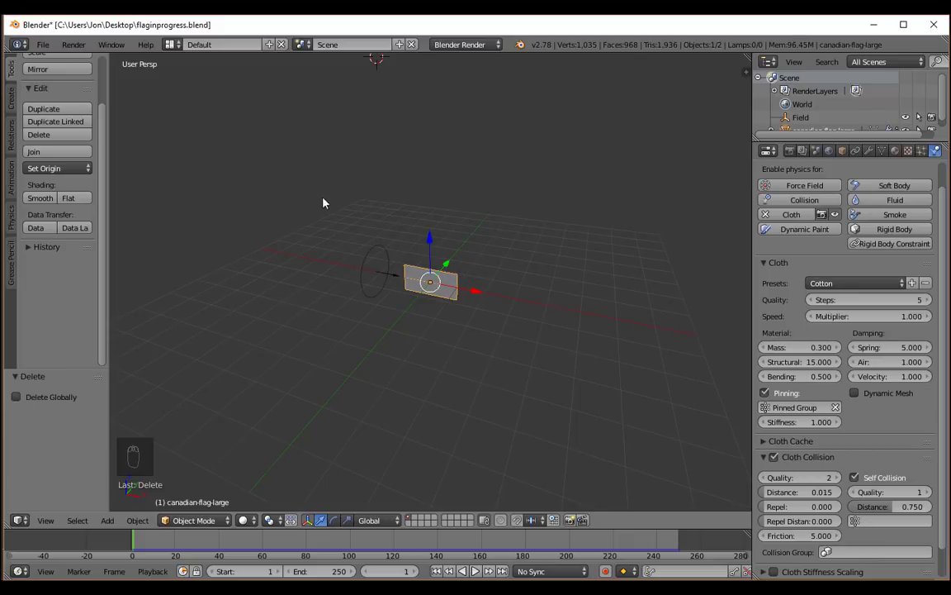
middle_click_drag(311, 117, 410, 153)
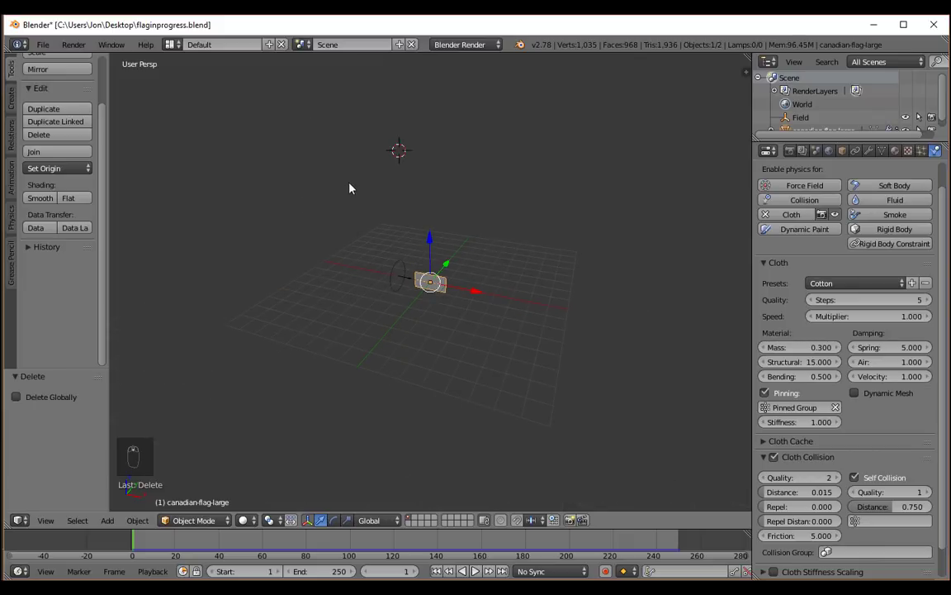
middle_click_drag(432, 216, 416, 185)
middle_click_drag(441, 231, 444, 308)
scroll(444, 308, "up", 3)
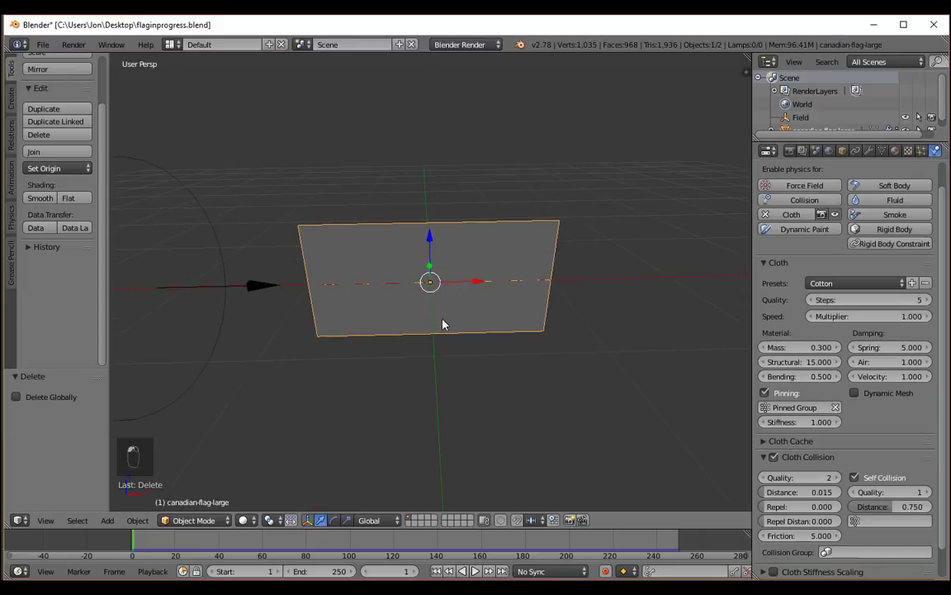
scroll(442, 307, "down", 2)
scroll(435, 284, "down", 8)
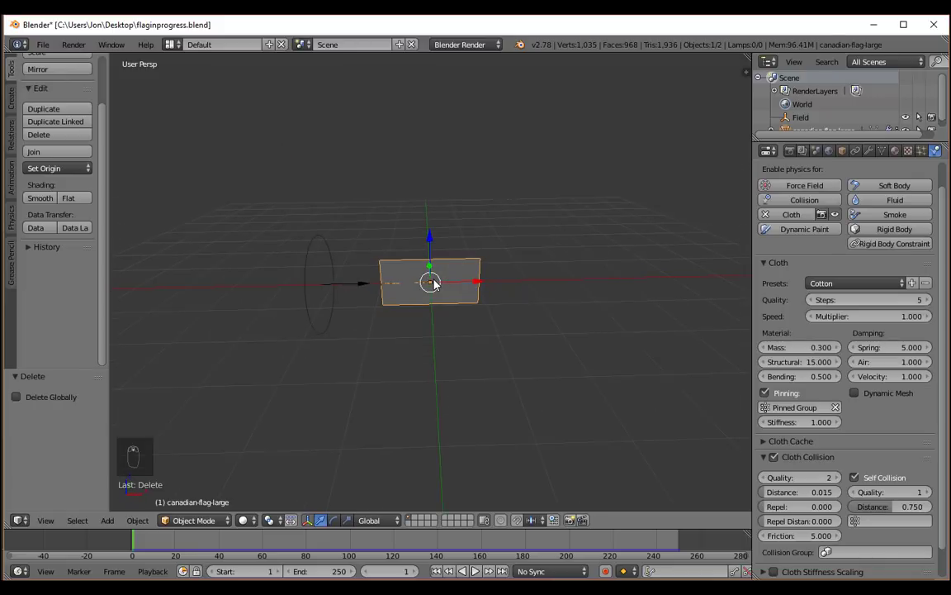
middle_click_drag(502, 269, 401, 267)
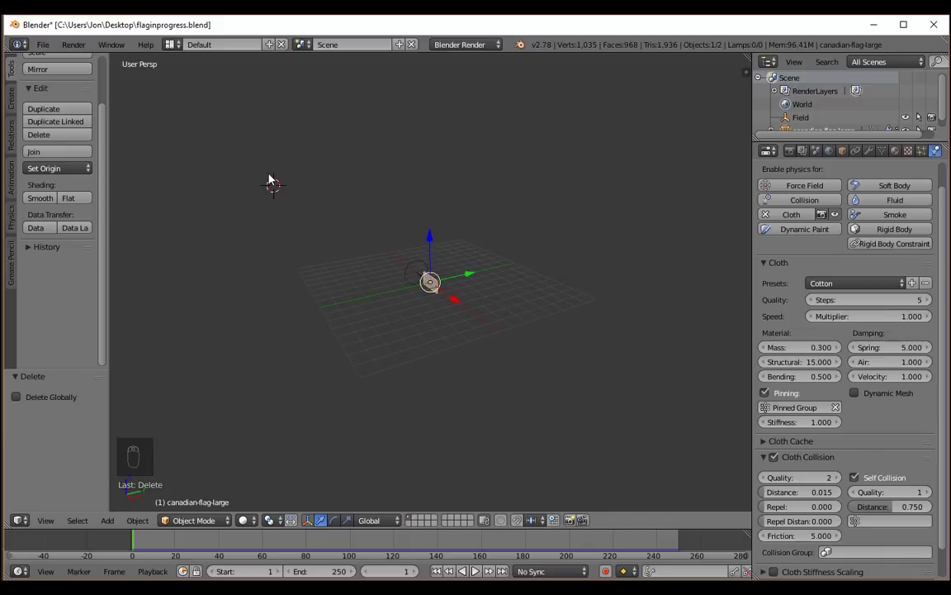
middle_click_drag(387, 276, 425, 279)
scroll(421, 278, "up", 3)
scroll(307, 192, "down", 5)
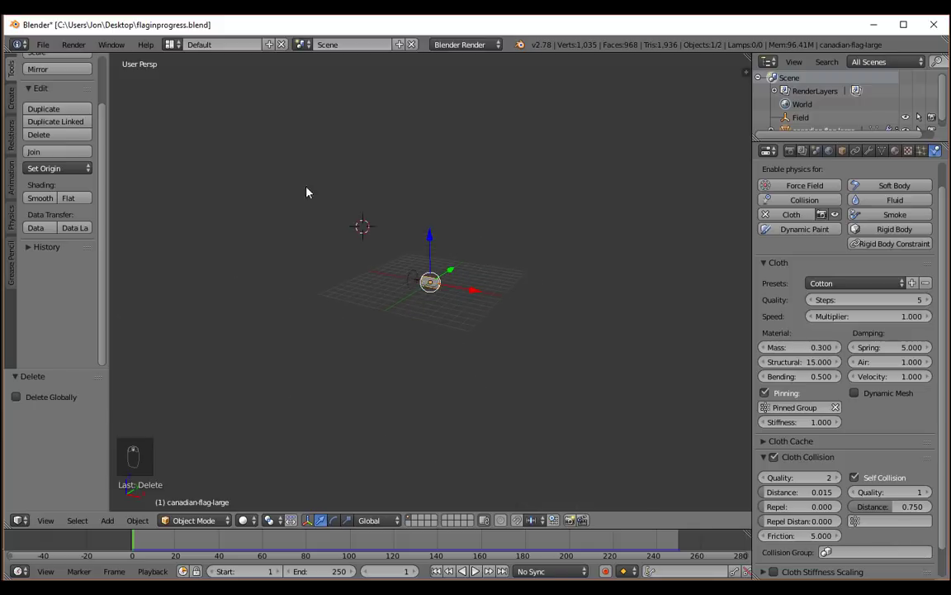
Add a Sun lamp at the 3D cursor, above and in front of the flag.
key("shift+a")
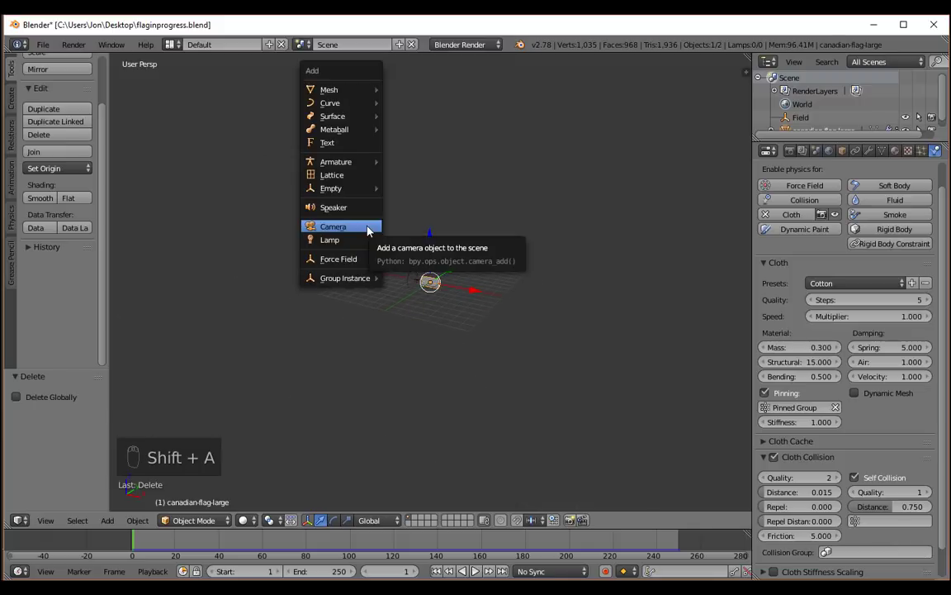
mouse_move(356, 241)
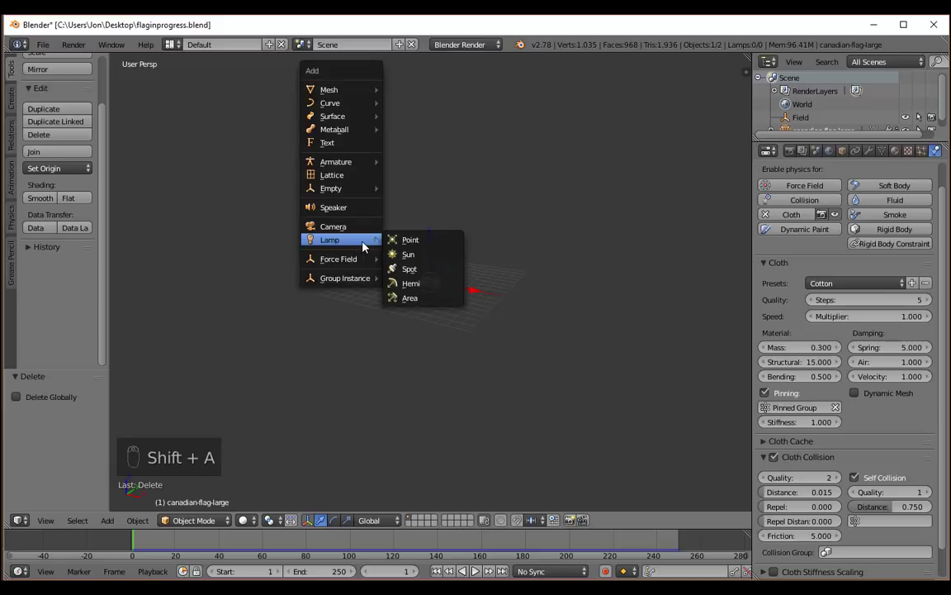
left_click(407, 254)
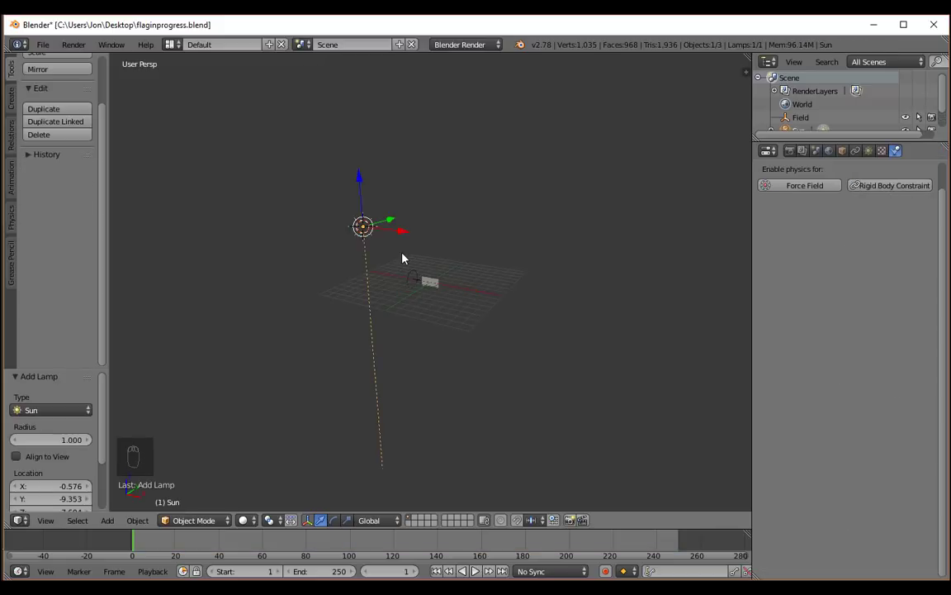
Rotate the Sun lamp about 50° around the X axis so its beam points at the flag.
mouse_move(542, 289)
middle_mouse_down()
mouse_move(569, 286)
mouse_move(531, 291)
middle_mouse_up()
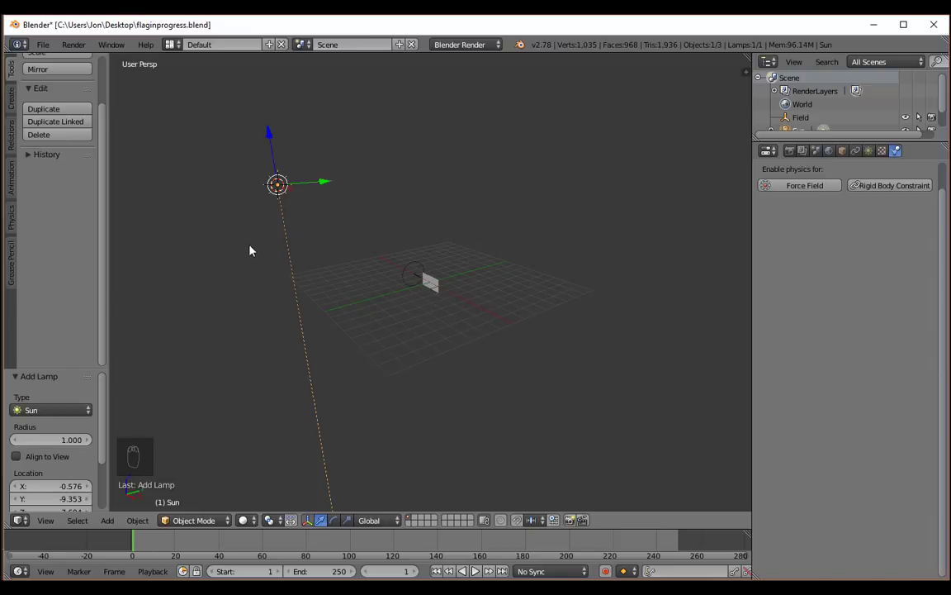
middle_click_drag(229, 250, 277, 256)
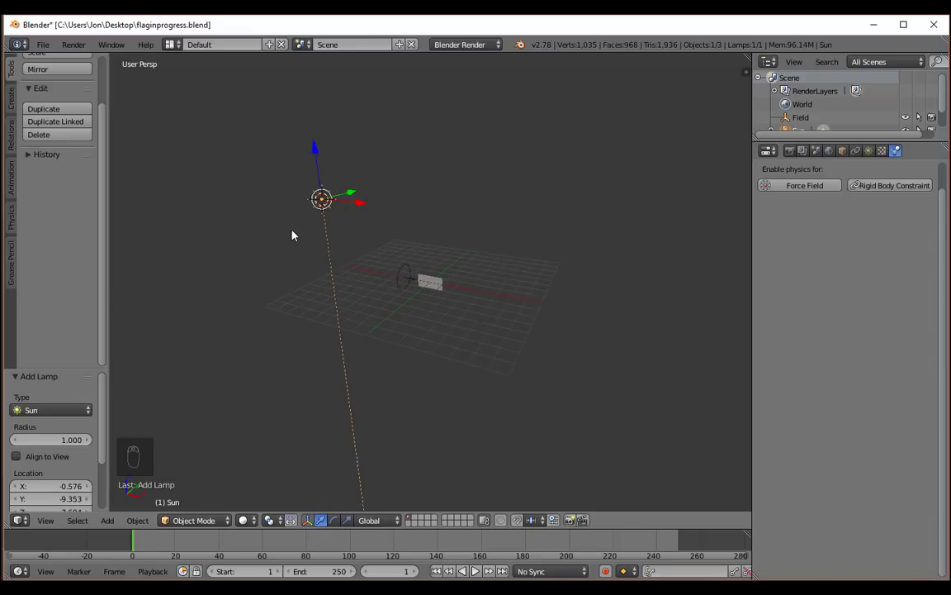
middle_click_drag(448, 251, 289, 206)
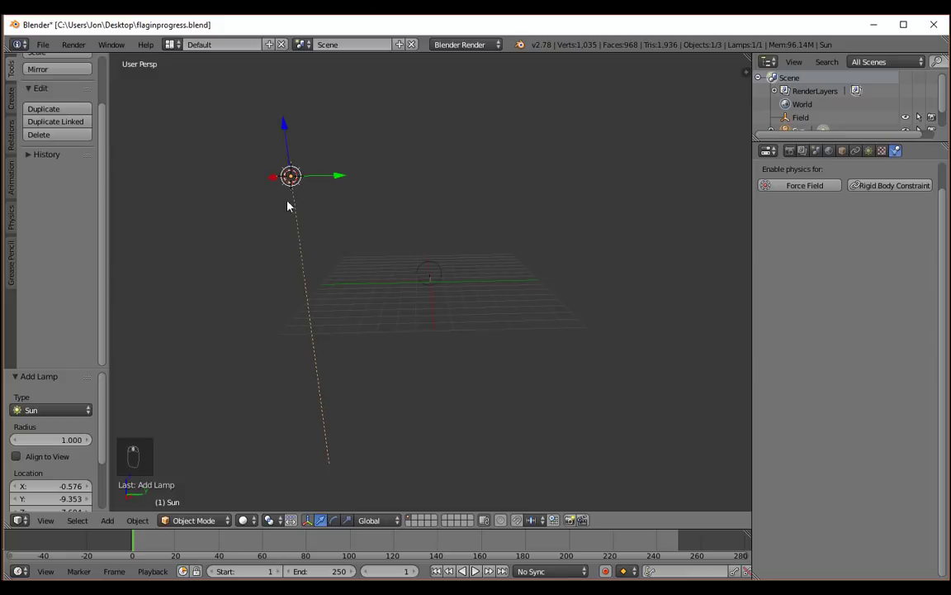
middle_click_drag(331, 248, 345, 221)
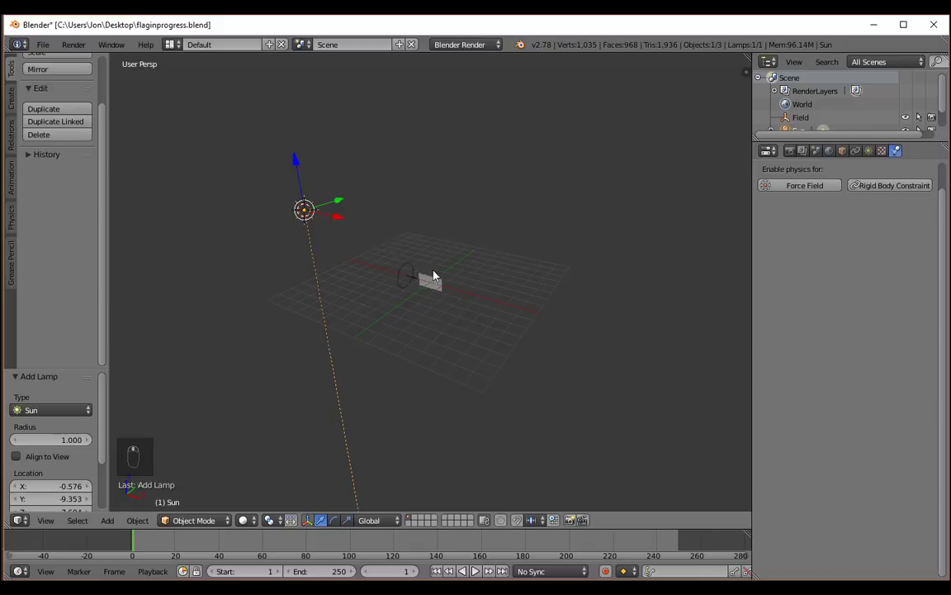
mouse_move(391, 246)
middle_mouse_down()
mouse_move(391, 270)
mouse_move(384, 261)
middle_mouse_up()
key("r")
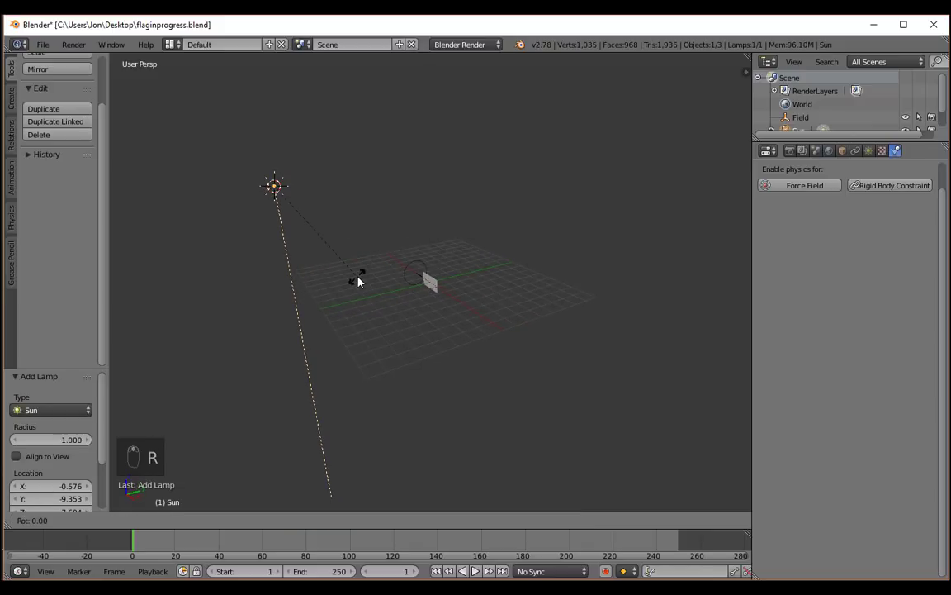
key("x")
left_click(401, 183)
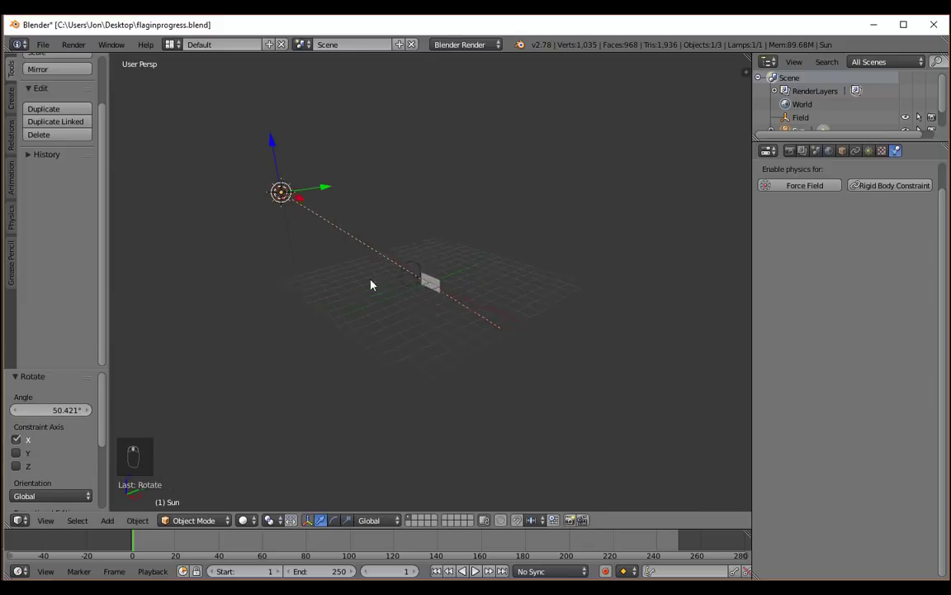
middle_click_drag(372, 283, 284, 324)
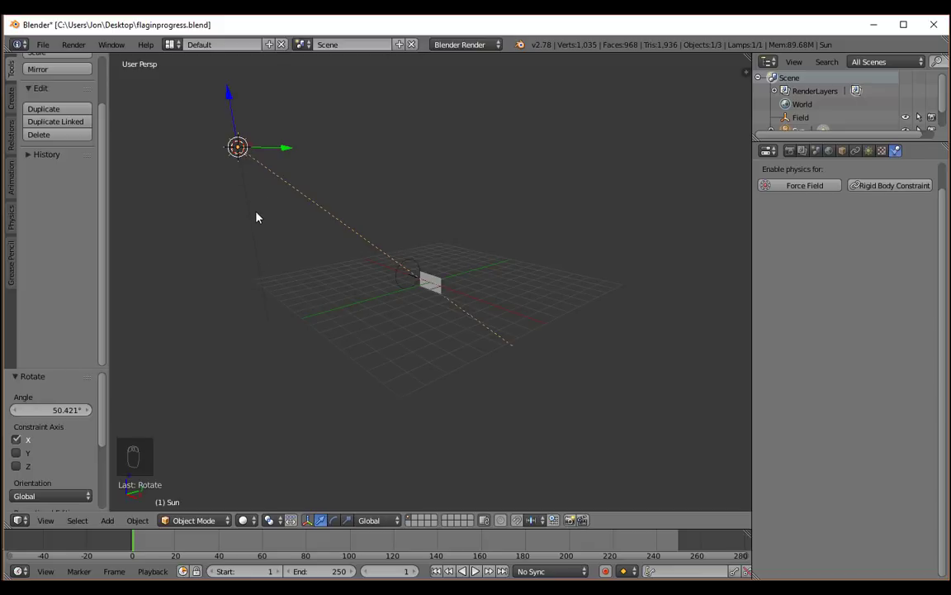
Add a camera at the 3D cursor and lower it about 6.6 units along the Z axis.
key("shift+a")
left_click(224, 206)
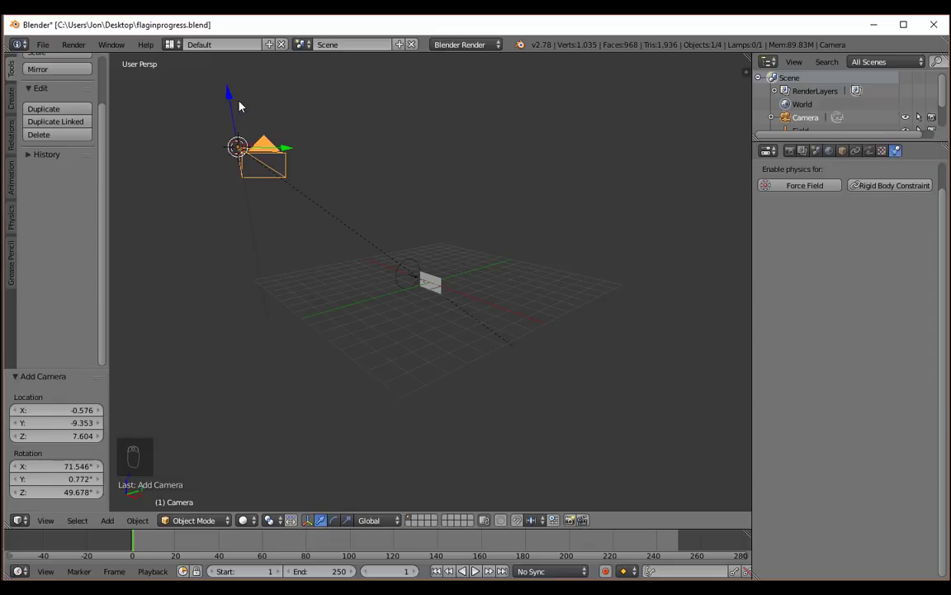
key("g")
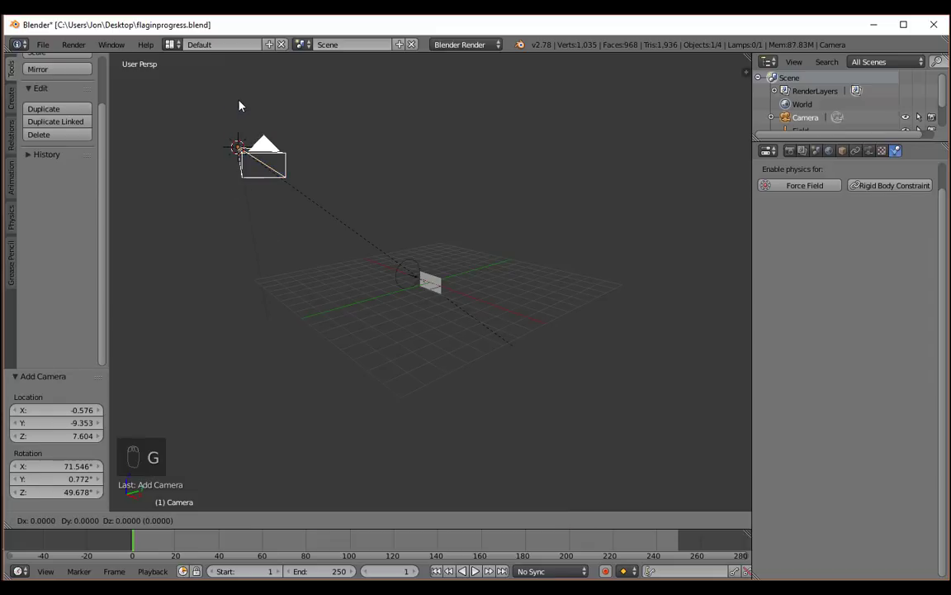
key("z")
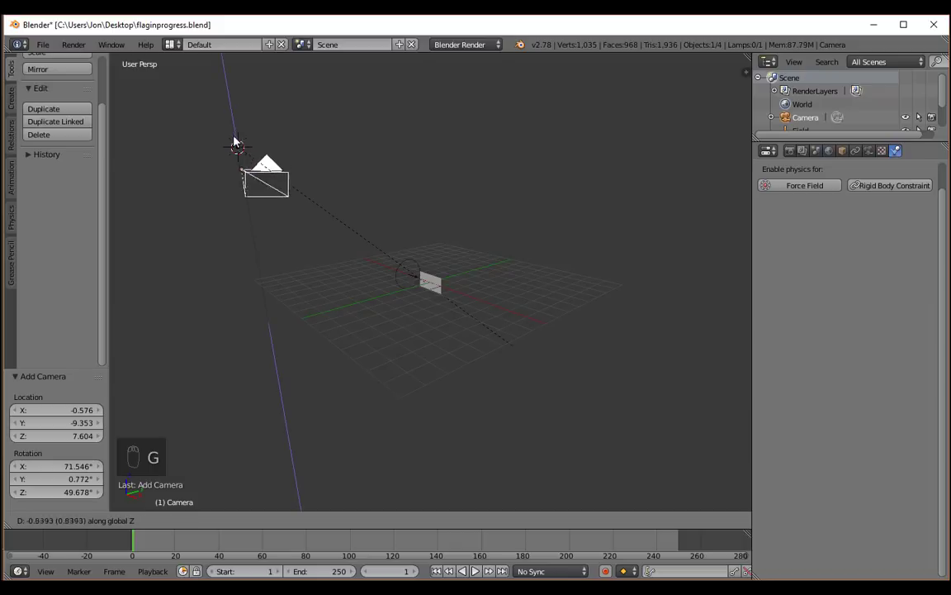
left_click(233, 265)
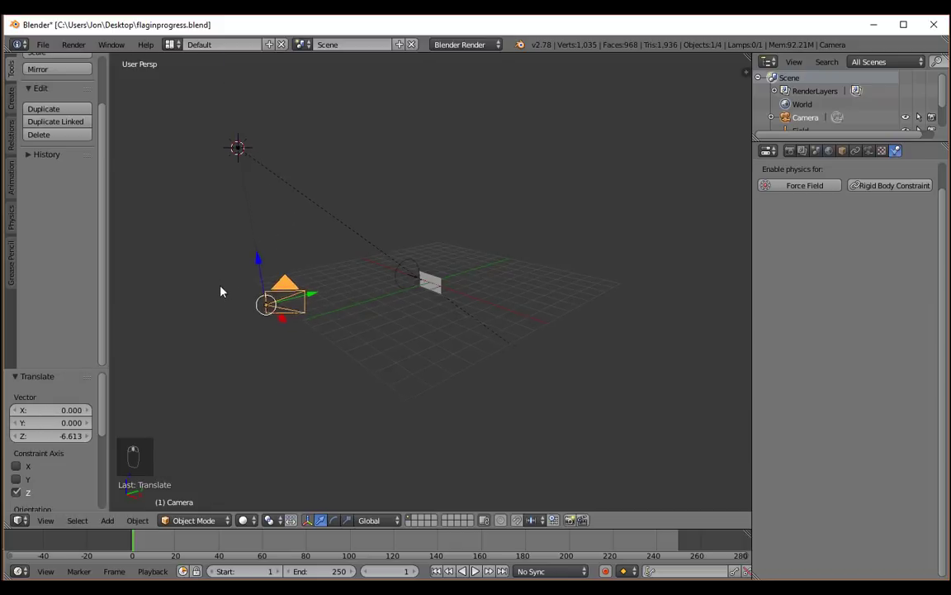
Rotate the camera about -55° around the global Z axis so it faces the flag.
middle_click_drag(220, 290, 297, 336)
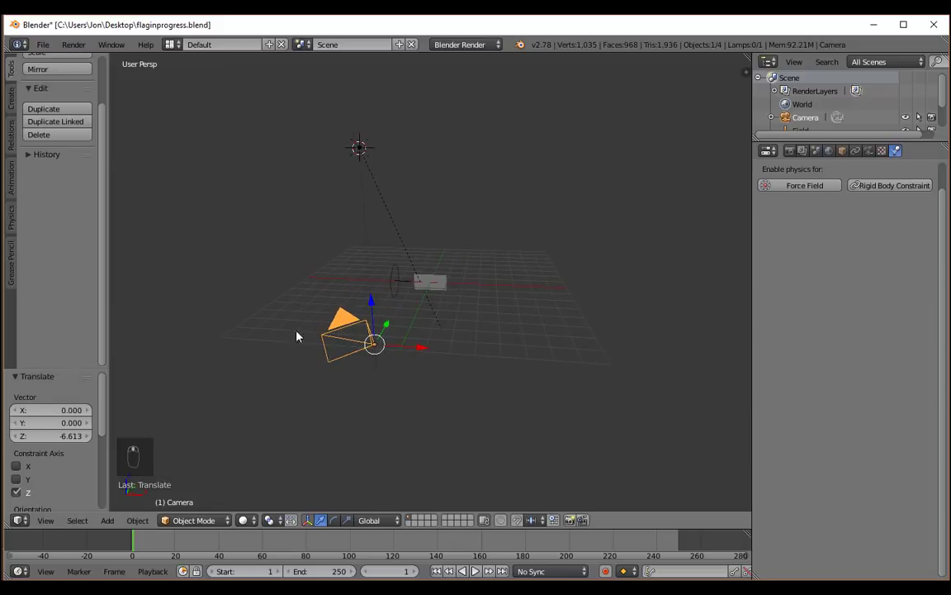
key("r")
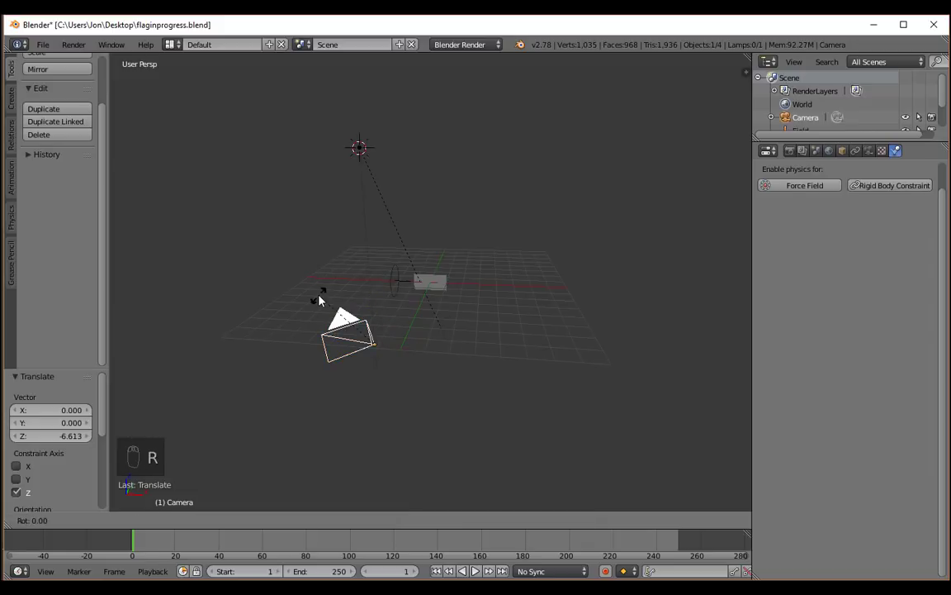
key("z")
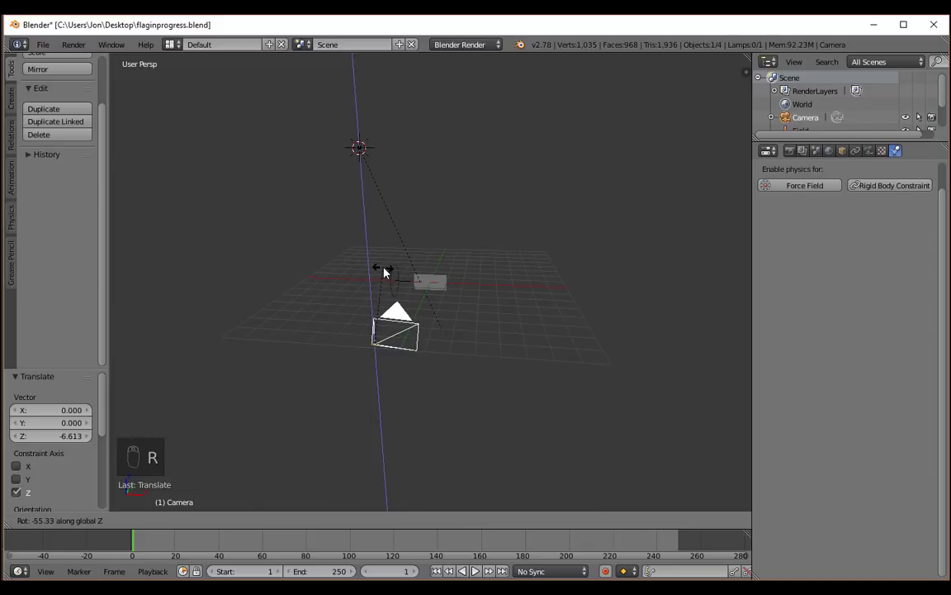
left_click(384, 272)
Looking through the camera, raise it about 1.5 units so the flag and wind field sit inside the frame.
middle_click_drag(384, 273, 430, 361)
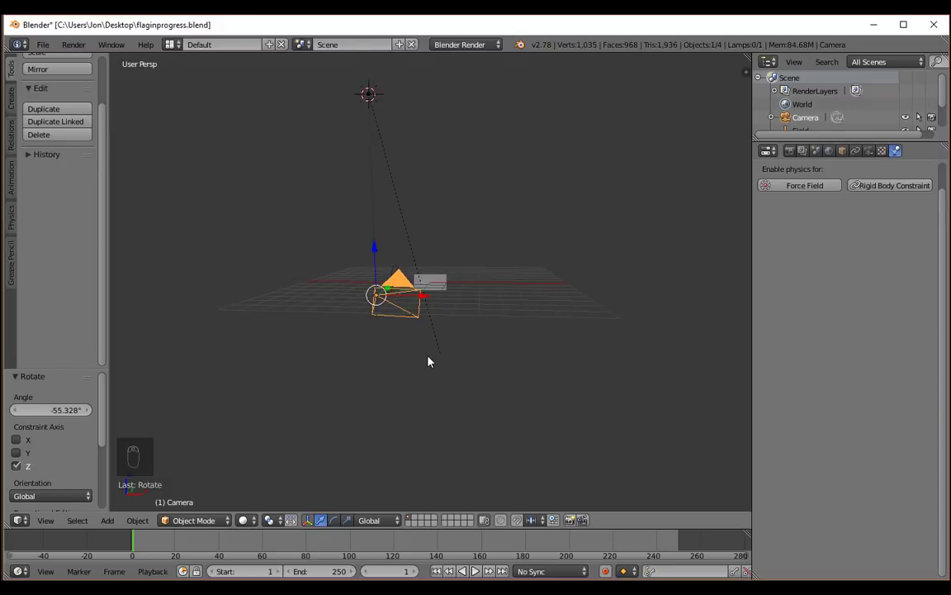
key("KP_0")
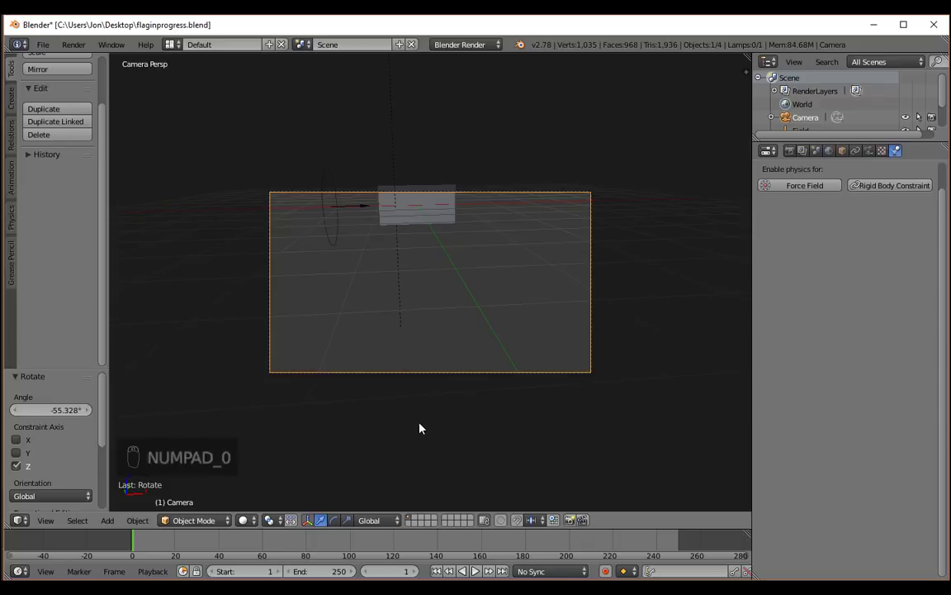
right_click_drag(419, 427, 391, 335)
right_click_drag(411, 414, 385, 333)
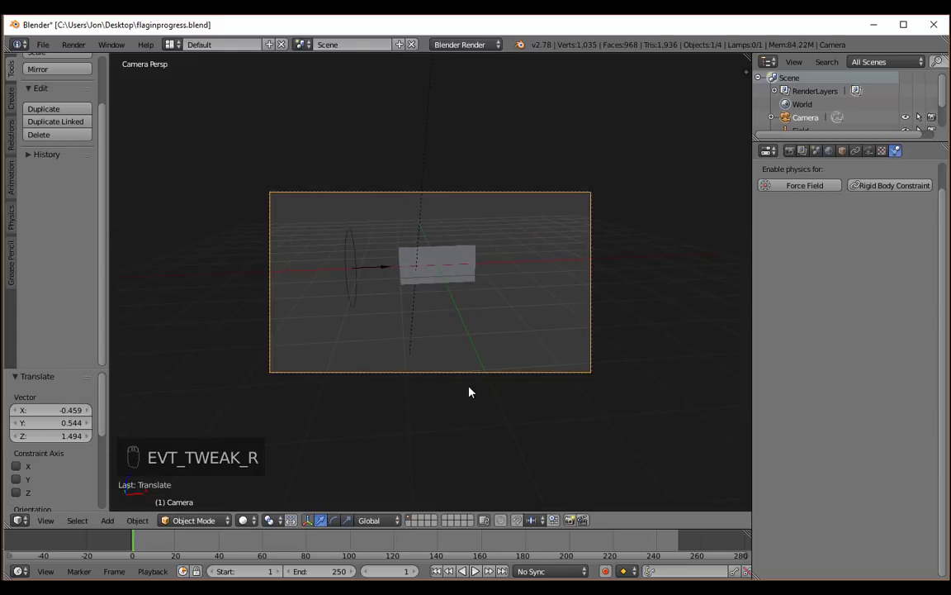
Leave the camera view and render frame 1 as a still to check the flag's framing and lighting.
key("KP_0")
middle_click_drag(487, 333, 461, 354)
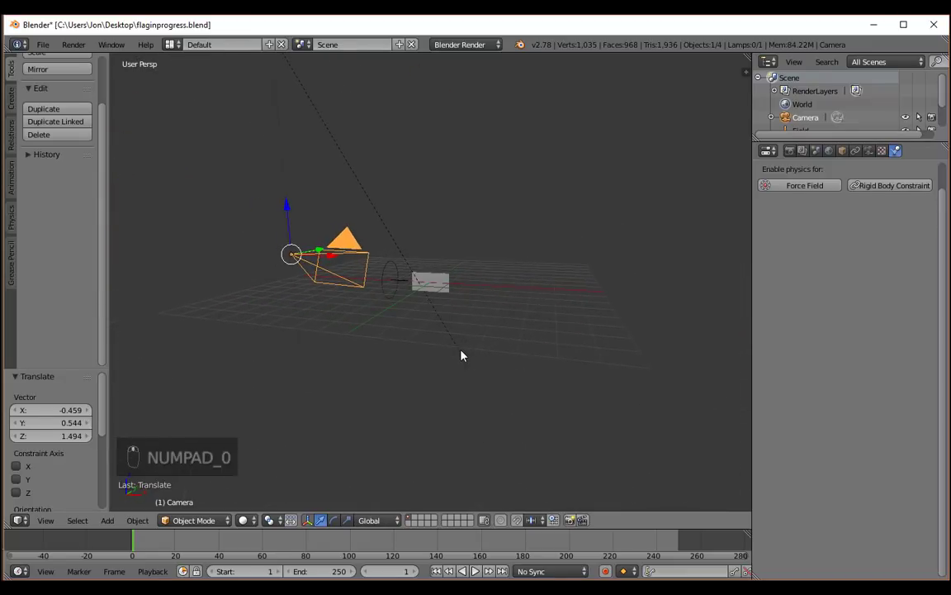
key("F12")
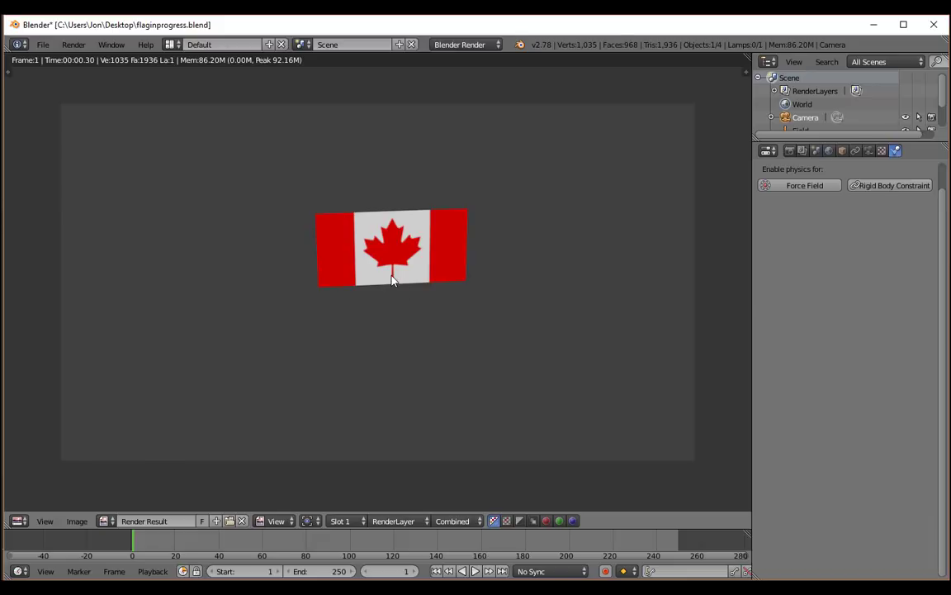
key("Escape")
Play the cloth animation to frame 48 and render that frame as a still, returning to frame 1 at the end.
scroll(444, 315, "up", 4)
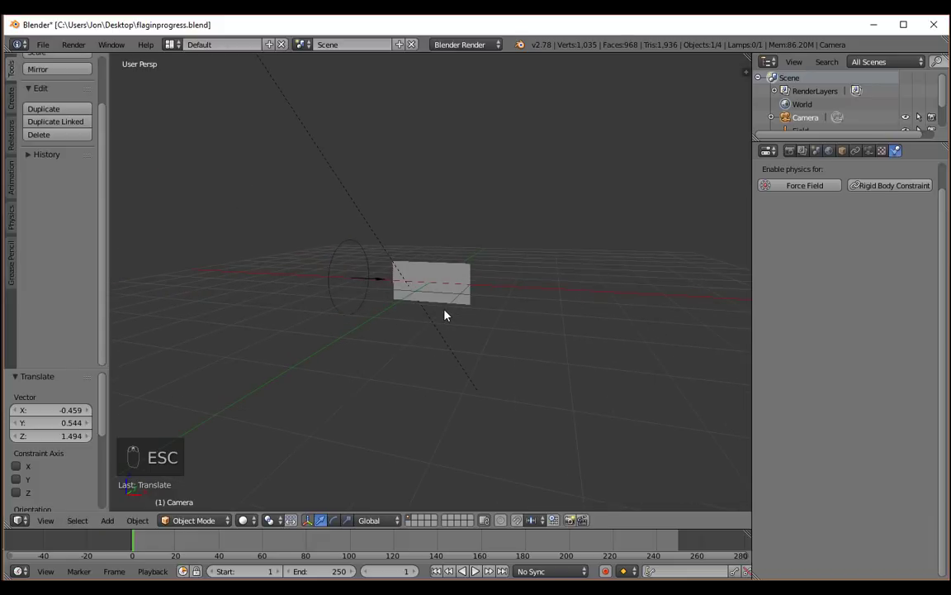
scroll(445, 314, "up", 2)
key("alt+a")
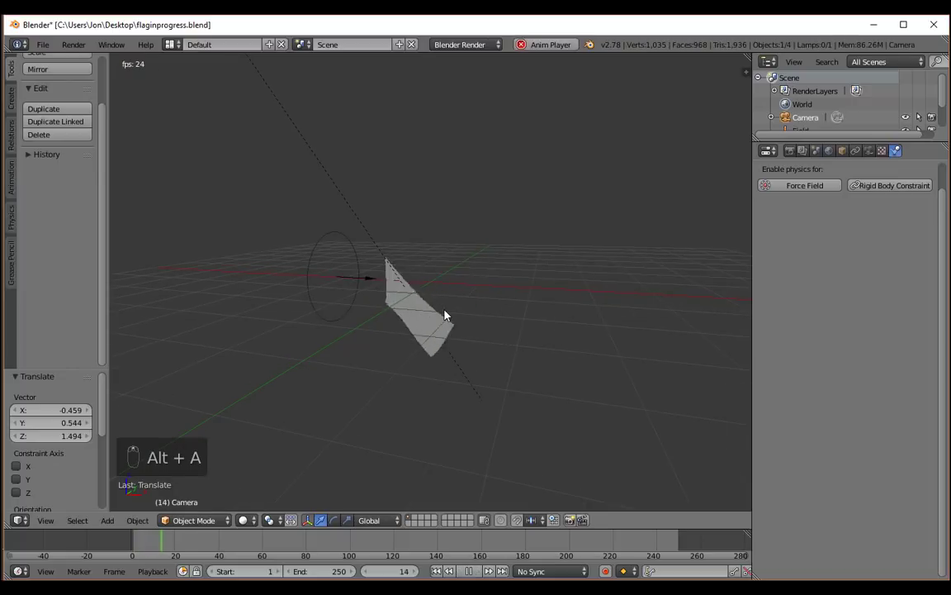
key("alt+a")
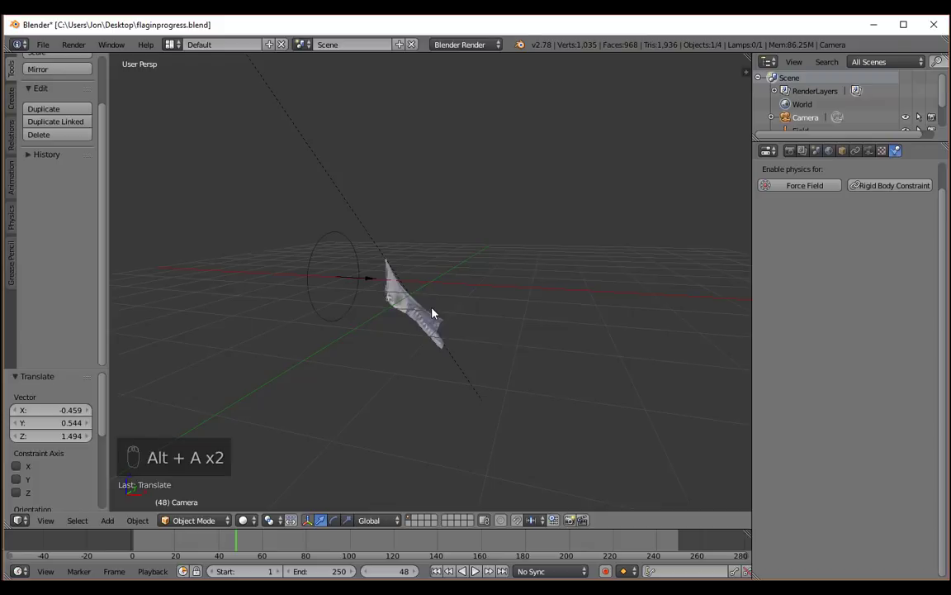
key("F12")
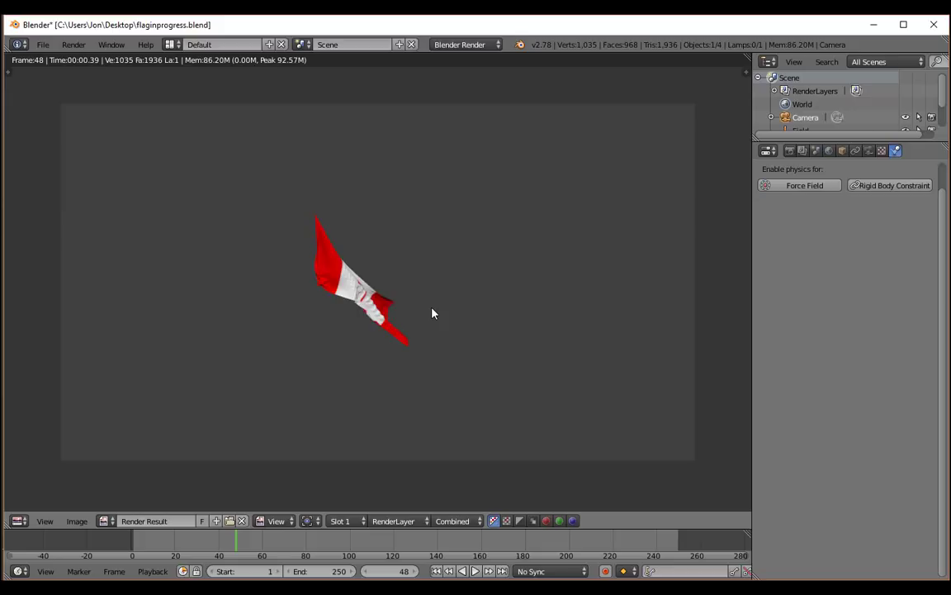
key("Escape")
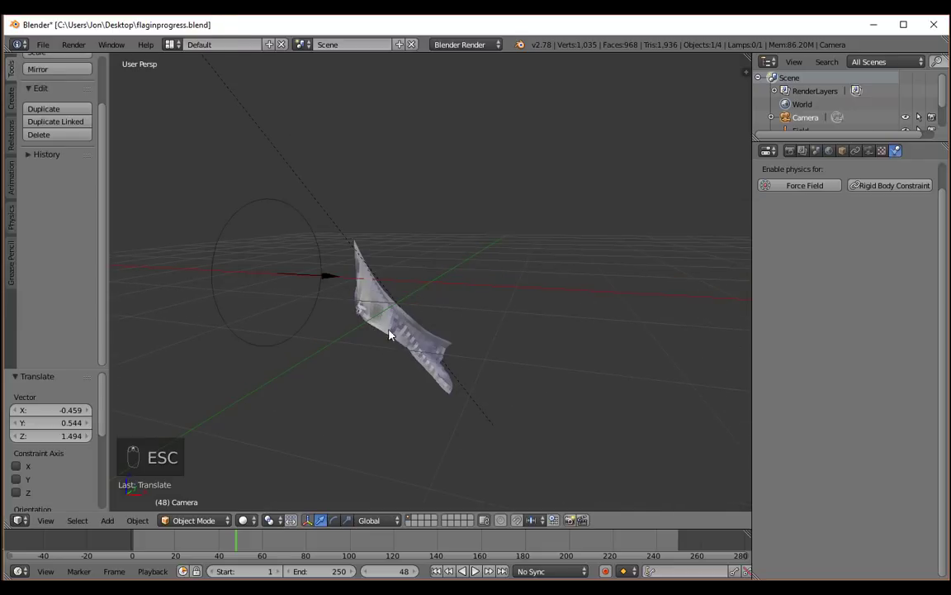
left_click(437, 571)
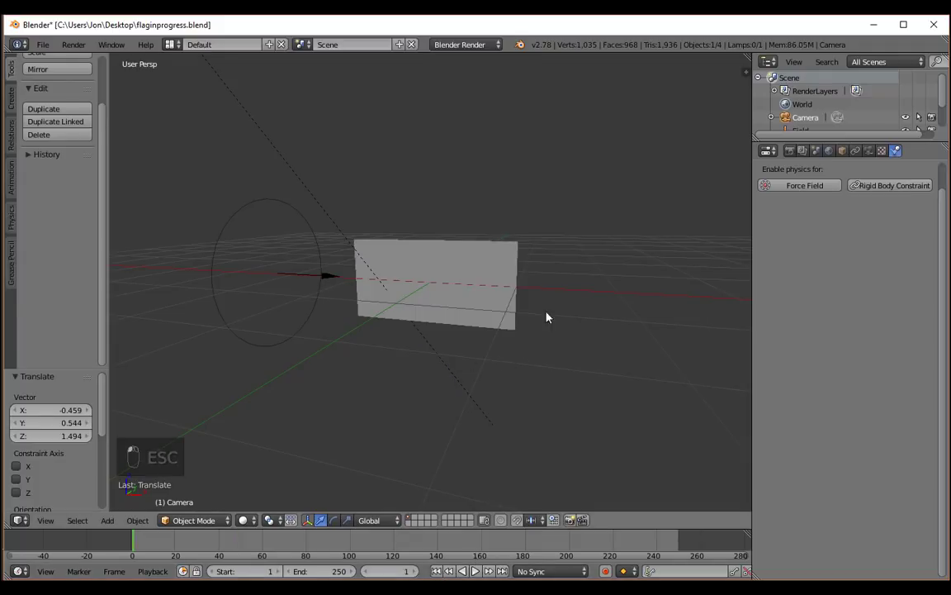
Enable Sky on the Sun lamp above the flag and apply the Classic sun and sky preset.
scroll(546, 310, "down", 2)
middle_click_drag(531, 299, 495, 245)
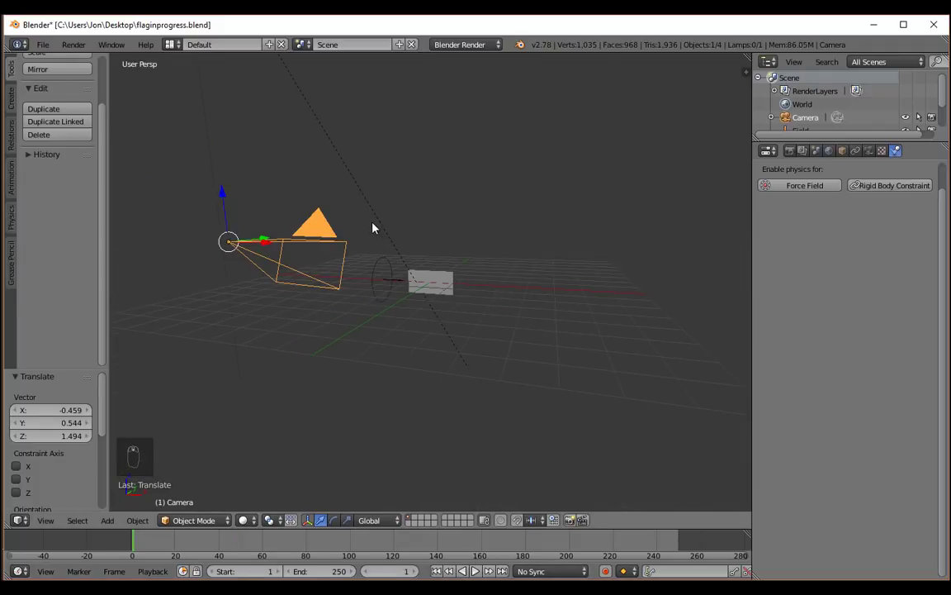
middle_click_drag(373, 228, 324, 112)
right_click(323, 112)
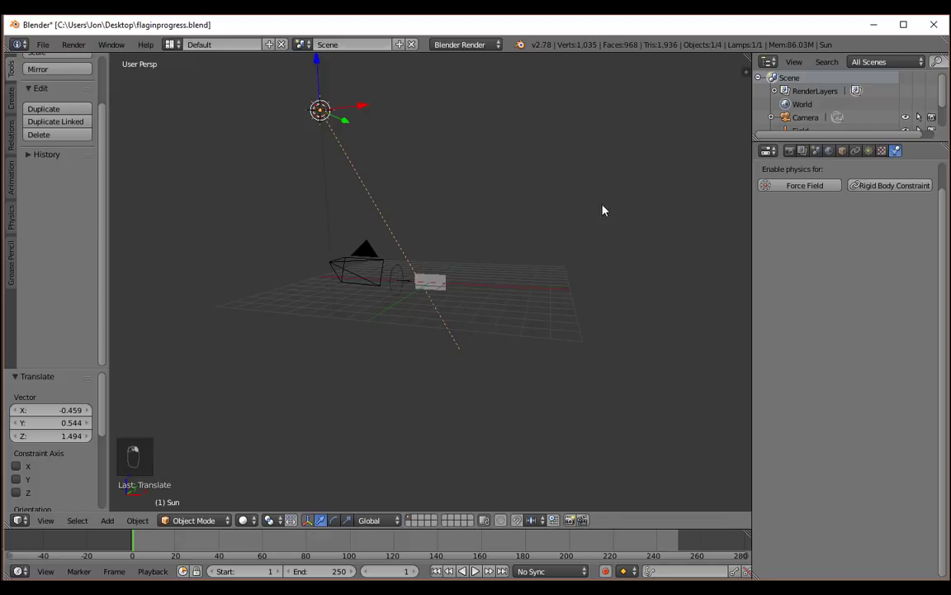
left_click(869, 151)
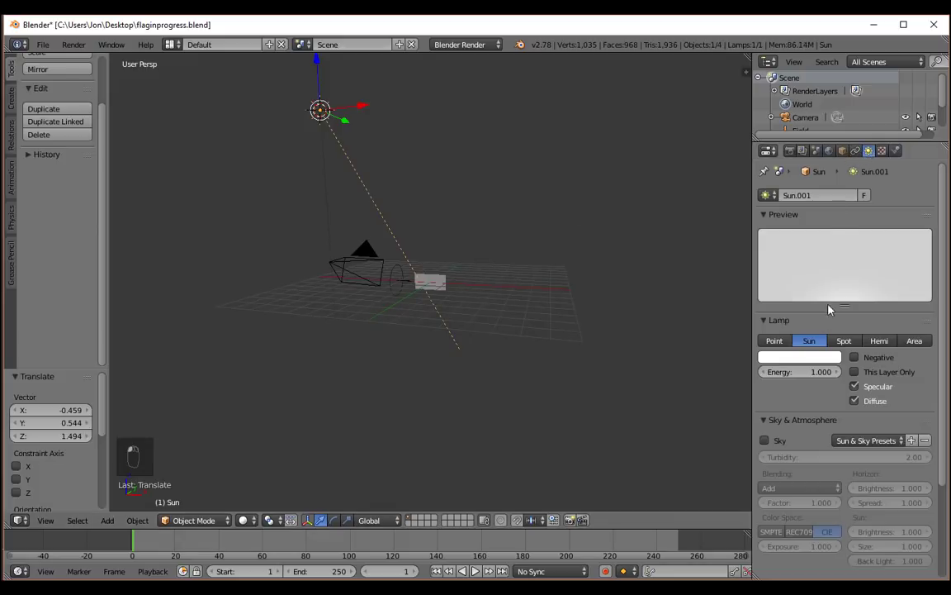
scroll(790, 393, "down", 2)
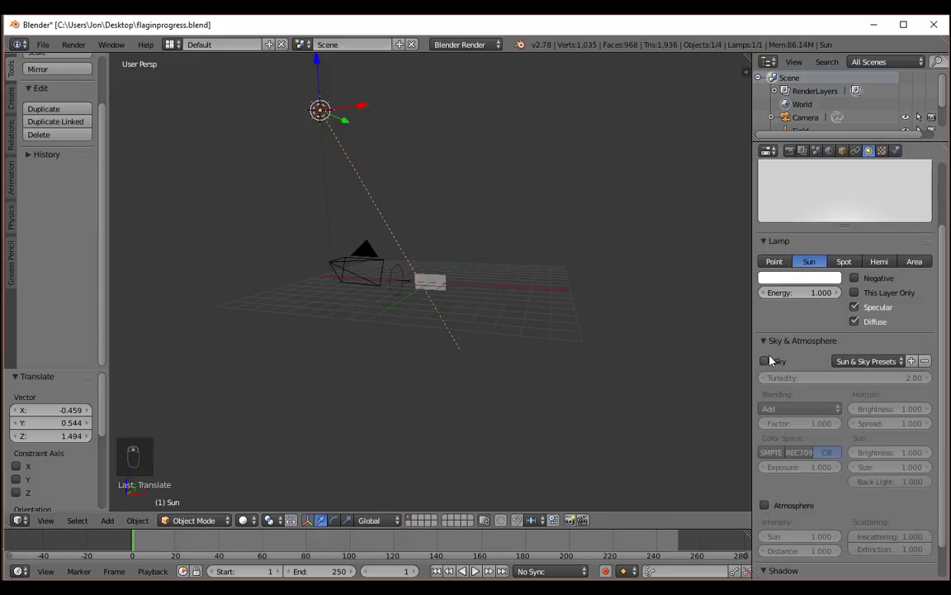
left_click(766, 361)
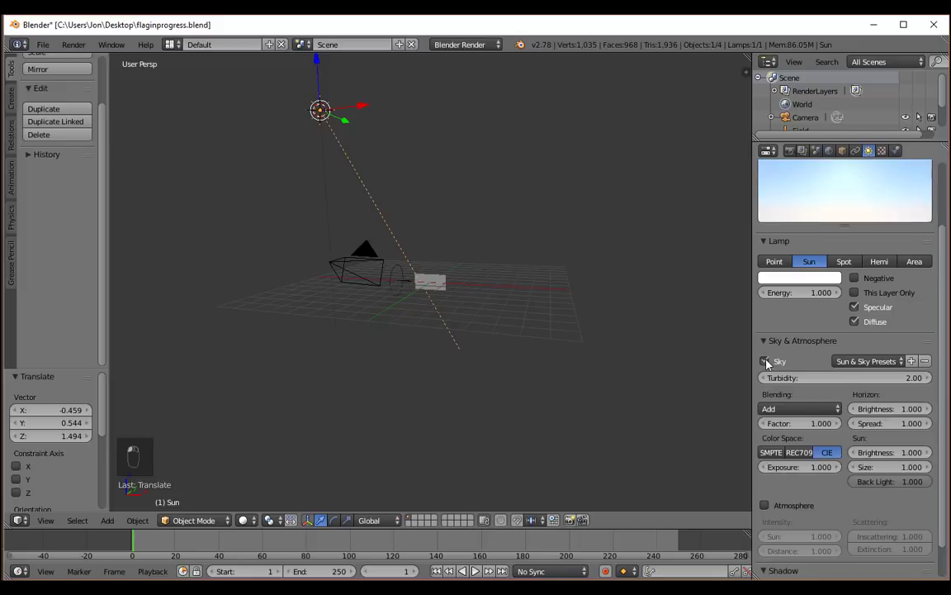
left_click(874, 364)
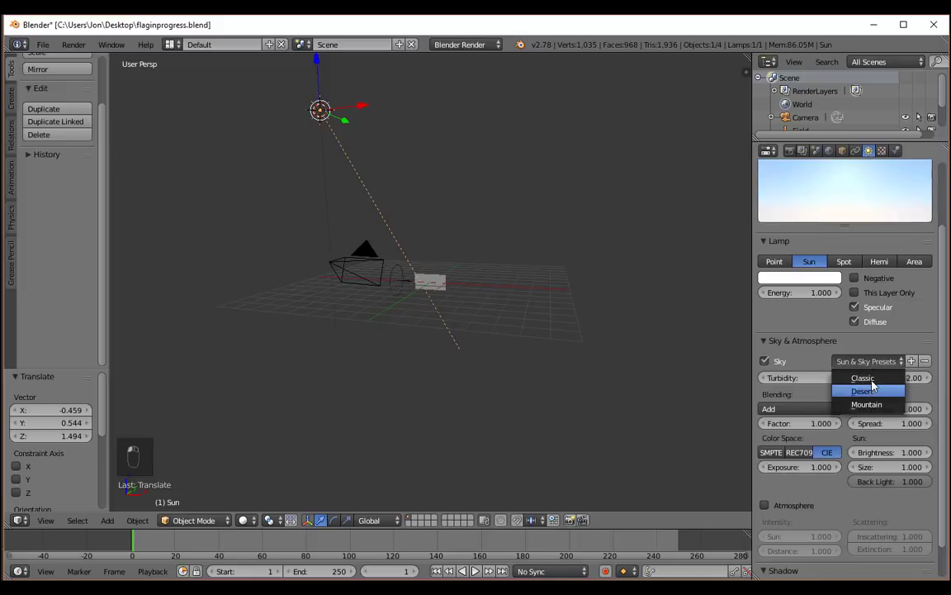
left_click(874, 378)
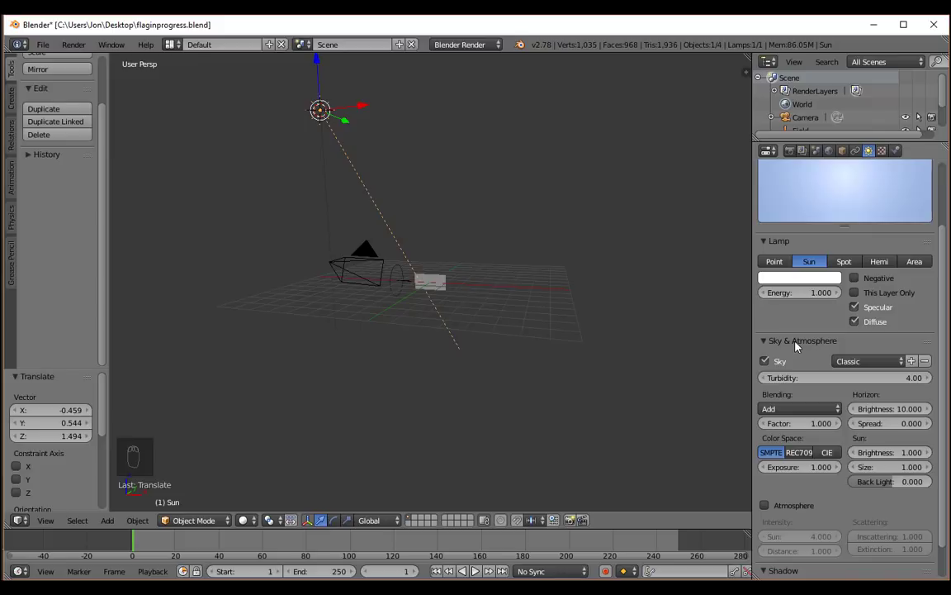
Look over the Sun lamp's remaining settings and render frame 1 to check the flag against the sky background.
scroll(812, 403, "down", 2)
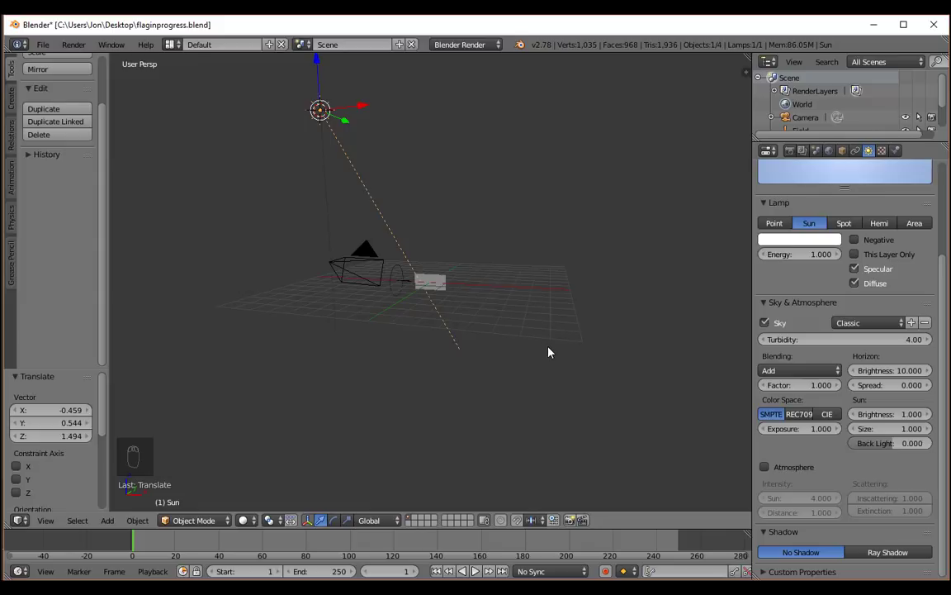
scroll(544, 357, "up", 4)
key("F12")
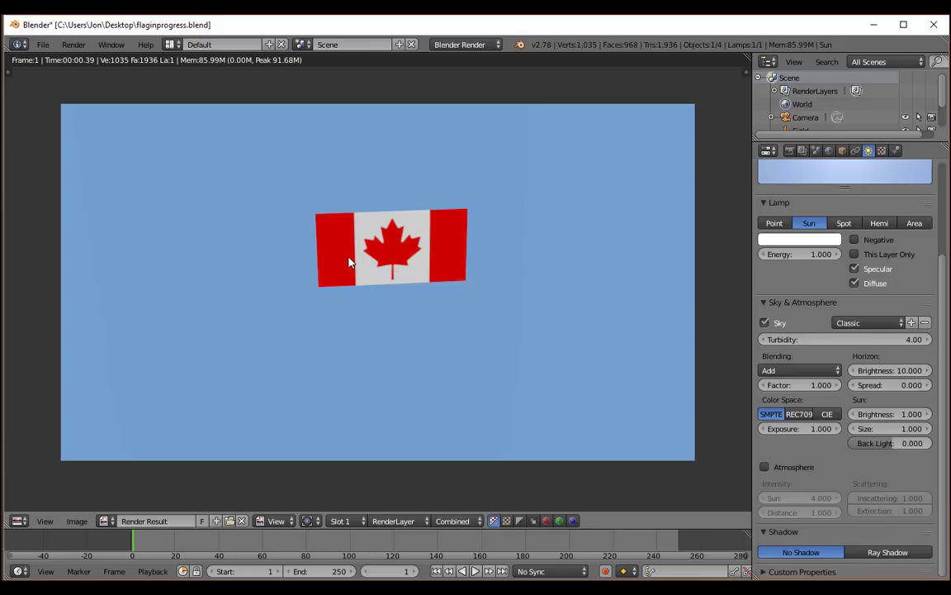
key("Escape")
scroll(386, 282, "up", 4)
middle_click_drag(385, 282, 413, 261)
scroll(411, 261, "down", 3)
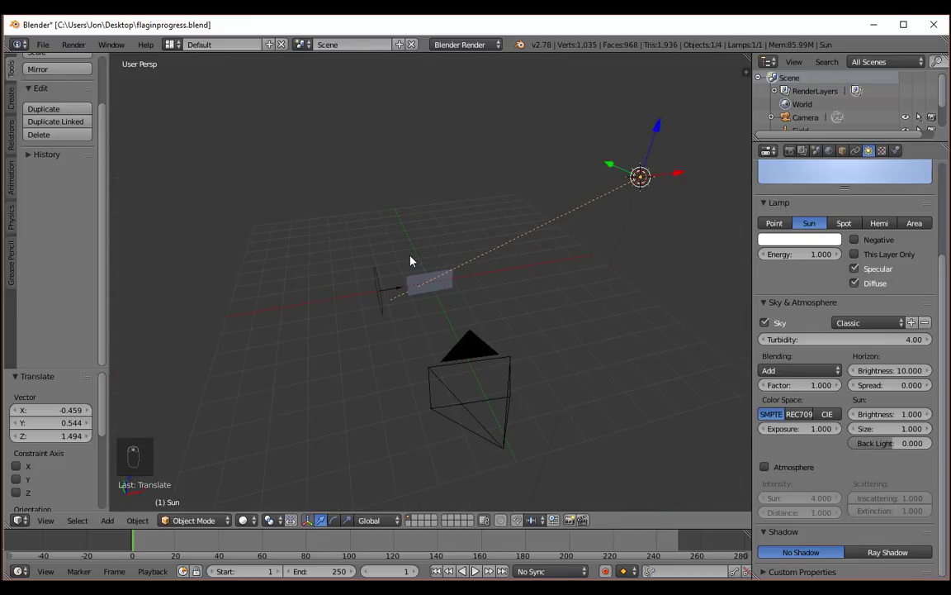
scroll(411, 261, "up", 8)
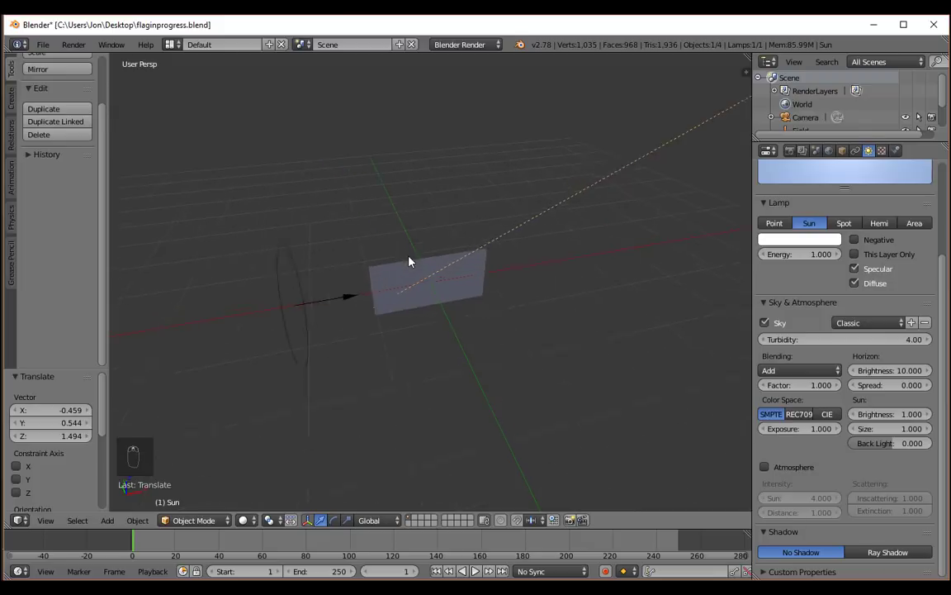
scroll(410, 262, "down", 3)
middle_click_drag(408, 261, 414, 282)
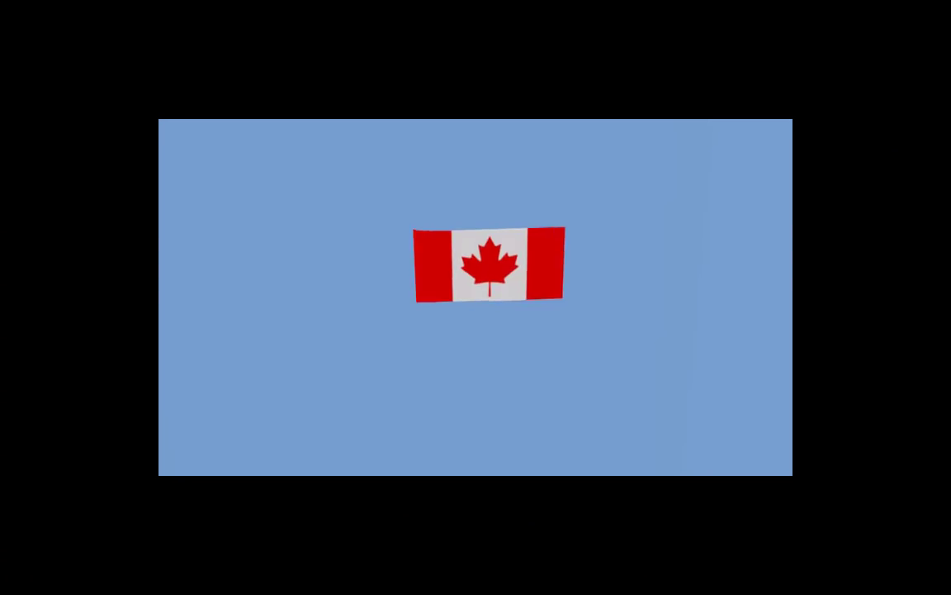